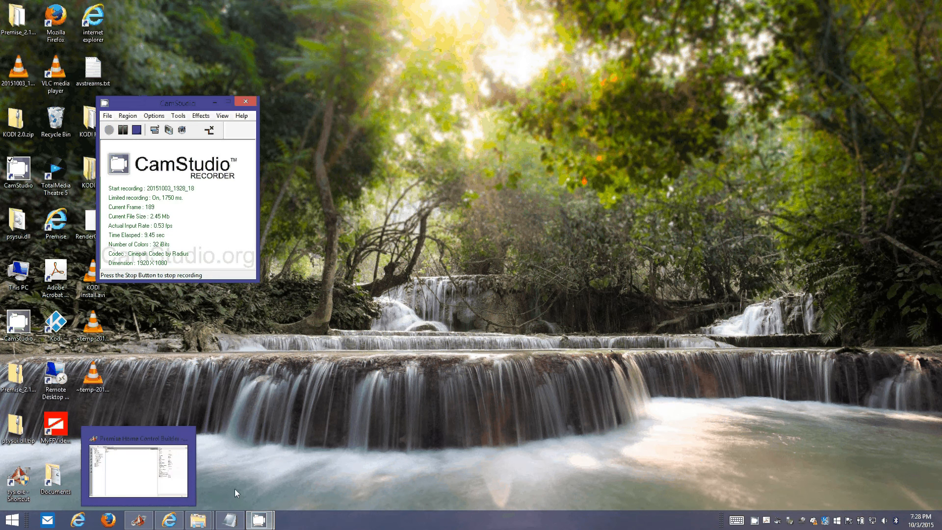
Step: Look at the KODI 2.0.zip download page on Google Drive in the browser and minimize it
left_click(169, 520)
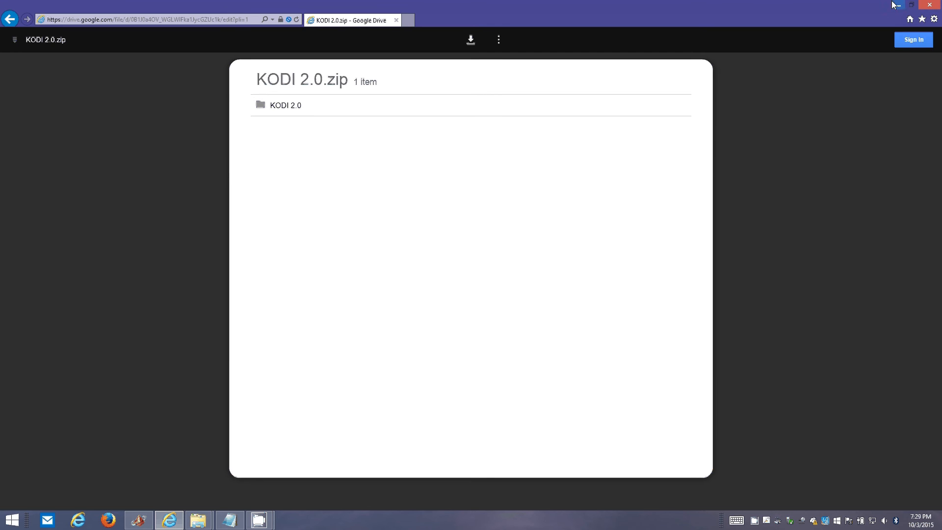
mouse_move(893, 4)
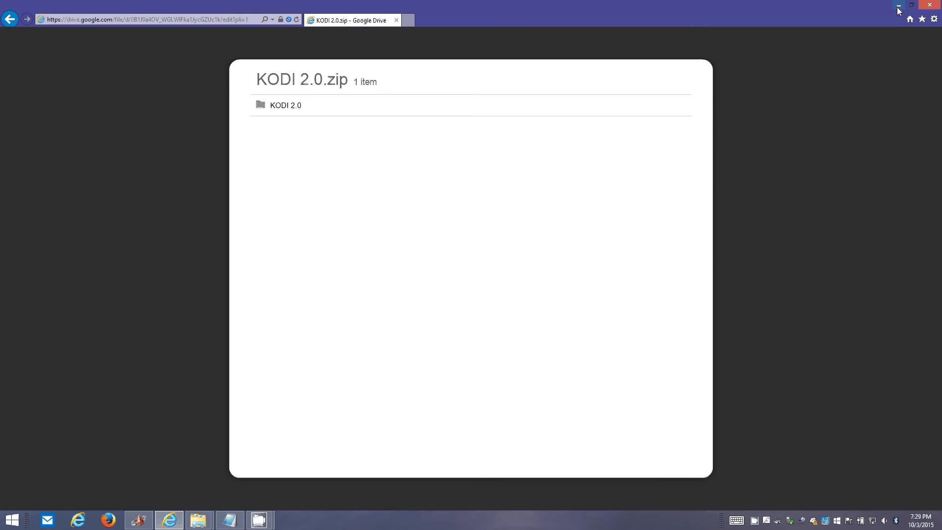
left_click(898, 7)
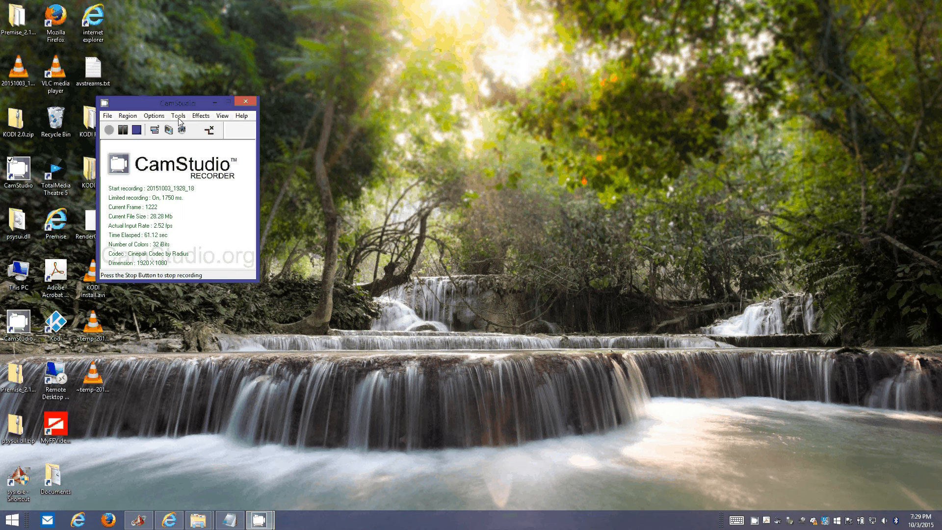
Step: Move the CamStudio recorder window clear of the desktop icons
left_click_drag(165, 106, 233, 99)
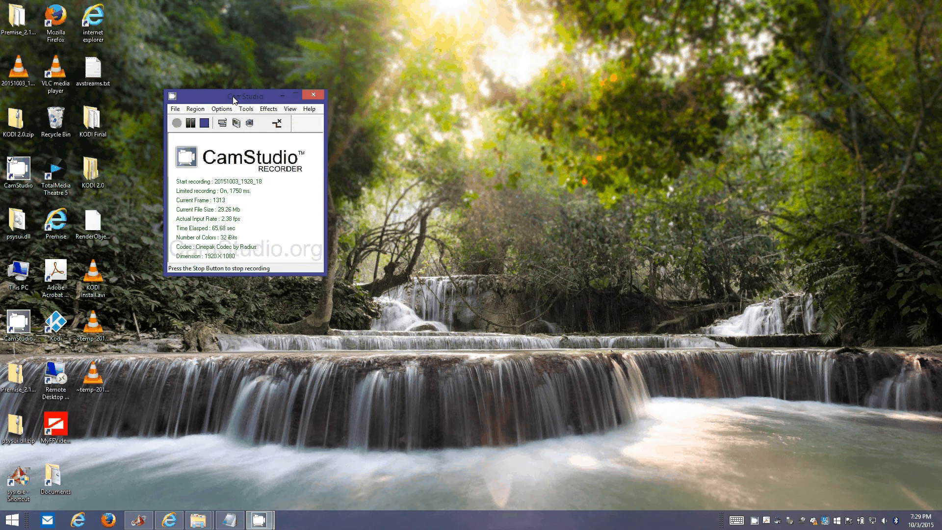
left_click_drag(234, 99, 249, 197)
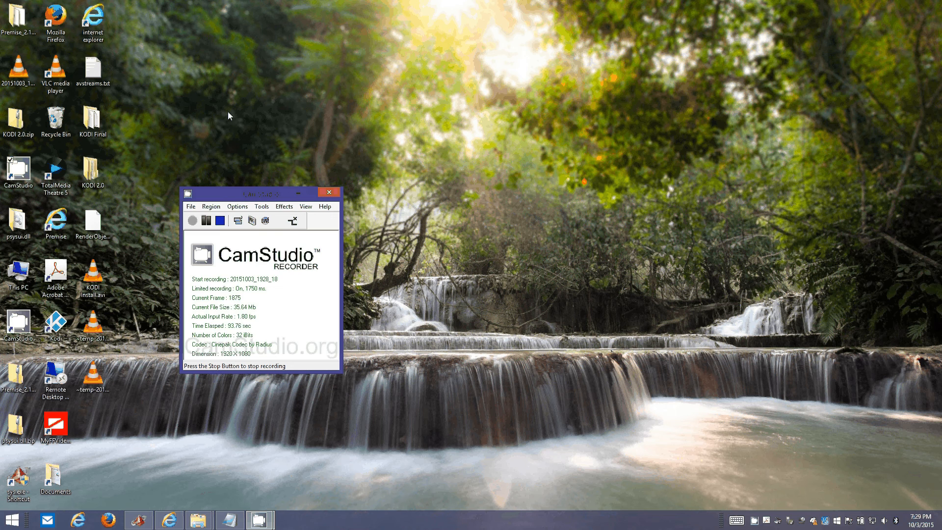
left_click_drag(260, 196, 359, 145)
Step: Switch to Premise Home Control Builder
mouse_move(140, 523)
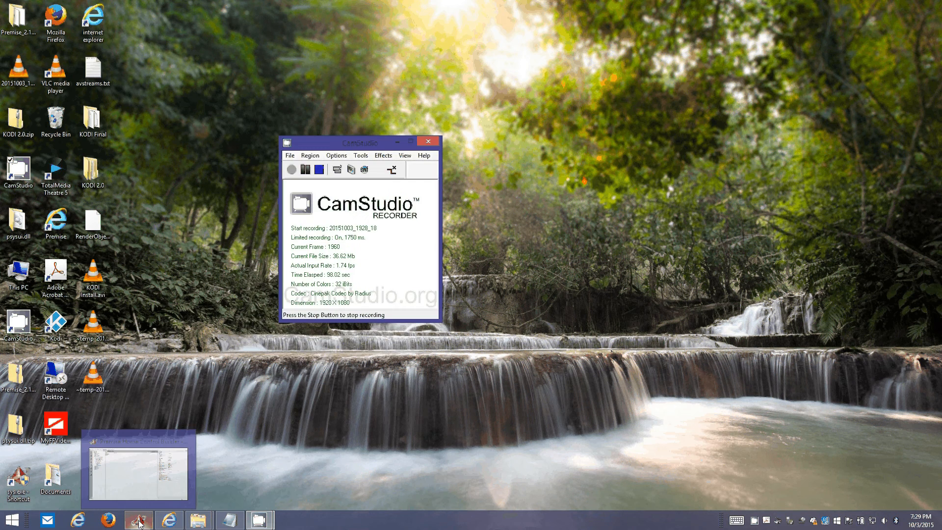
left_click(169, 520)
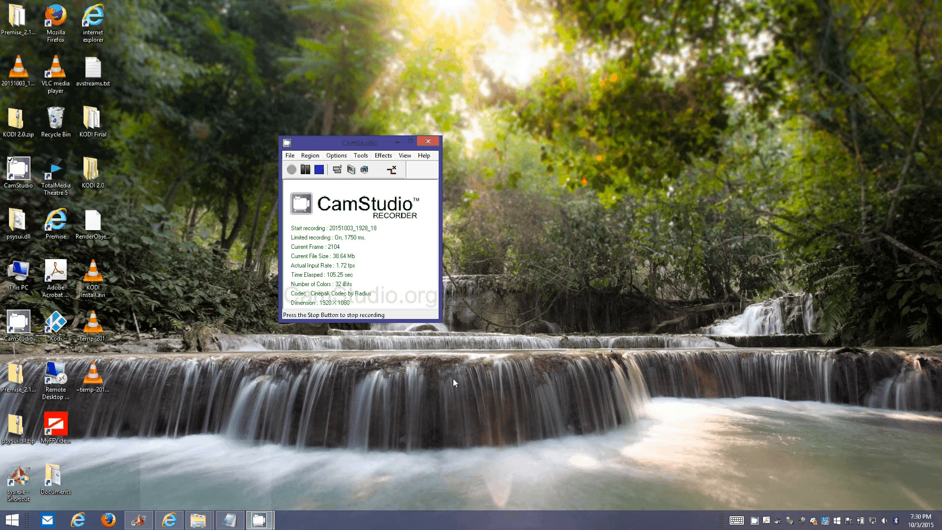
left_click(137, 521)
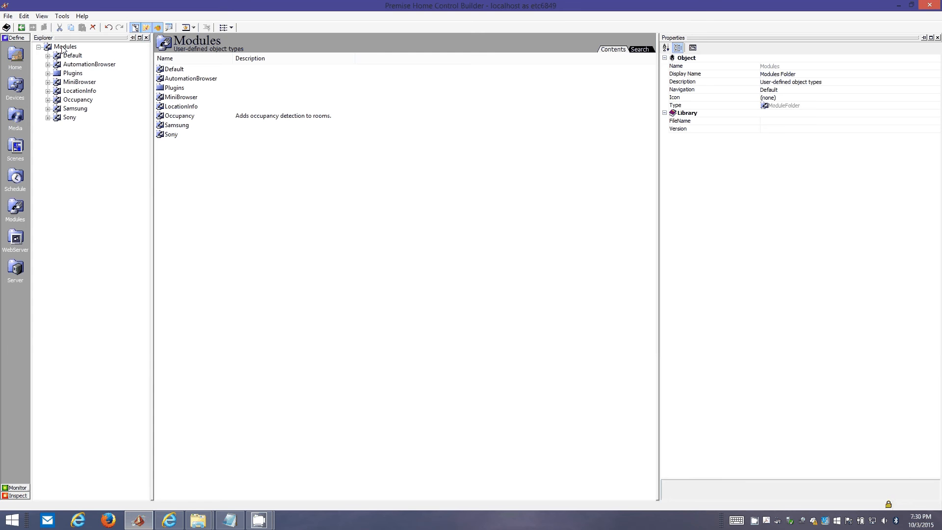
right_click(63, 48)
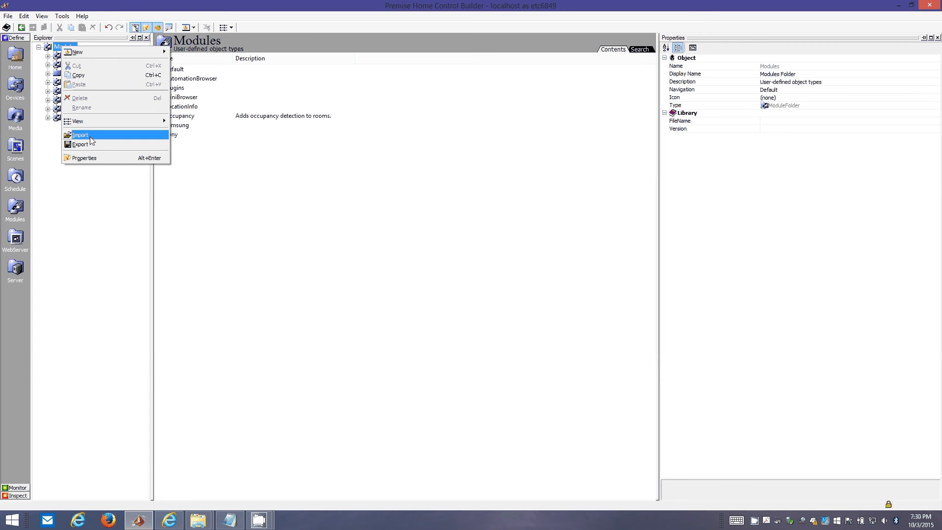
left_click(58, 44)
right_click(57, 45)
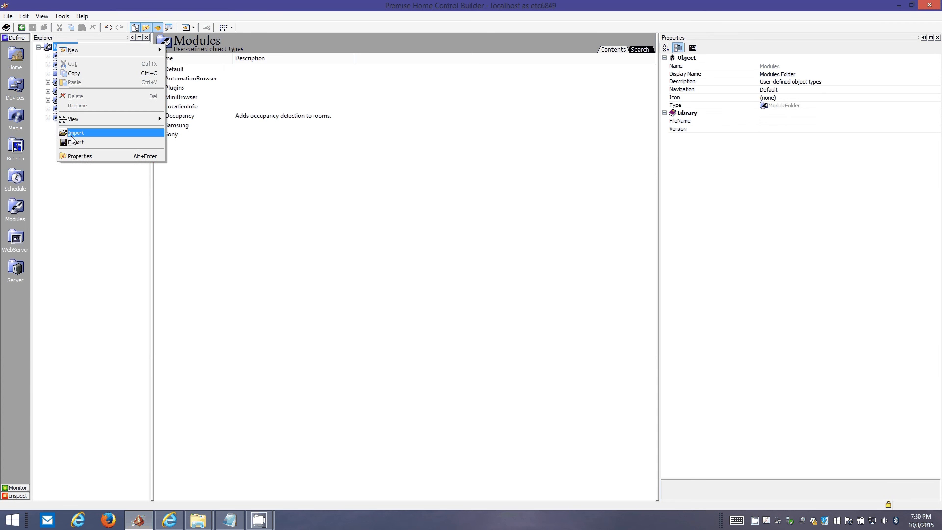
left_click(21, 208)
left_click(15, 87)
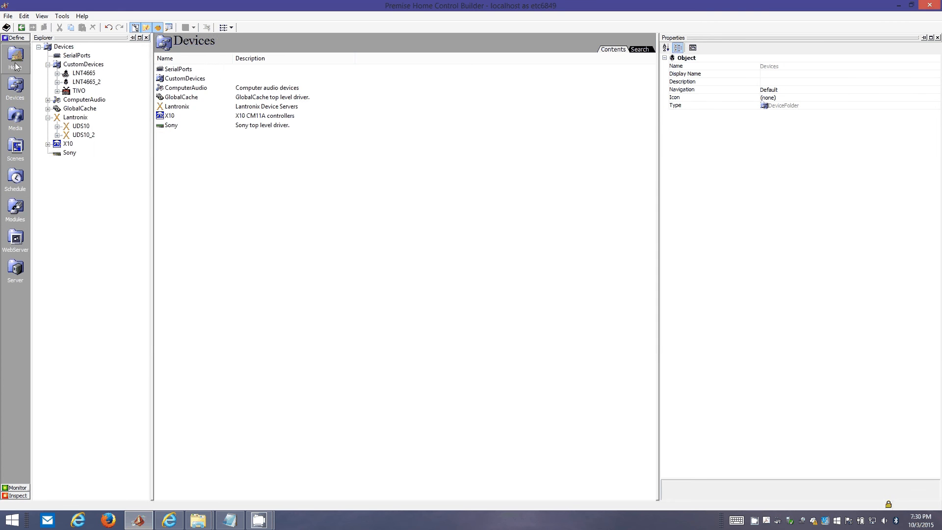
left_click(18, 221)
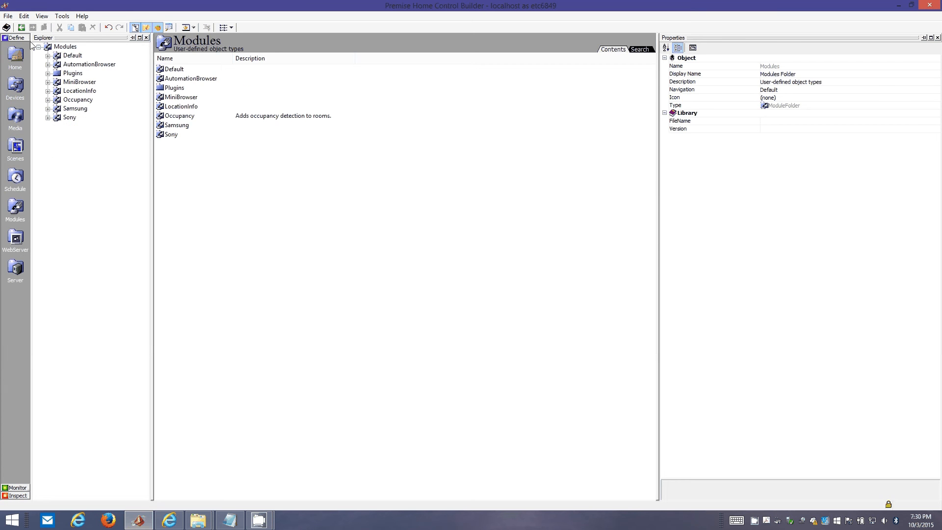
Step: Import the file KODI Library 2.0.xdo into the root Modules folder
right_click(56, 49)
left_click(74, 139)
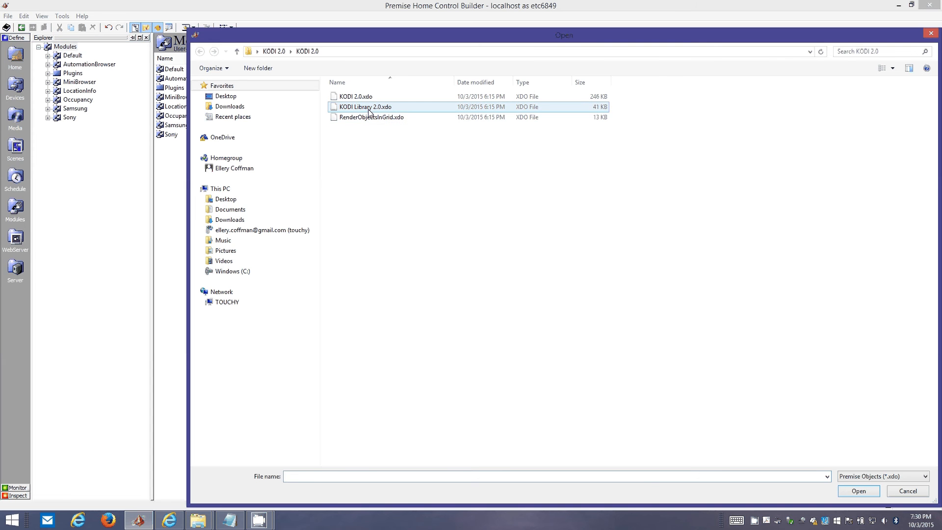
double_click(368, 108)
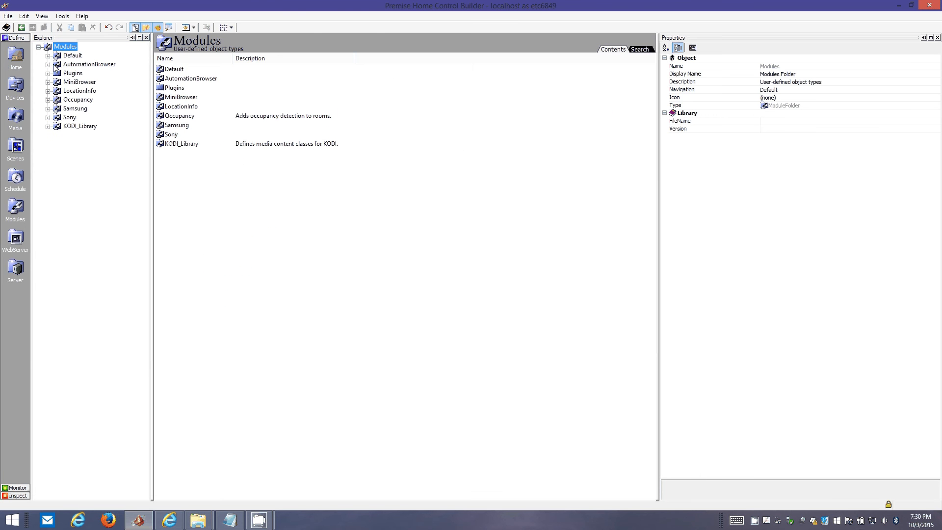
Step: Delete the RenderObjectsInGrid script from the GlobalScripts of the AutomationBrowser's ObjectGrid module
left_click(48, 64)
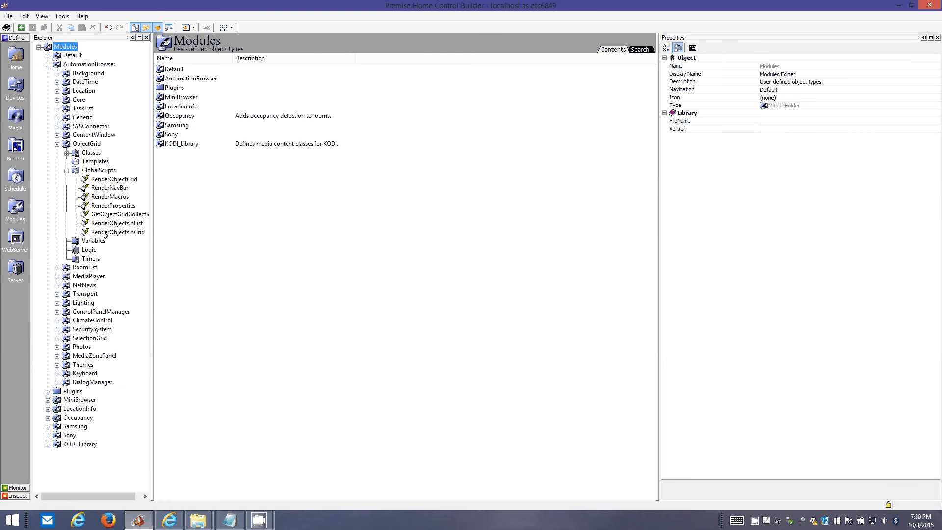
left_click(93, 170)
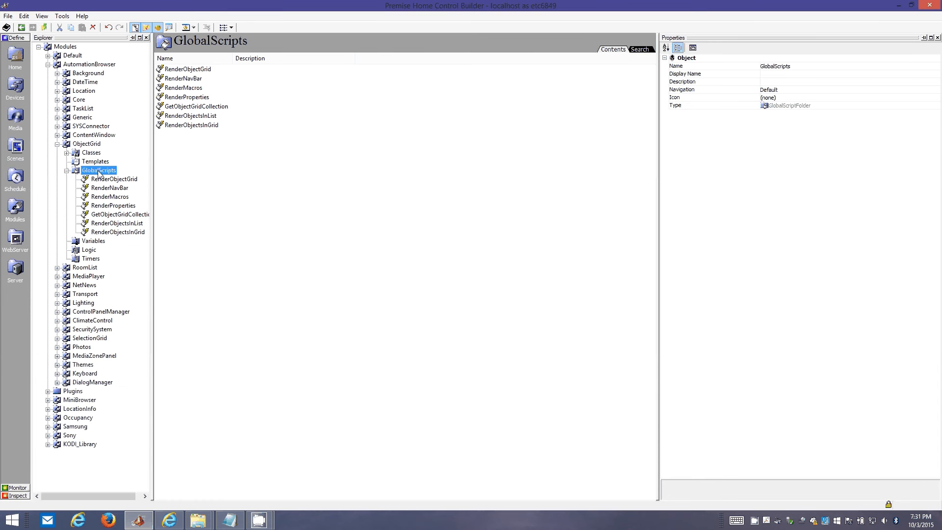
left_click(114, 234)
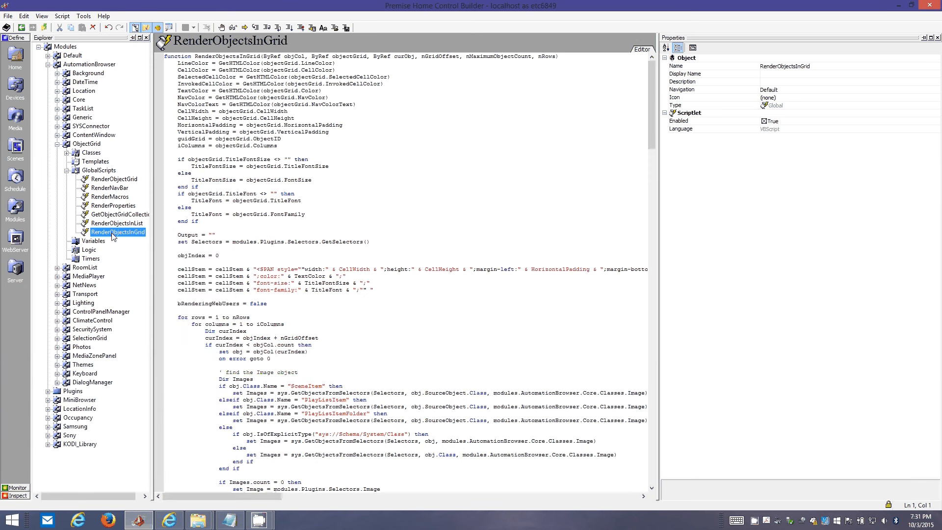
right_click(113, 234)
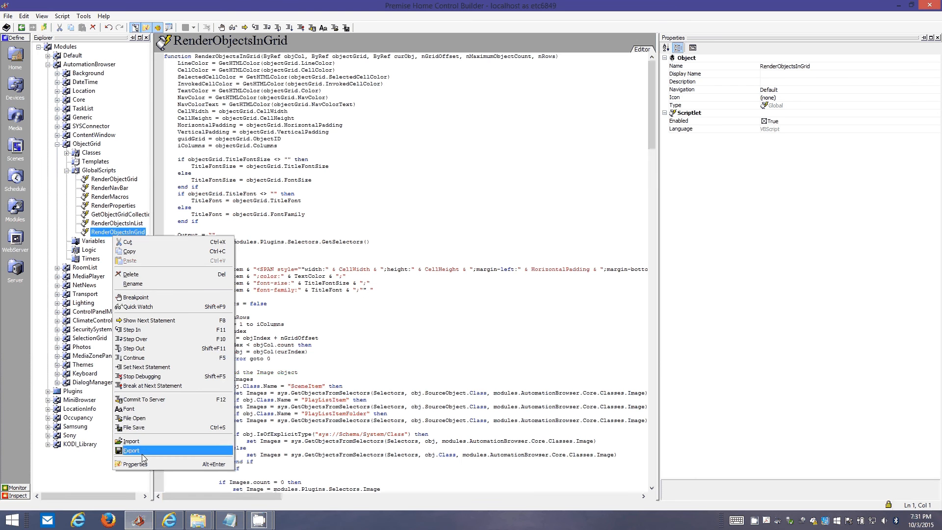
left_click(95, 234)
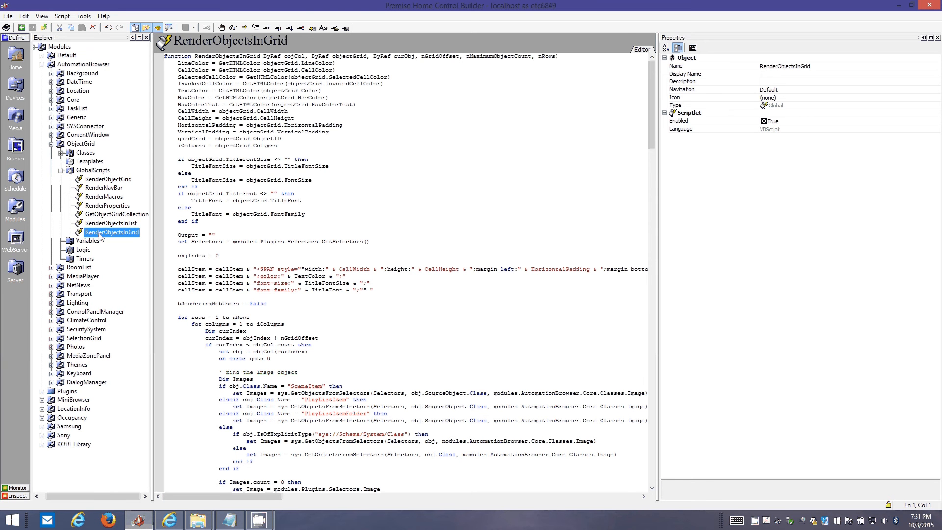
key("Delete")
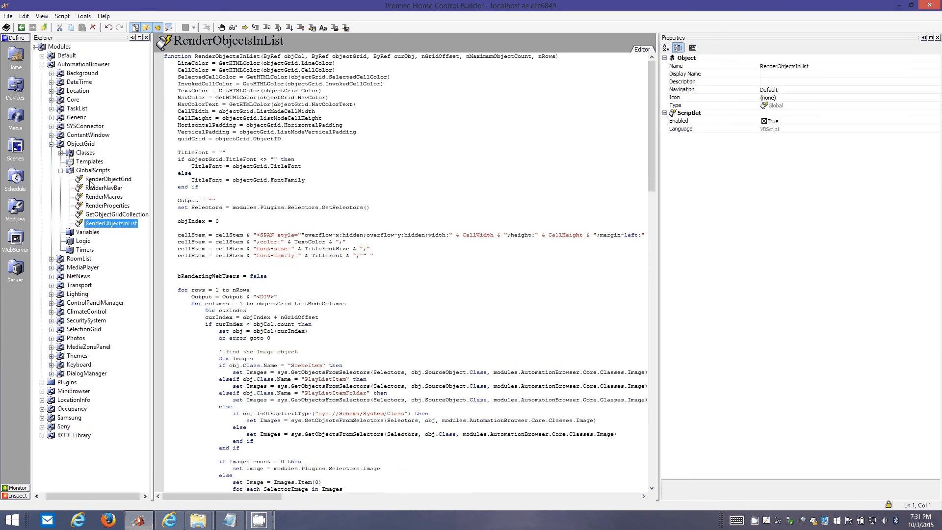
Step: Import RenderObjectsInGrid.xdo into the ObjectGrid module's GlobalScripts folder
right_click(91, 170)
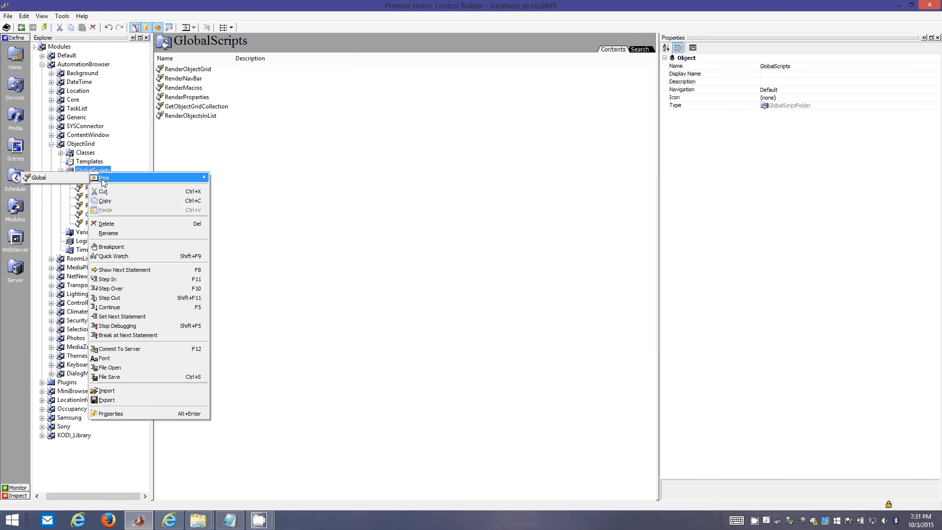
left_click(149, 392)
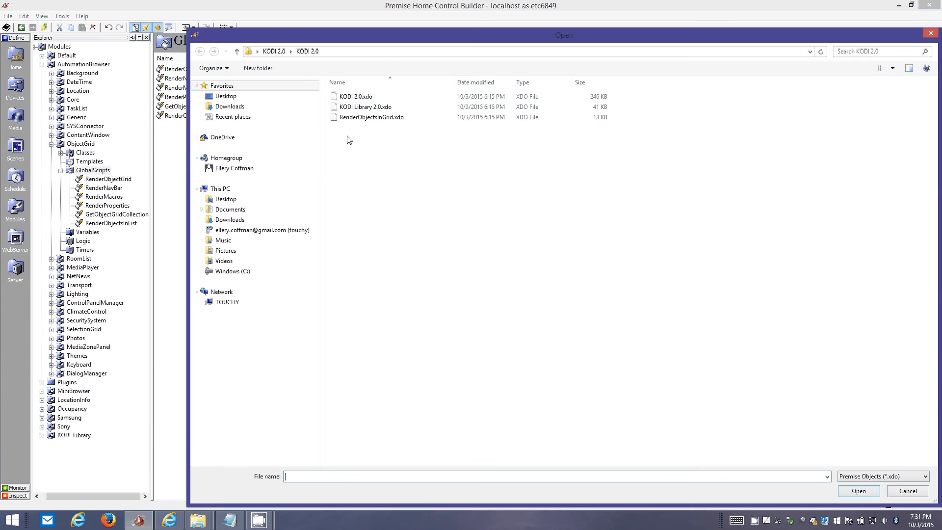
double_click(381, 119)
Step: Check the object ID in the imported RenderObjectsInGrid script's properties and close them without changes
left_click(122, 233)
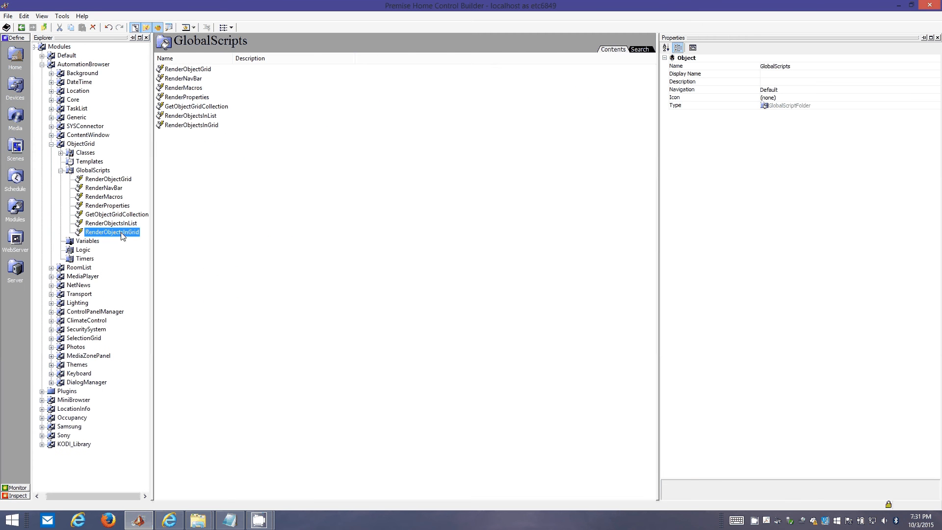
right_click(121, 232)
left_click(142, 460)
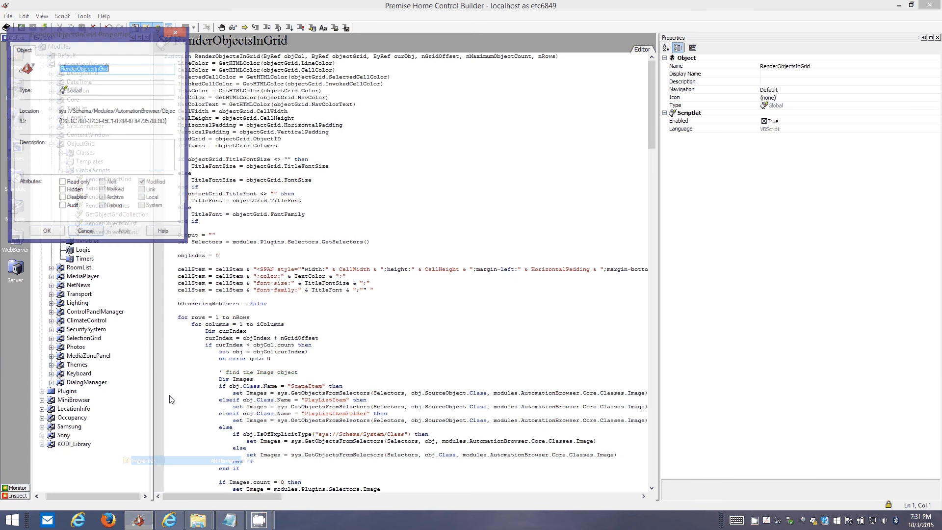
left_click_drag(59, 122, 178, 126)
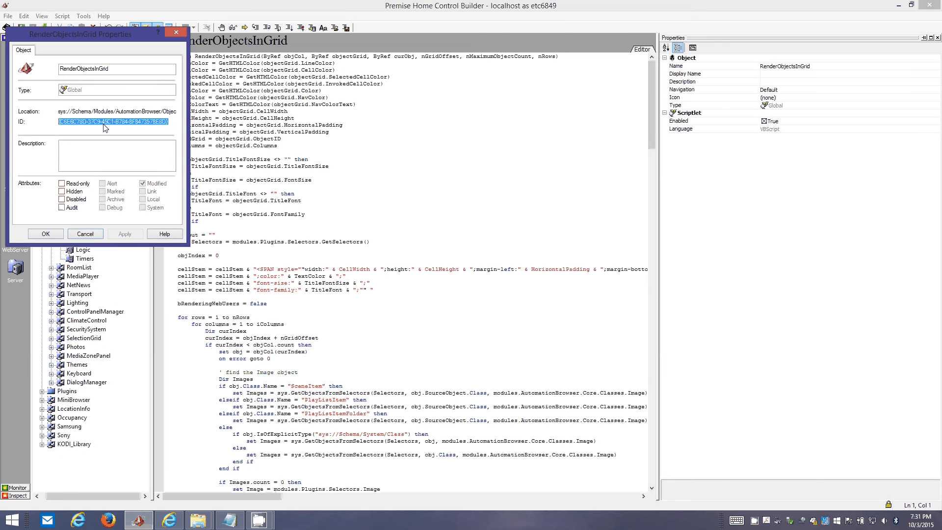
left_click(82, 232)
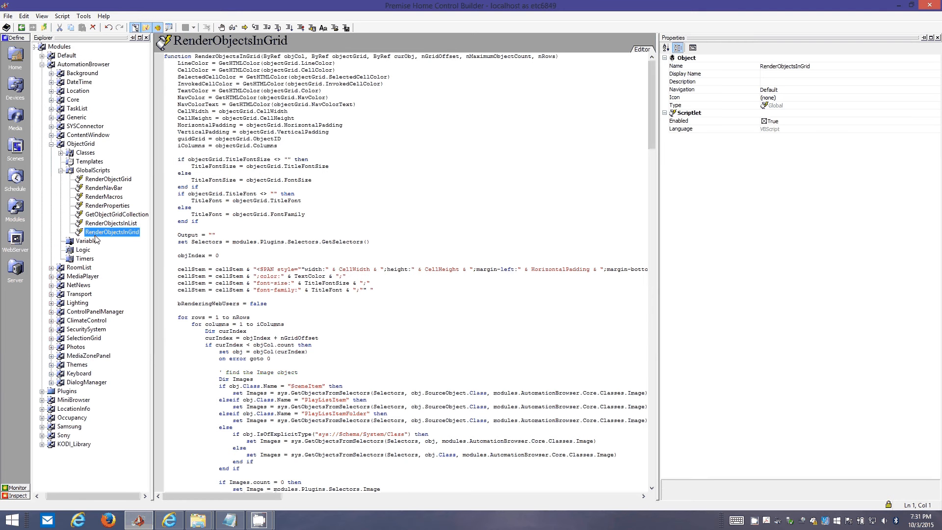
left_click(134, 234)
left_click(385, 224)
Step: Collapse the AutomationBrowser module and import KODI 2.0.xdo into the root Modules folder
left_click(42, 64)
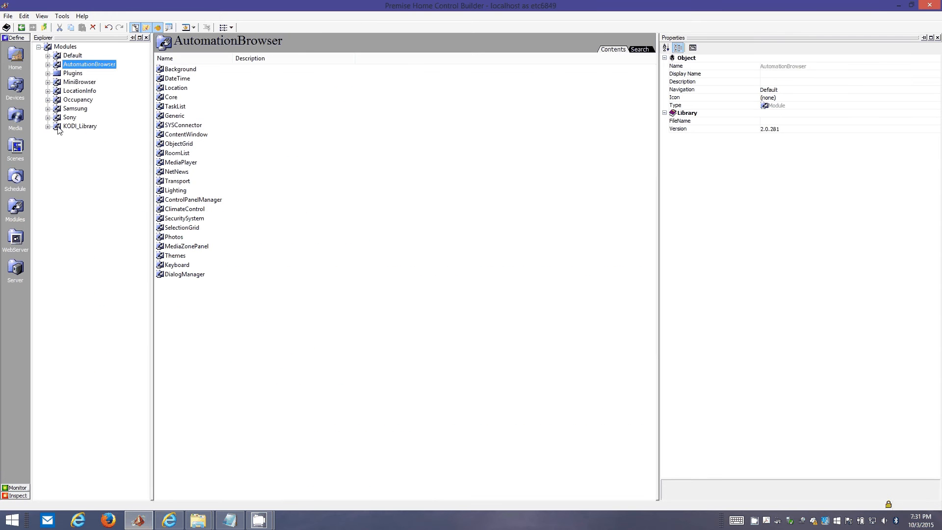
left_click(64, 47)
right_click(64, 47)
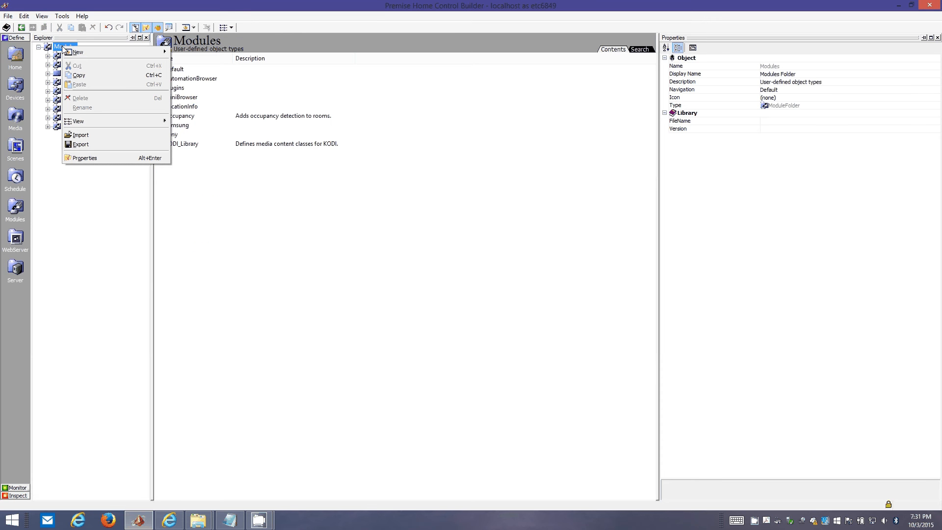
left_click(88, 134)
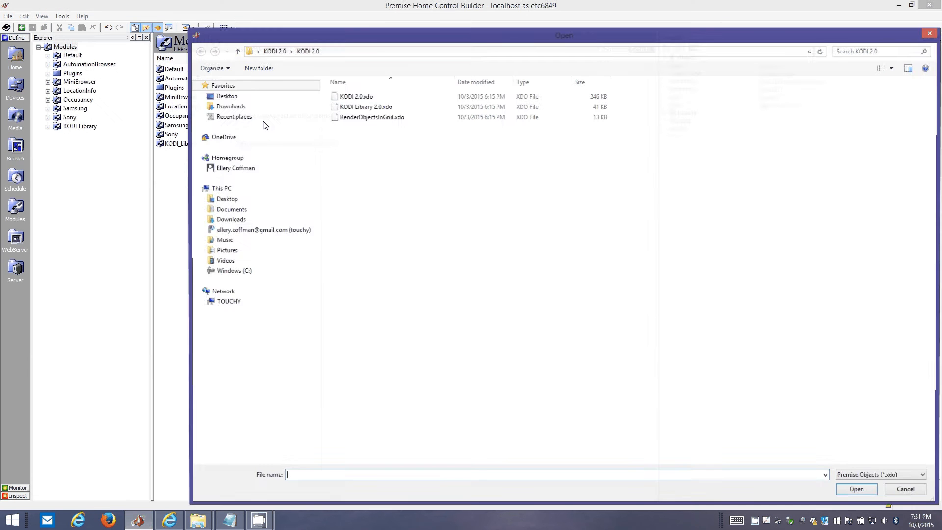
double_click(357, 97)
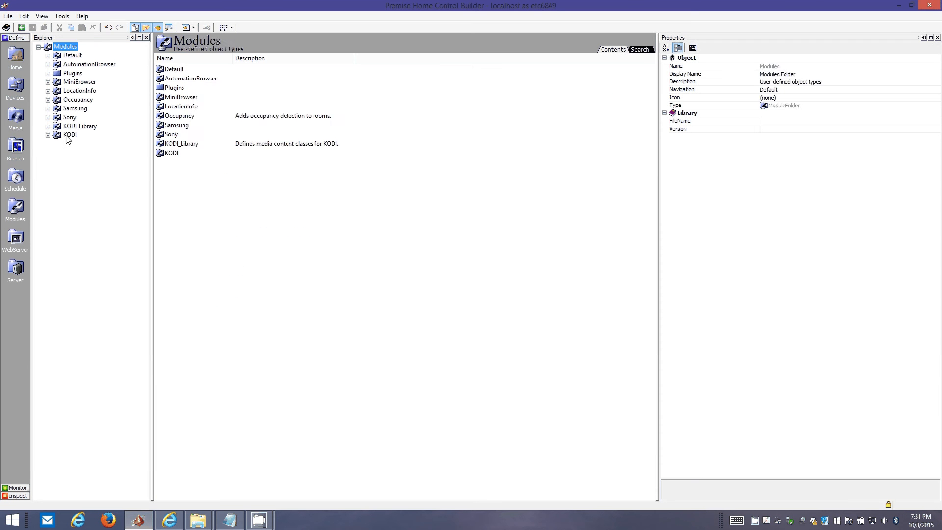
Step: Expand the imported KODI module's classes and examine the contents of its KODI class
left_click(69, 136)
double_click(70, 135)
double_click(74, 145)
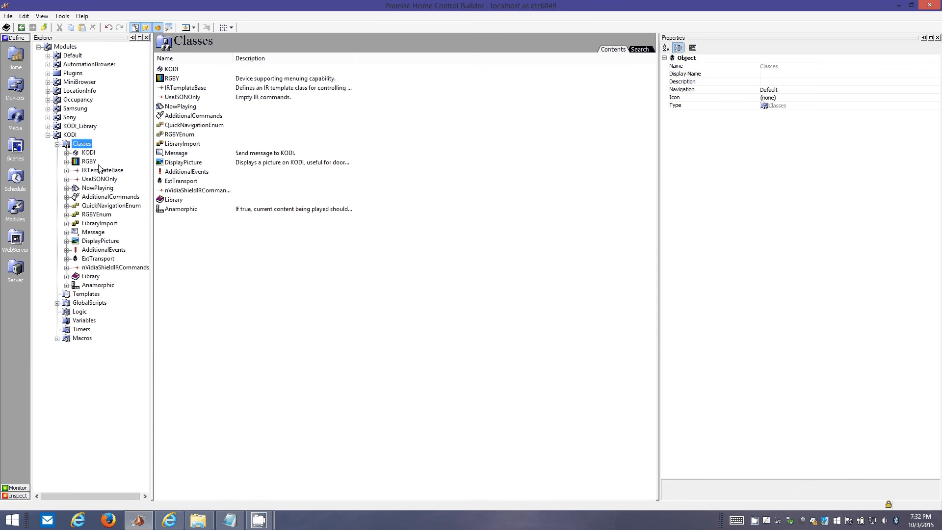
left_click(87, 153)
double_click(86, 153)
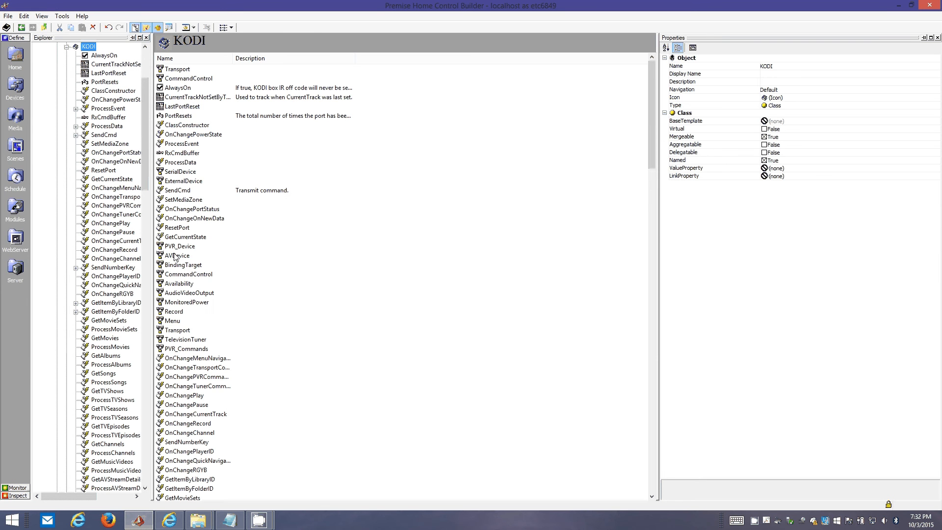
left_click(66, 47)
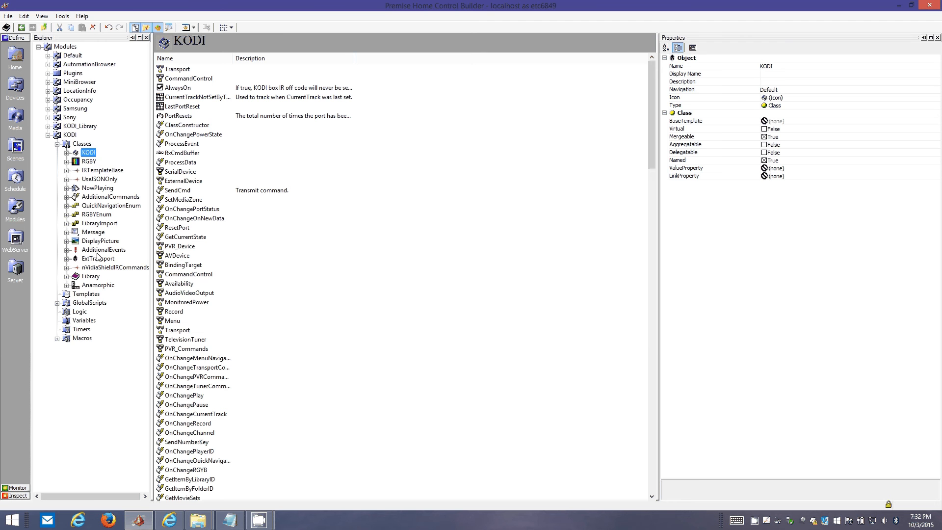
double_click(88, 153)
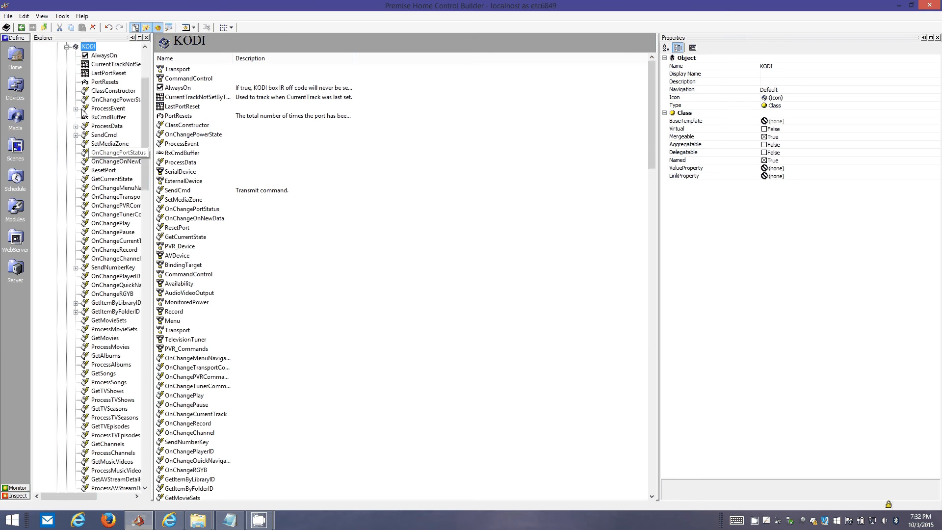
Step: Add a KODI device under CustomDevices in Devices and expand it to view its child objects and serial communication properties
left_click(19, 88)
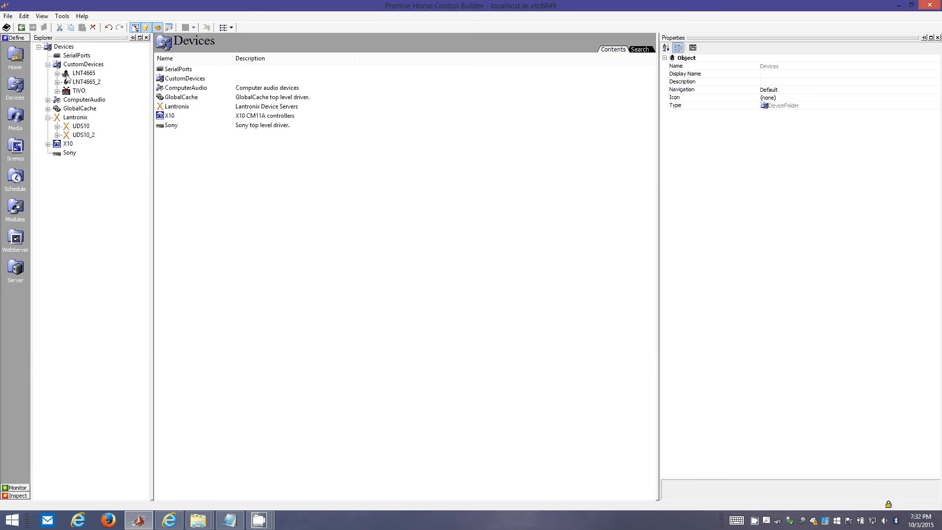
right_click(71, 65)
mouse_move(77, 74)
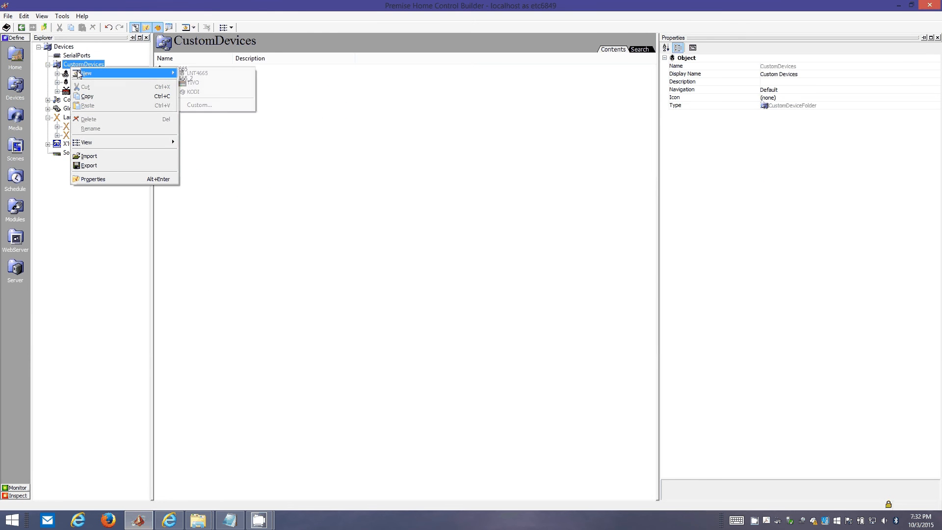
left_click(213, 93)
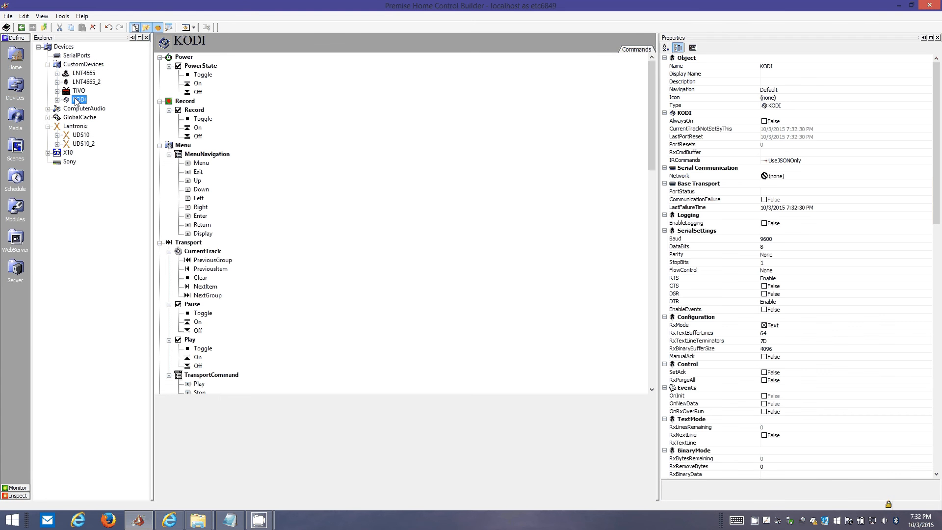
left_click(57, 99)
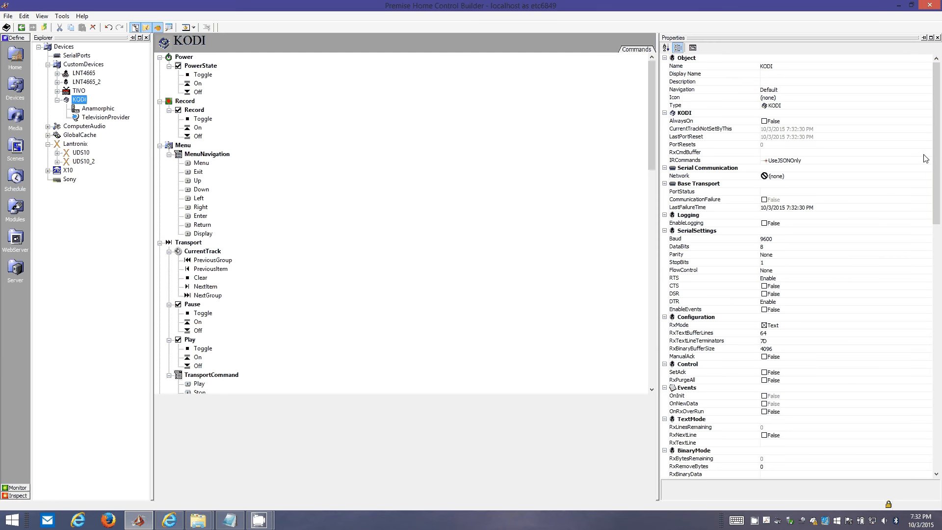
left_click(755, 169)
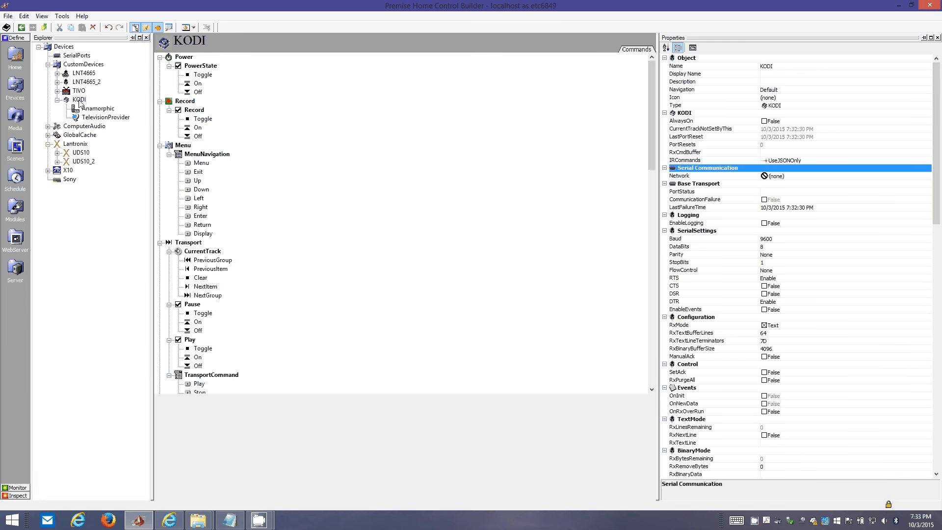
Step: Add two more KODI devices under CustomDevices and look through the three KODI entries
left_click(78, 102)
right_click(80, 65)
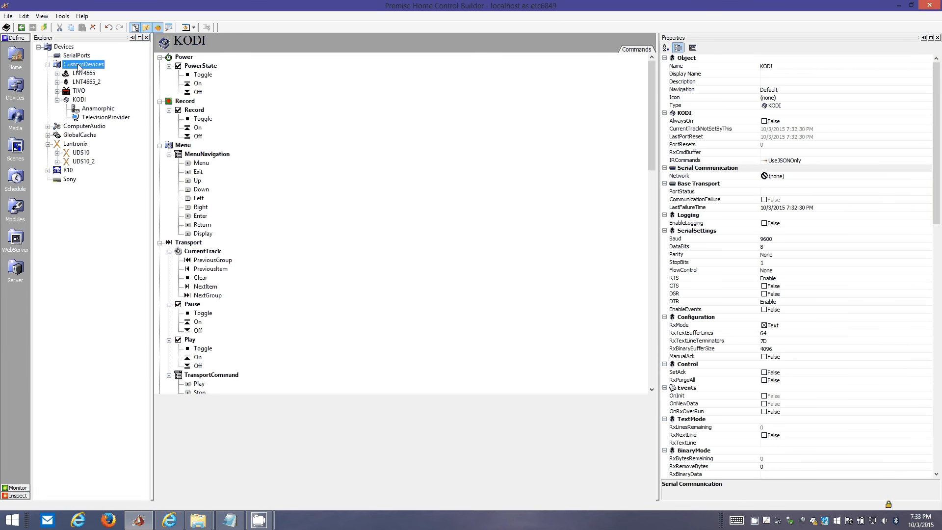
mouse_move(111, 71)
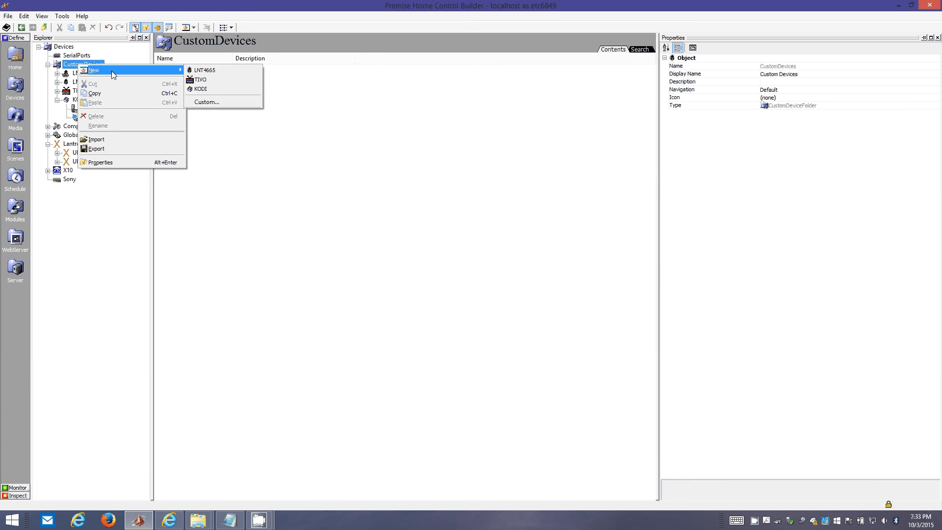
left_click(224, 94)
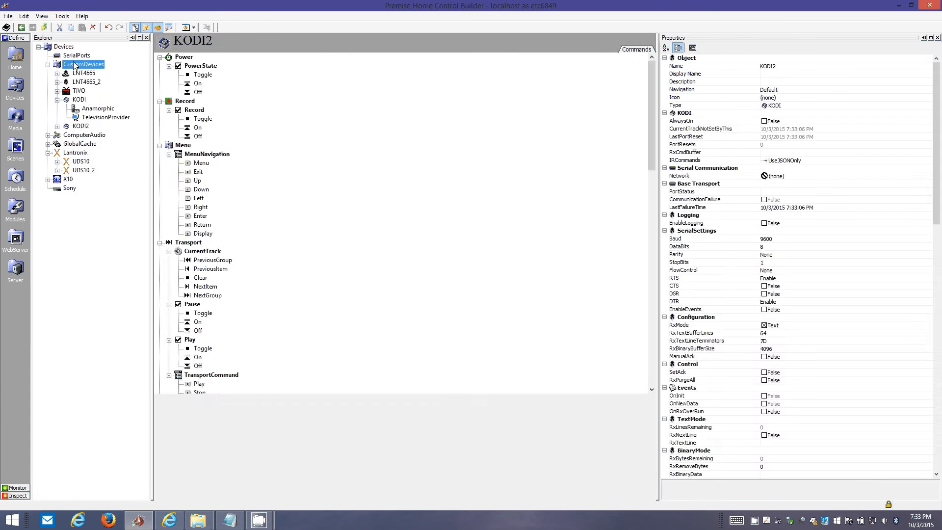
right_click(73, 64)
mouse_move(108, 69)
left_click(227, 86)
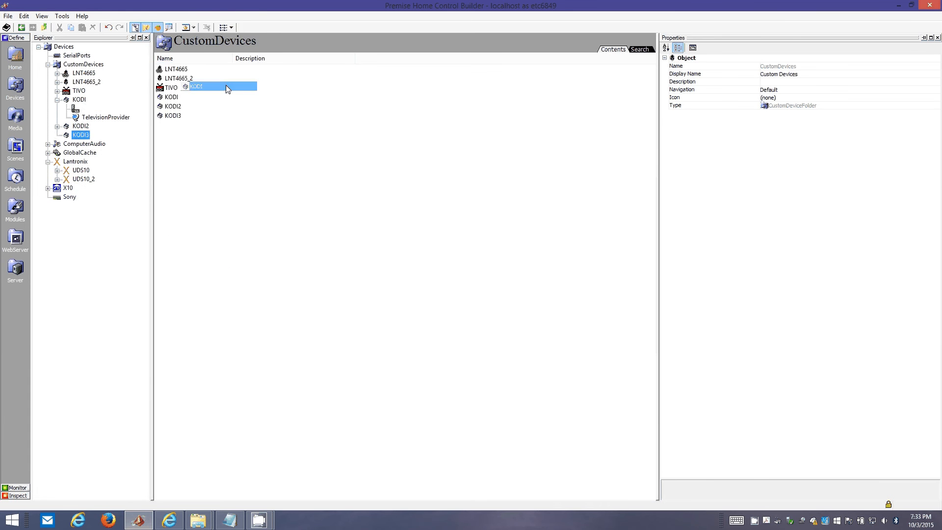
left_click(79, 99)
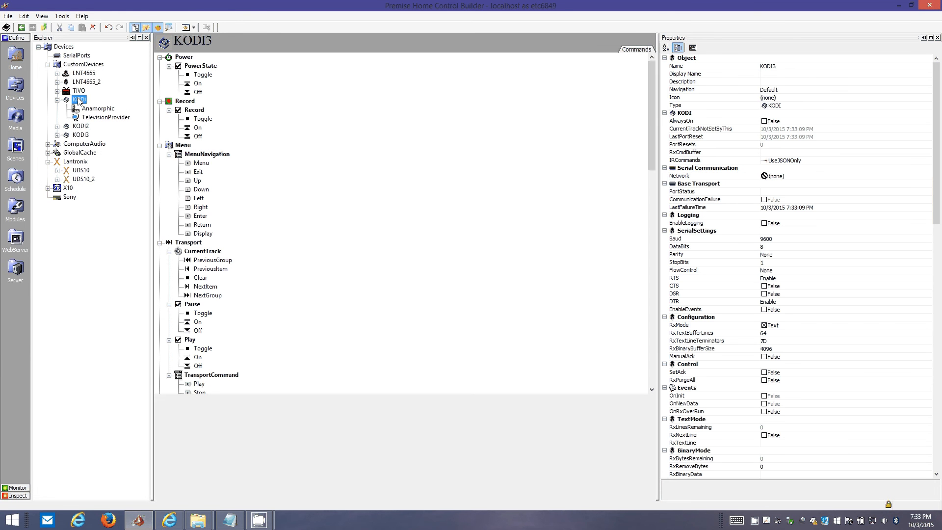
left_click(80, 127)
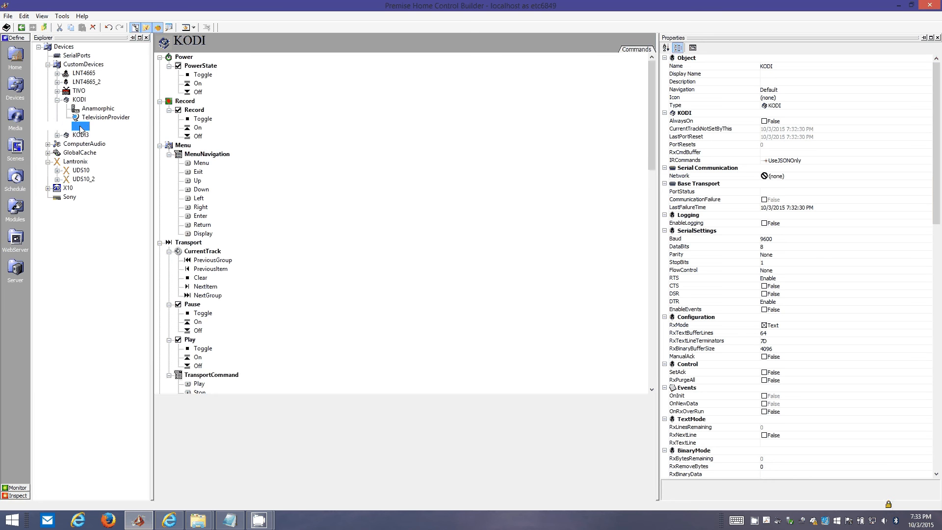
left_click(81, 135)
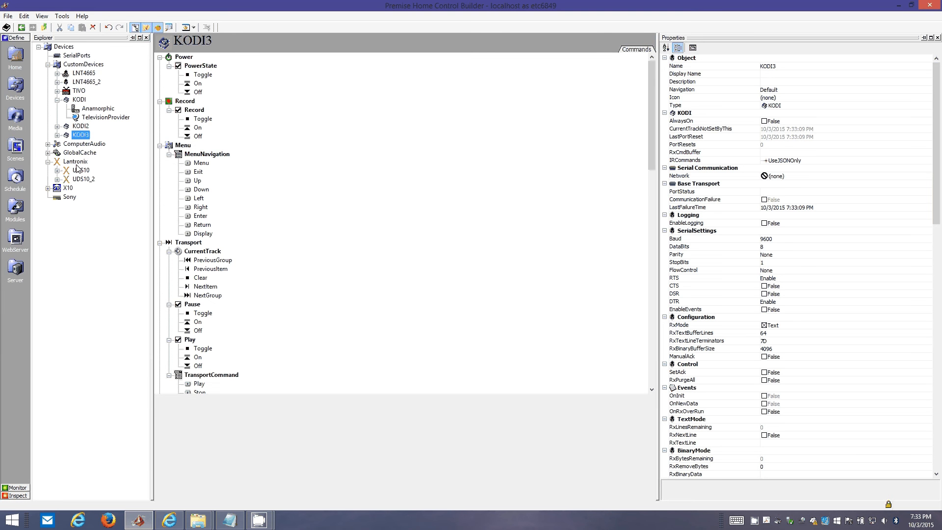
Step: Check the Lantronix driver among the installable device components and view the device server types it offers
left_click(76, 163)
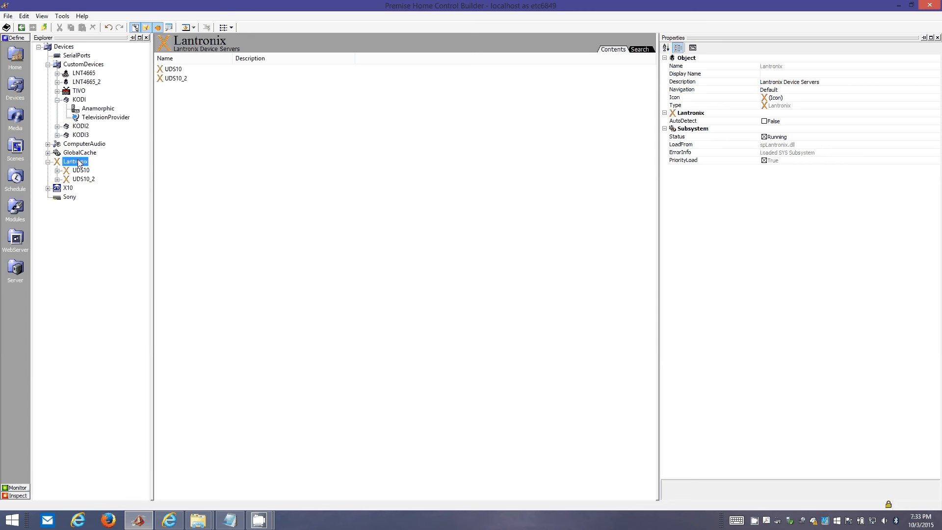
left_click(6, 27)
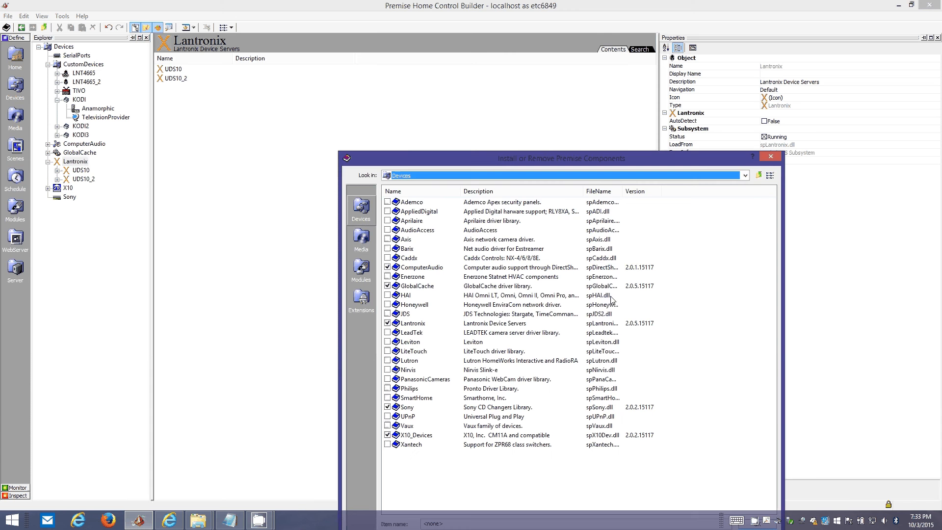
left_click(770, 156)
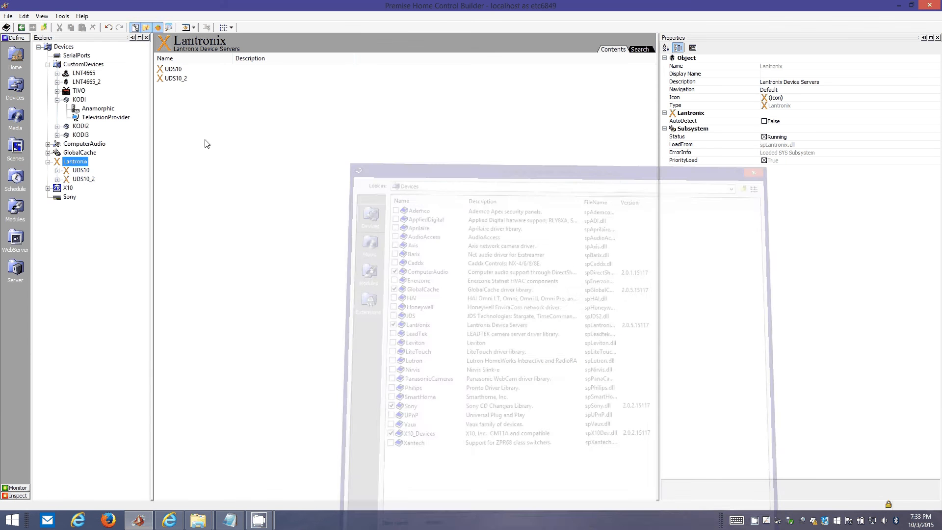
right_click(67, 163)
mouse_move(117, 163)
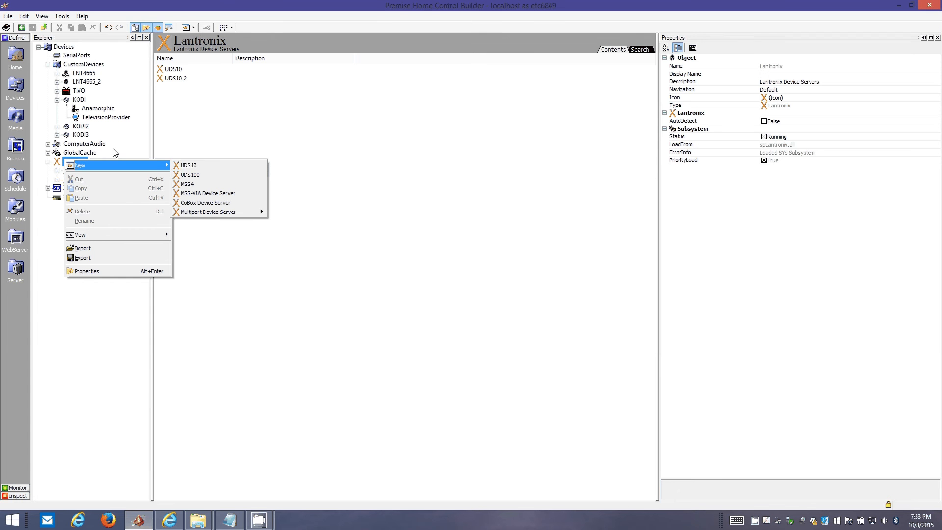
left_click(64, 164)
Step: Check the IP address and port of the Lantronix UDS10 device, then the connection properties of its Port1
left_click(77, 171)
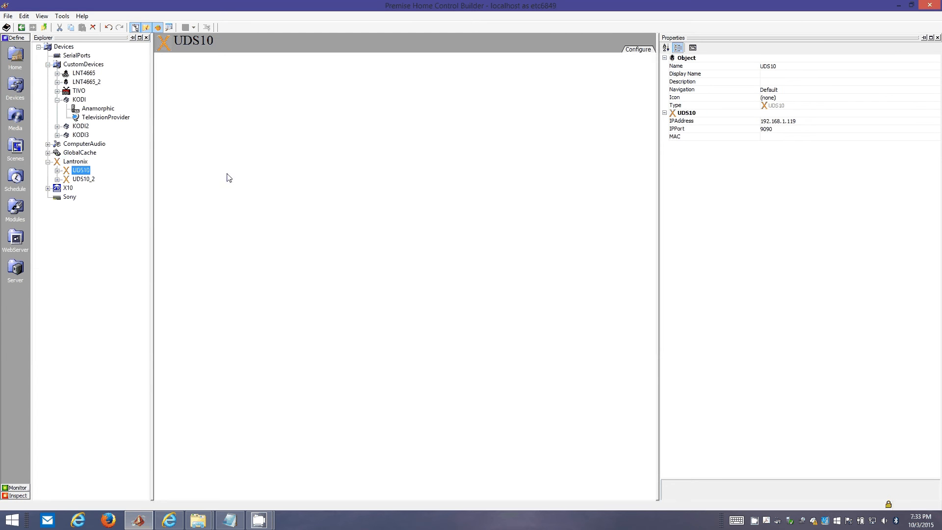
left_click(776, 128)
left_click(776, 123)
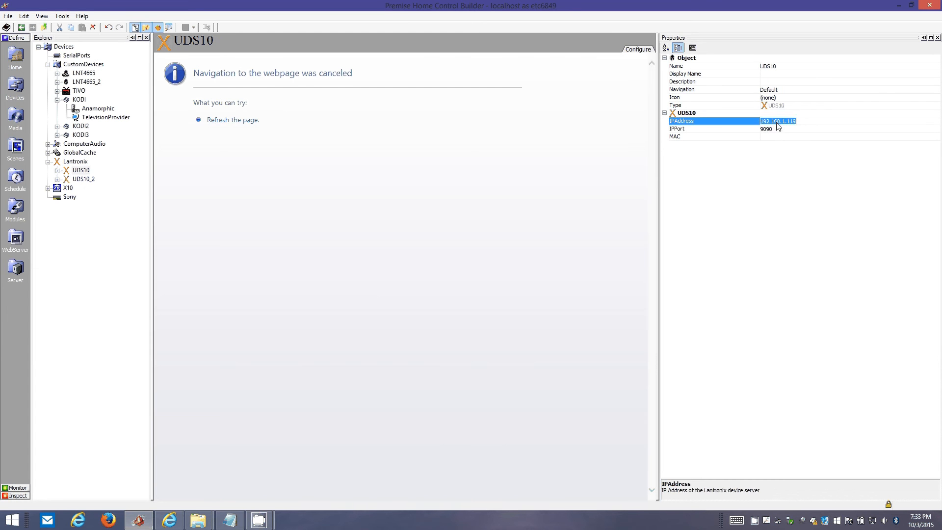
left_click(776, 128)
left_click(776, 122)
left_click(776, 128)
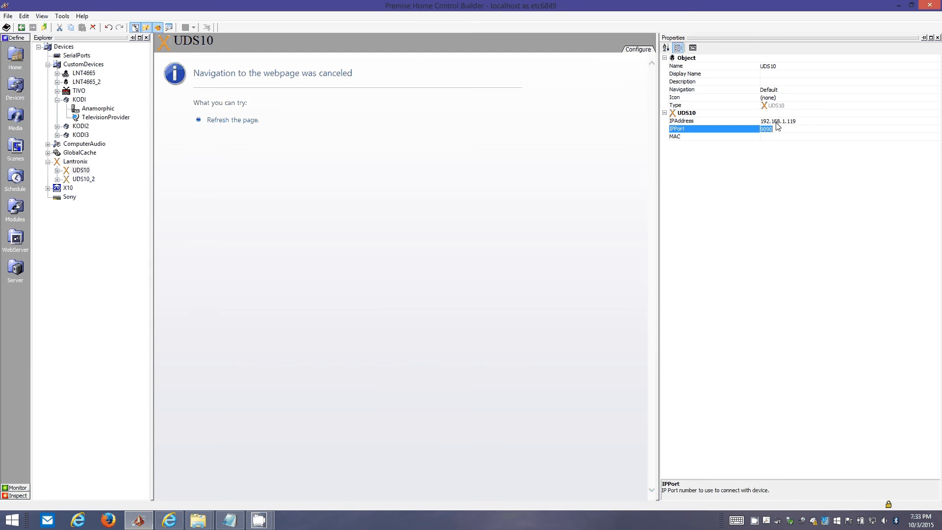
double_click(79, 171)
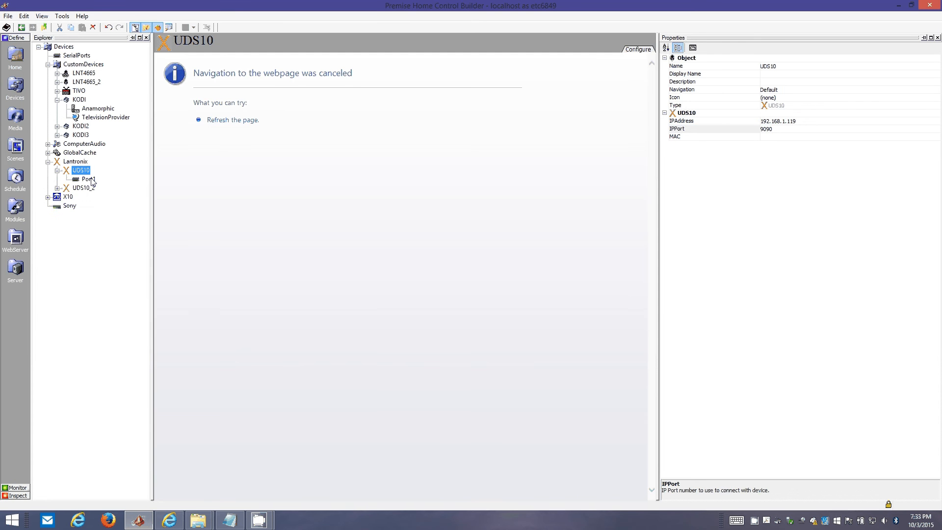
left_click(90, 180)
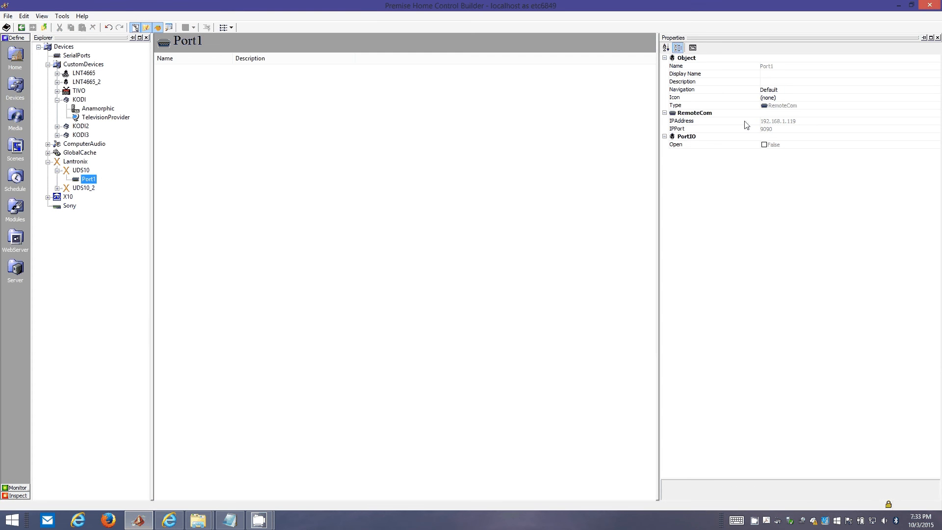
left_click(702, 147)
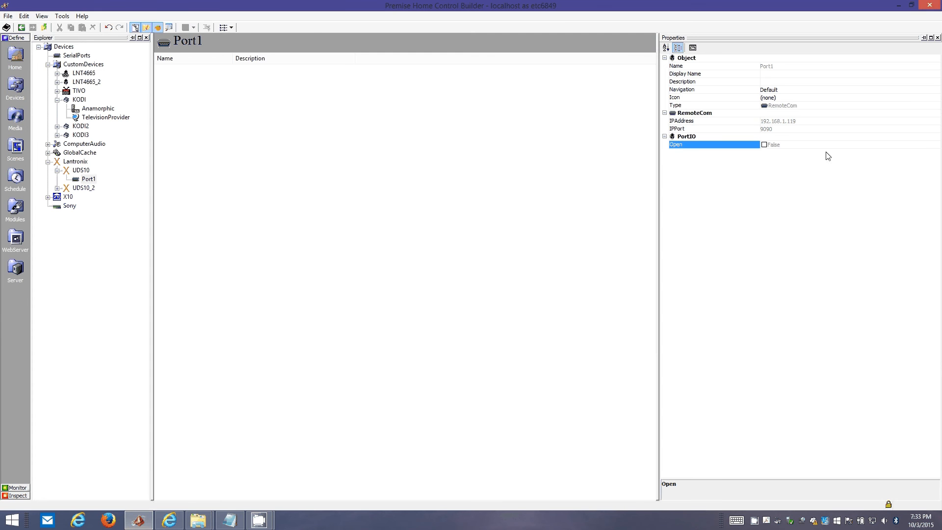
Step: Set the first KODI device's Network property to Port1 of the Lantronix UDS10
left_click(78, 100)
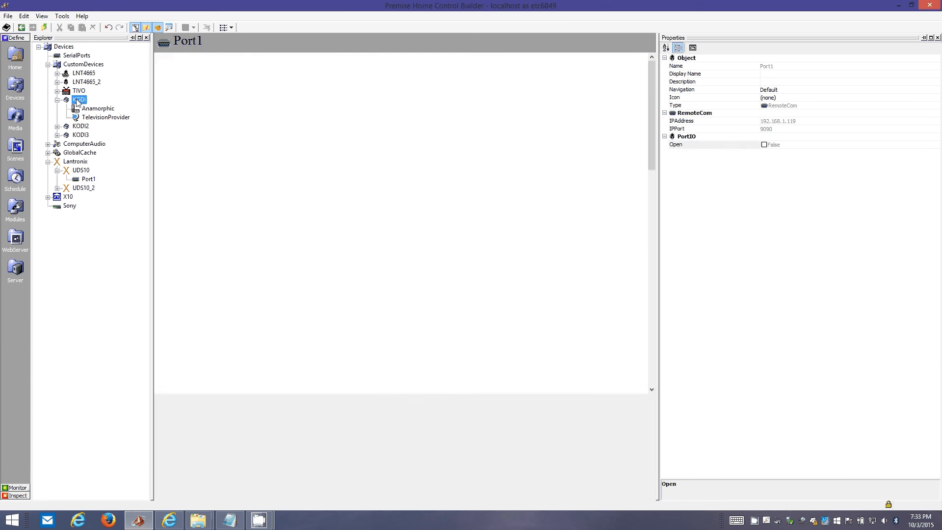
left_click(791, 177)
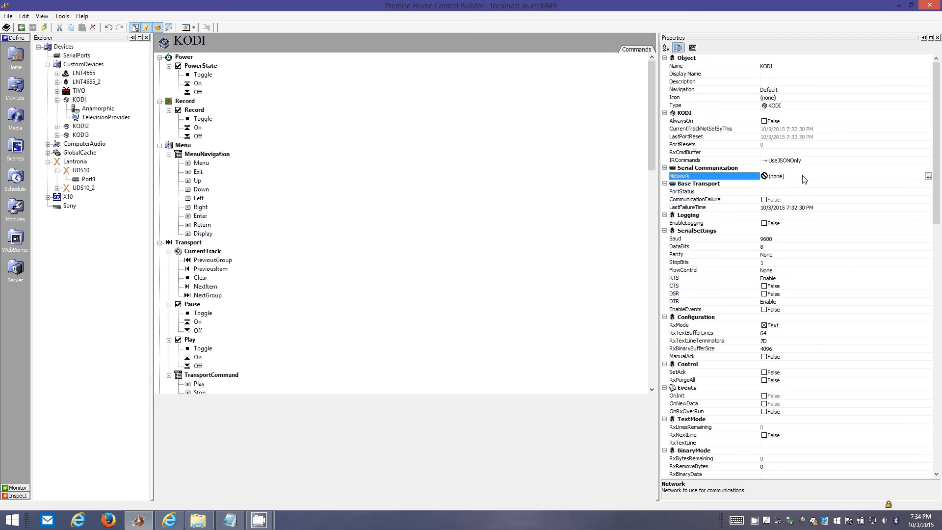
double_click(802, 177)
double_click(363, 202)
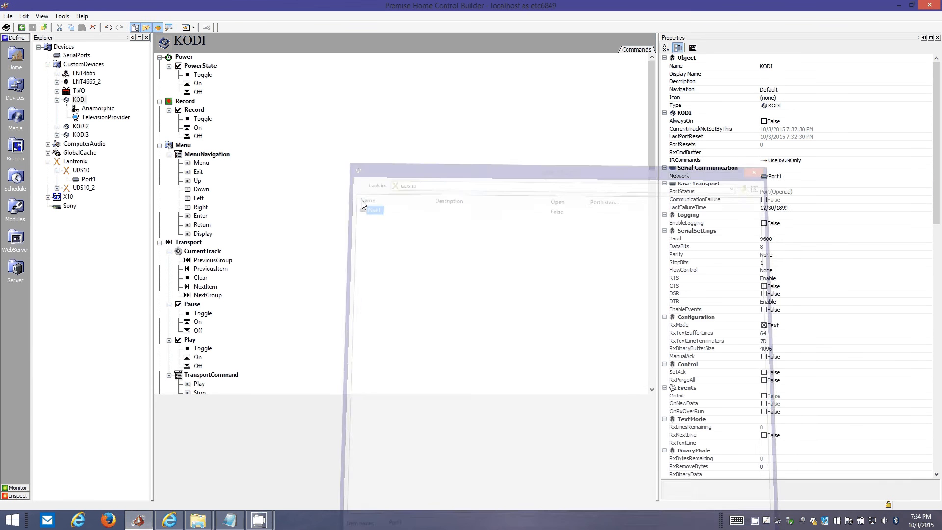
Step: Open Port Spy on the UDS10 port, clear its log and move its window clear of the device properties
left_click(43, 16)
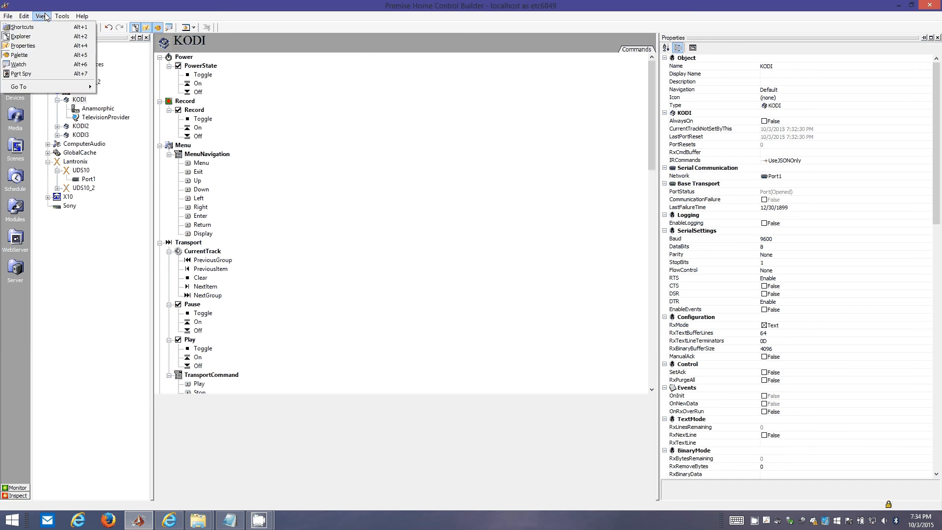
left_click(23, 74)
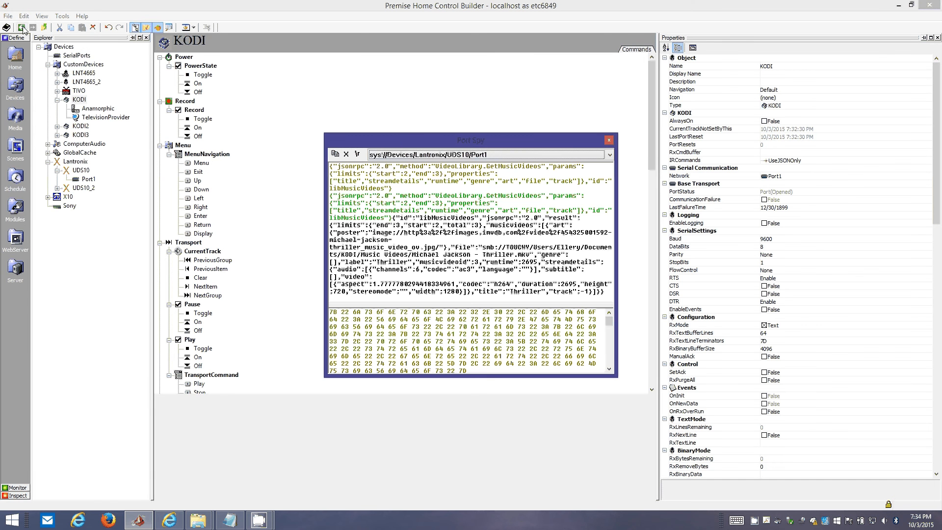
left_click(345, 154)
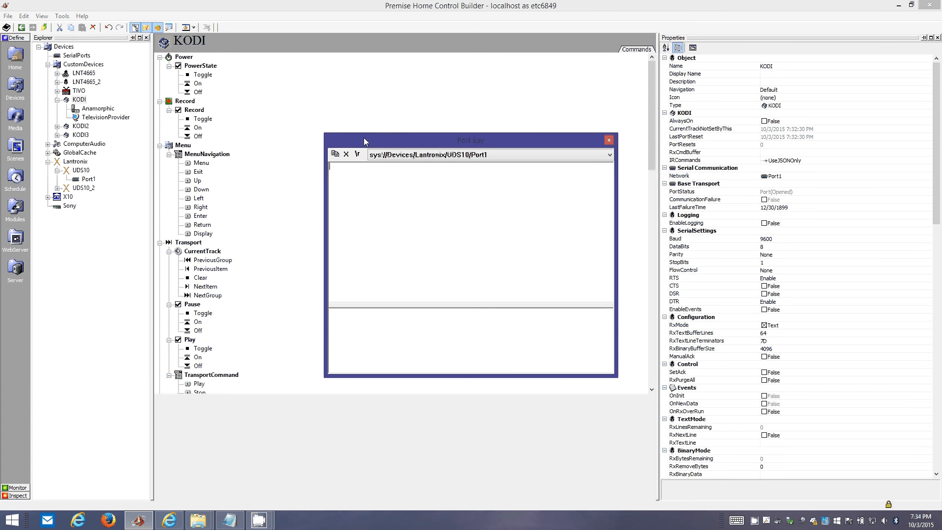
left_click_drag(366, 139, 247, 94)
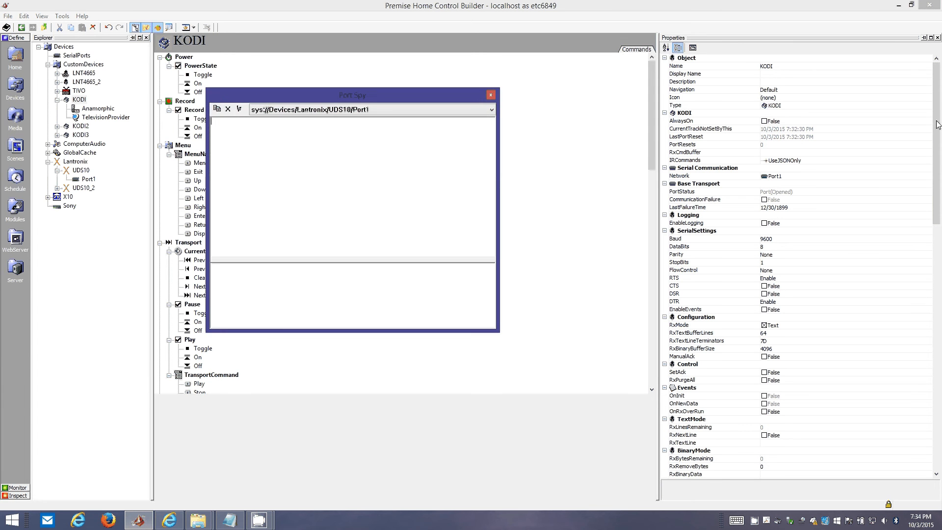
Step: Run ImportAll in the KODI device's Library properties and clear the Port Spy log
left_click_drag(938, 124, 925, 403)
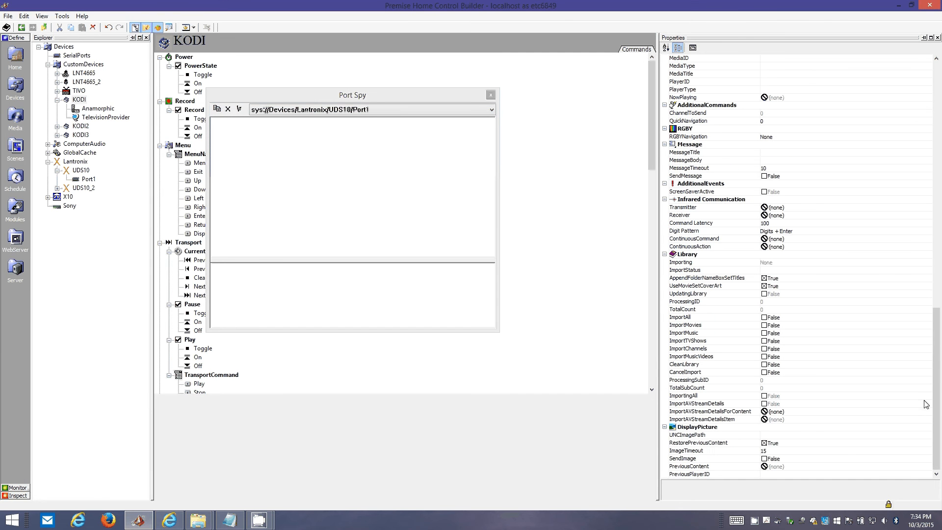
left_click(763, 254)
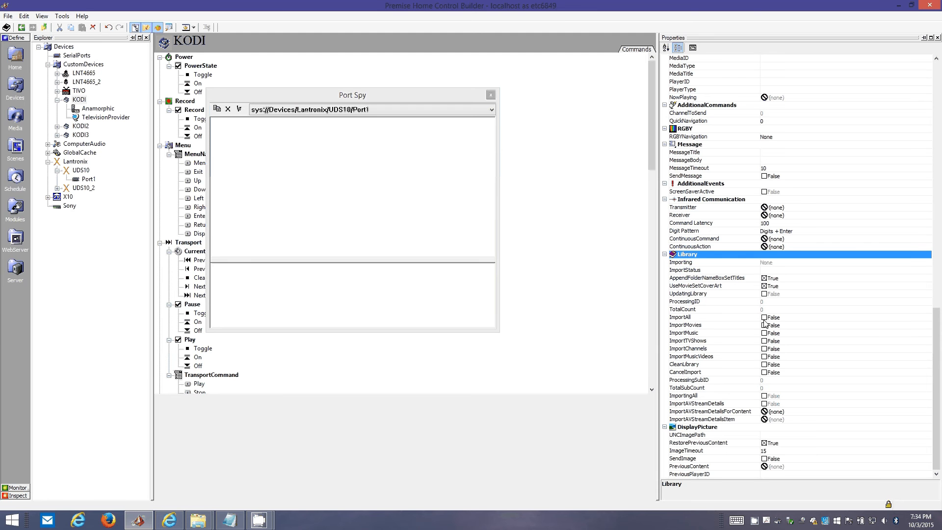
left_click(676, 318)
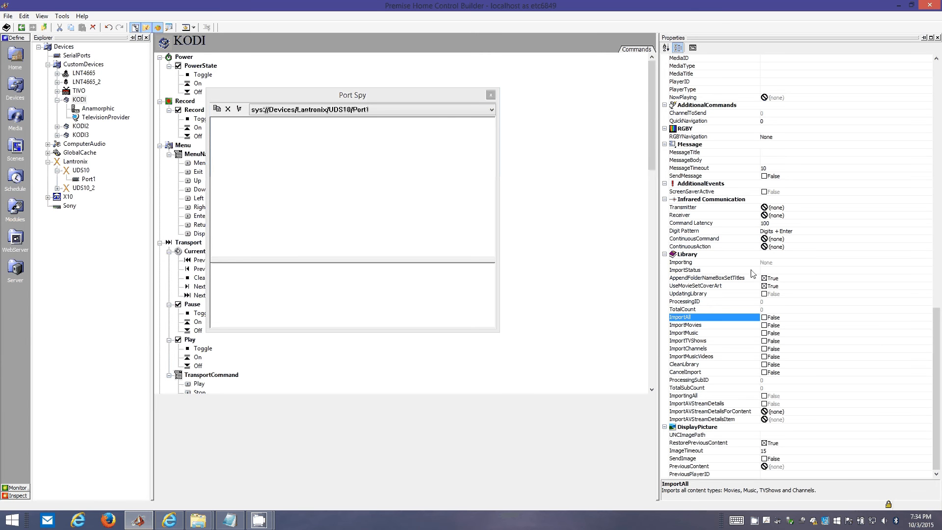
left_click(765, 317)
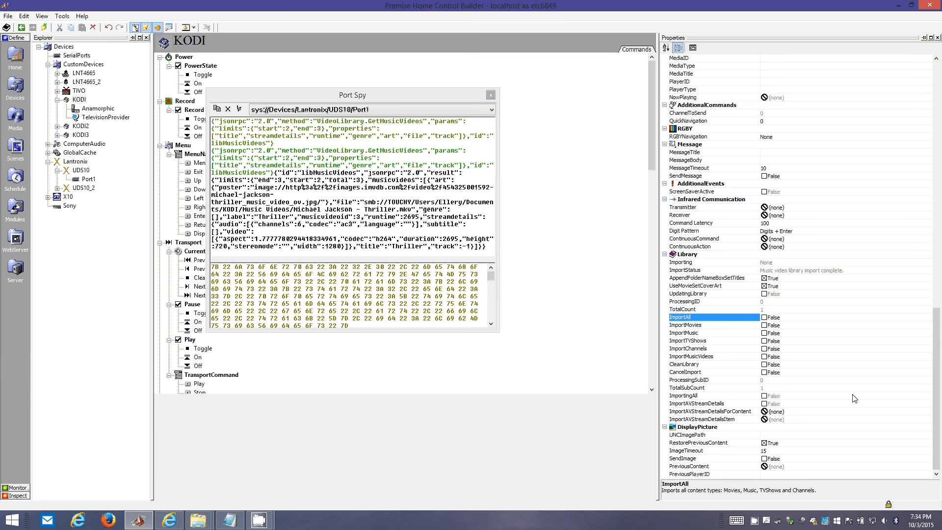
left_click(772, 255)
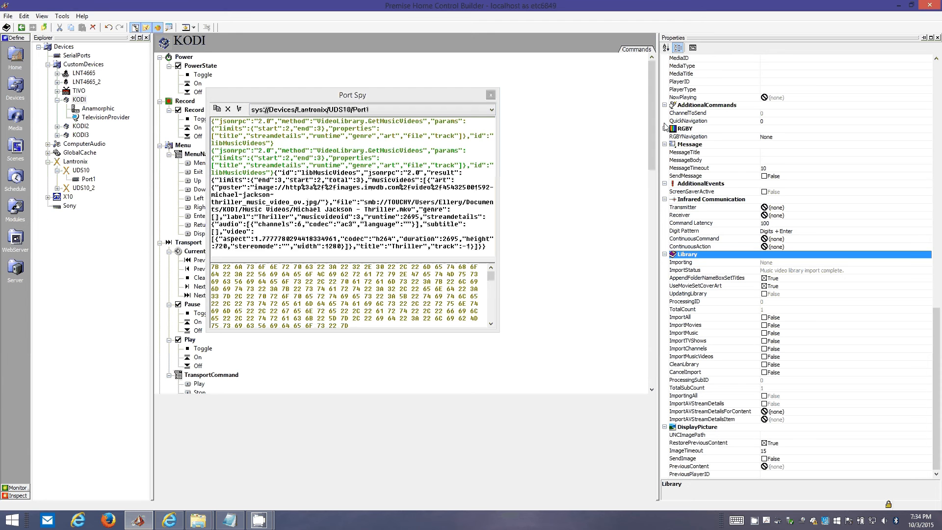
left_click(228, 109)
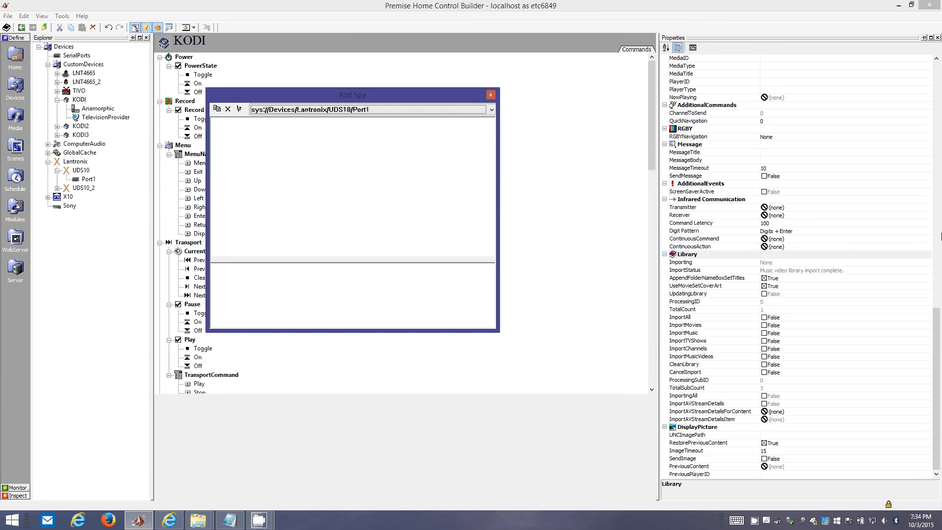
Step: Examine the KODI device's Library import properties, from ImportMovies through ImportMusicVideos, and ImportAVStreamDetailsForContent
left_click(778, 255)
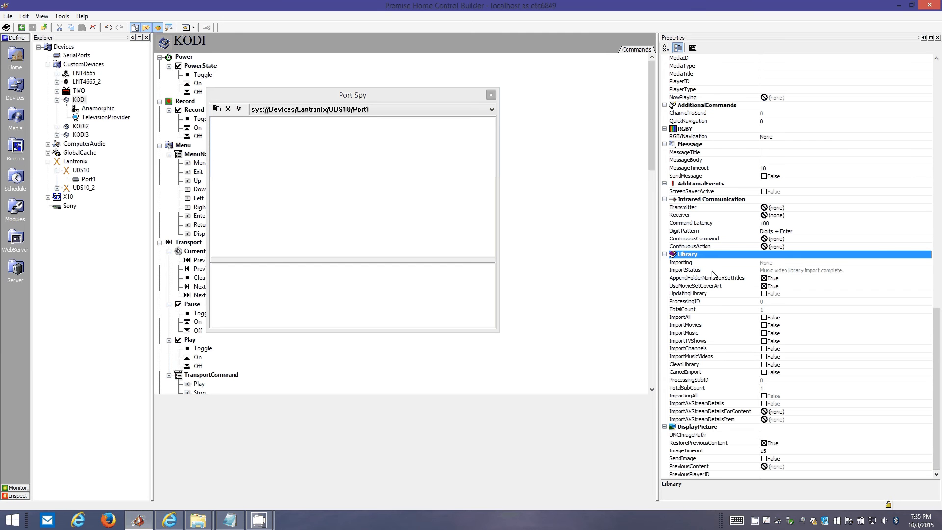
left_click(700, 327)
left_click(700, 334)
left_click(702, 342)
left_click(703, 349)
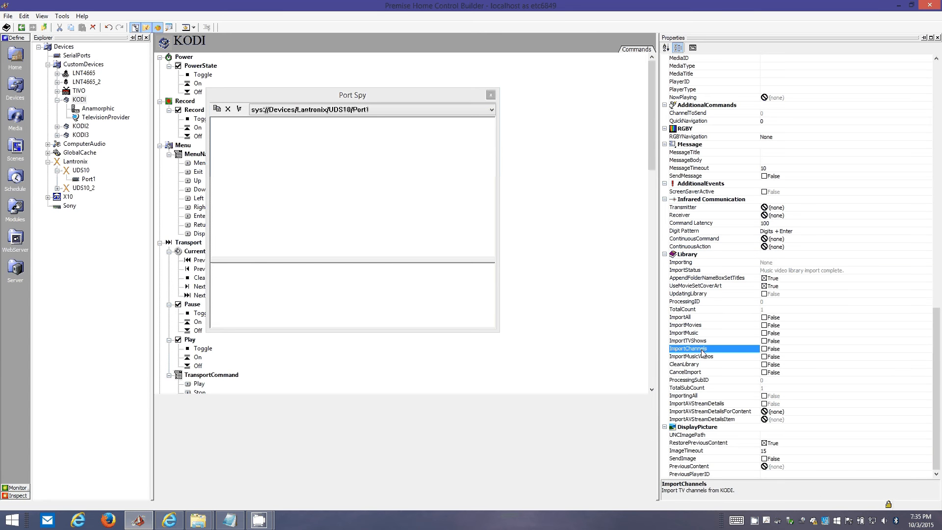
left_click(703, 357)
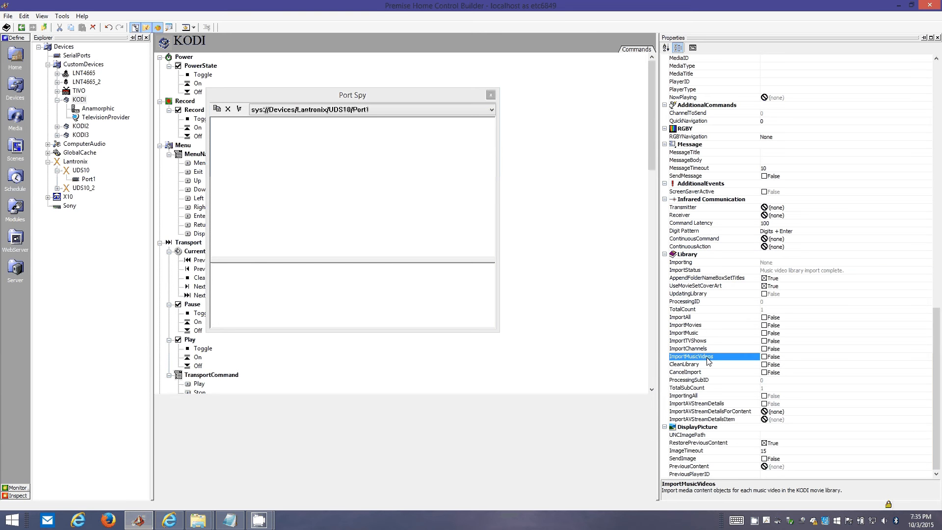
left_click(726, 412)
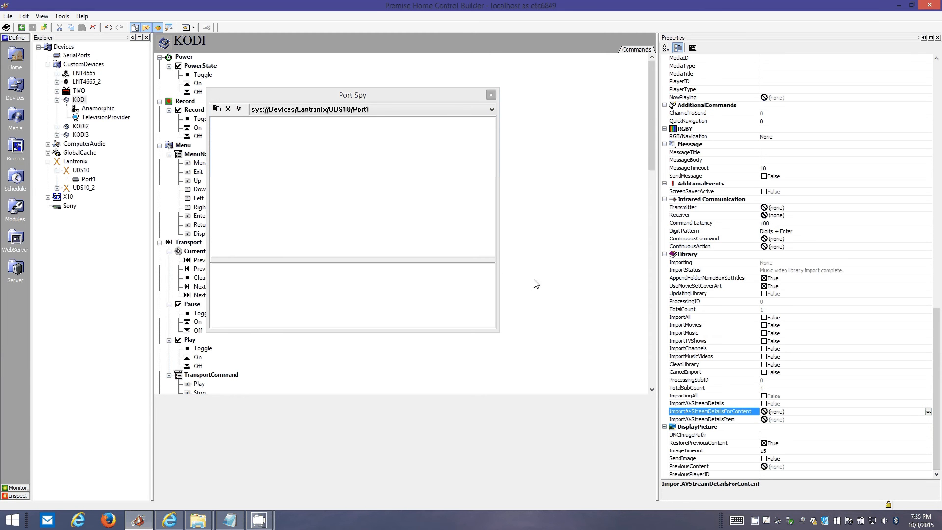
Step: Open the media section and check the properties of the imported Farscape movie under KODI_Movies
left_click(16, 117)
double_click(86, 73)
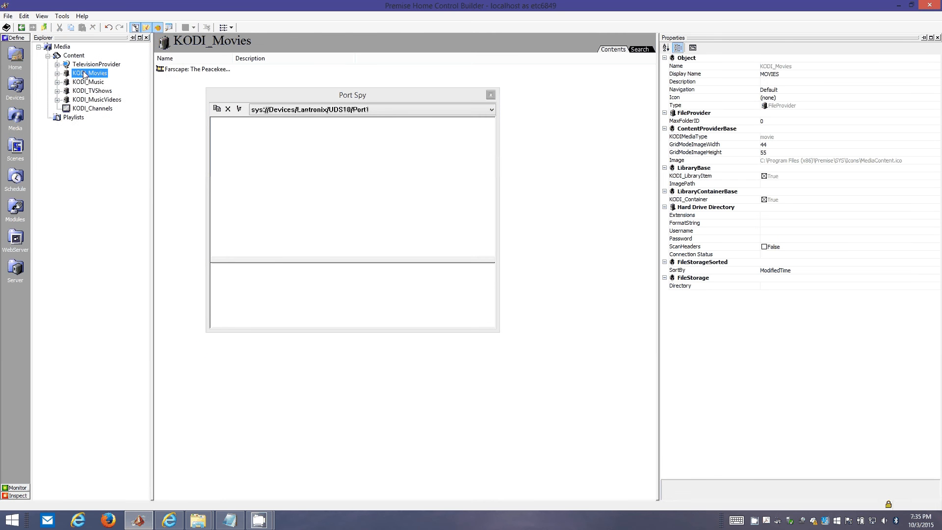
left_click(86, 82)
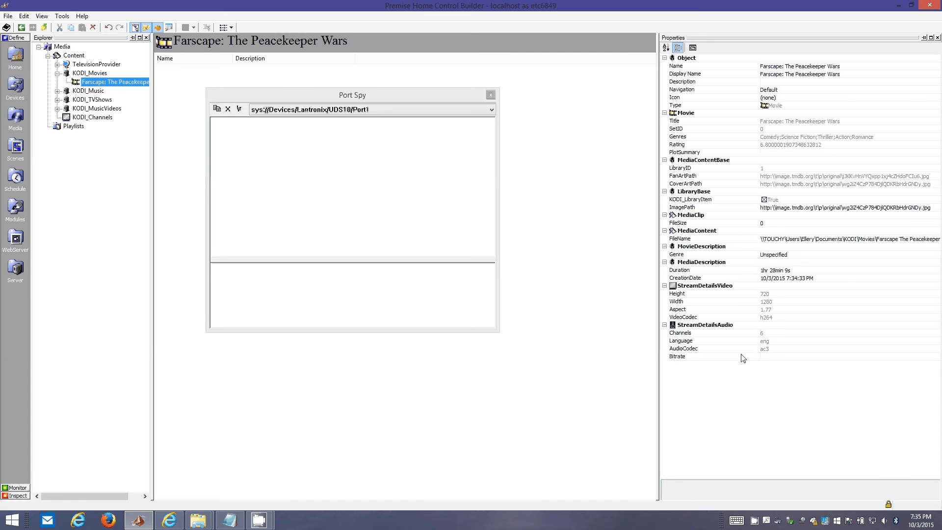
Step: Examine the imported Doctor Who (2005) series under KODI_TVShows, including the Season 8 folder and properties of several episodes such as Robot of Sherwood and Flatline
left_click(58, 100)
left_click(67, 108)
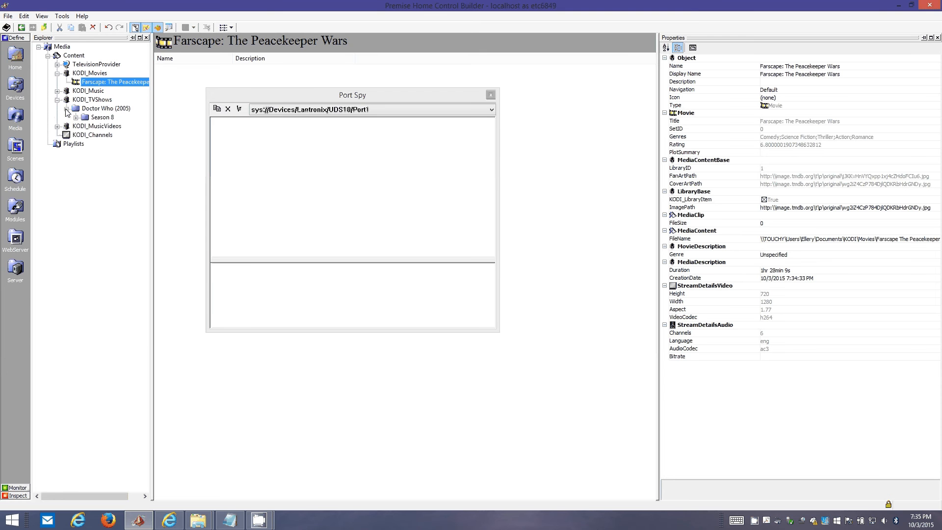
left_click(102, 109)
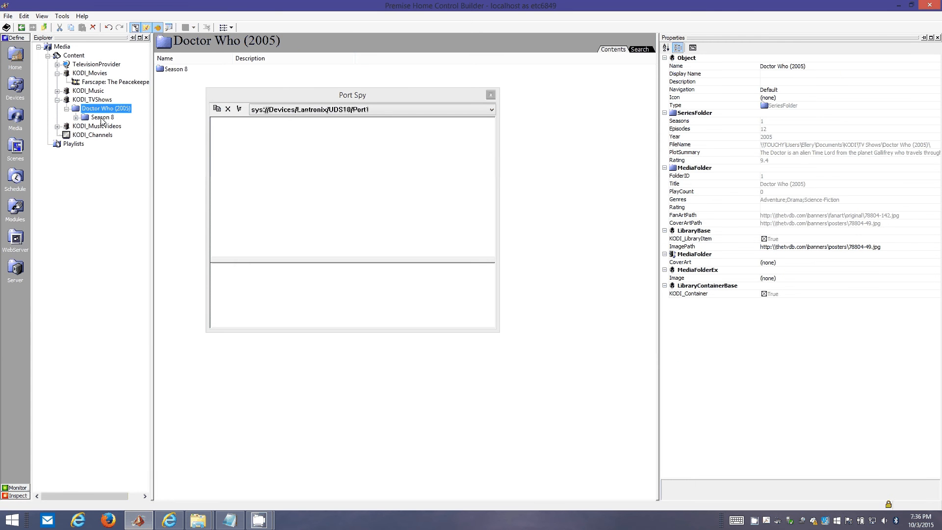
double_click(102, 118)
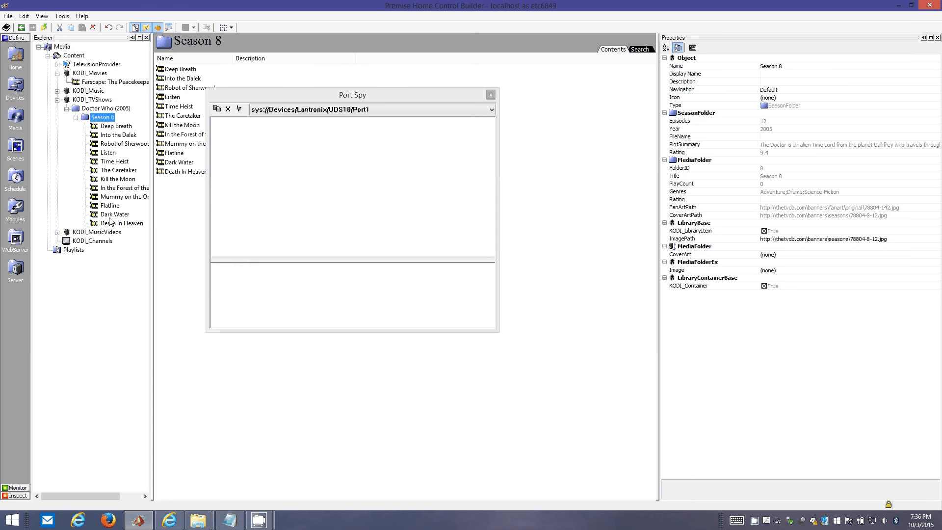
left_click(118, 143)
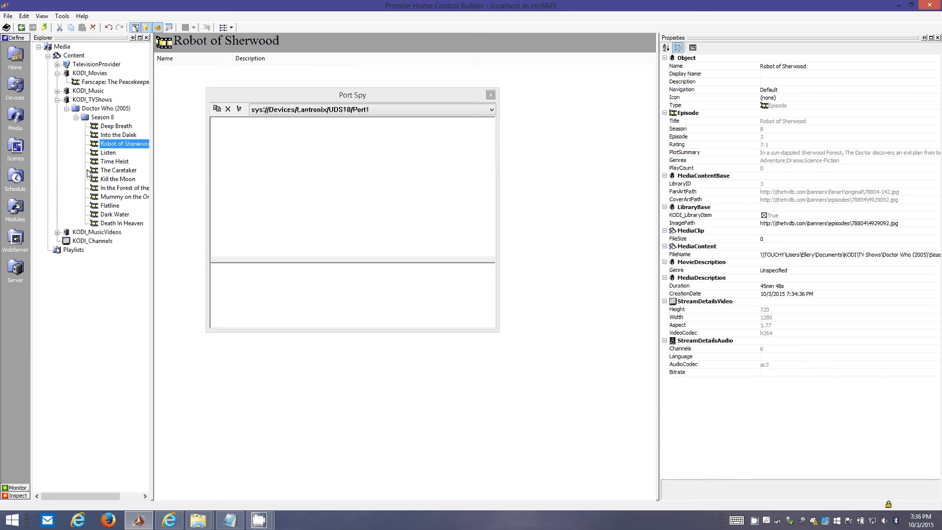
left_click(102, 117)
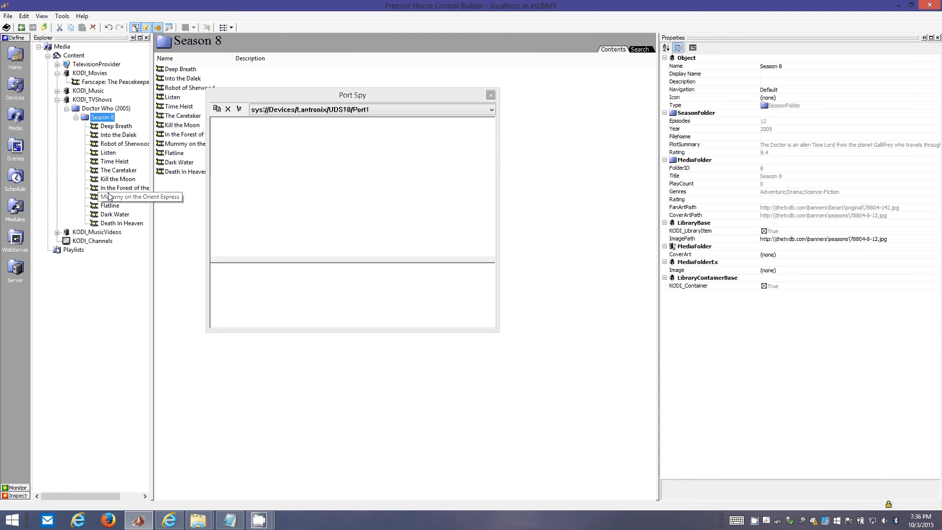
left_click(100, 109)
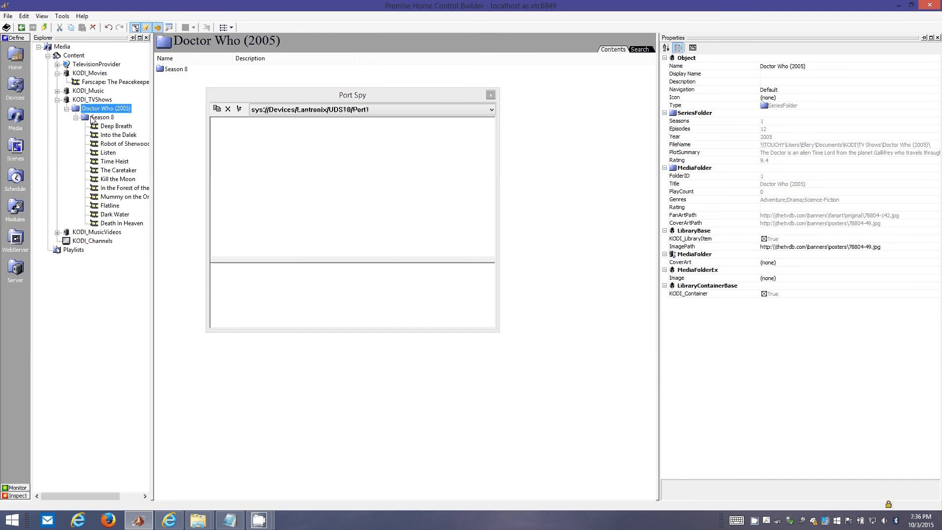
left_click(100, 118)
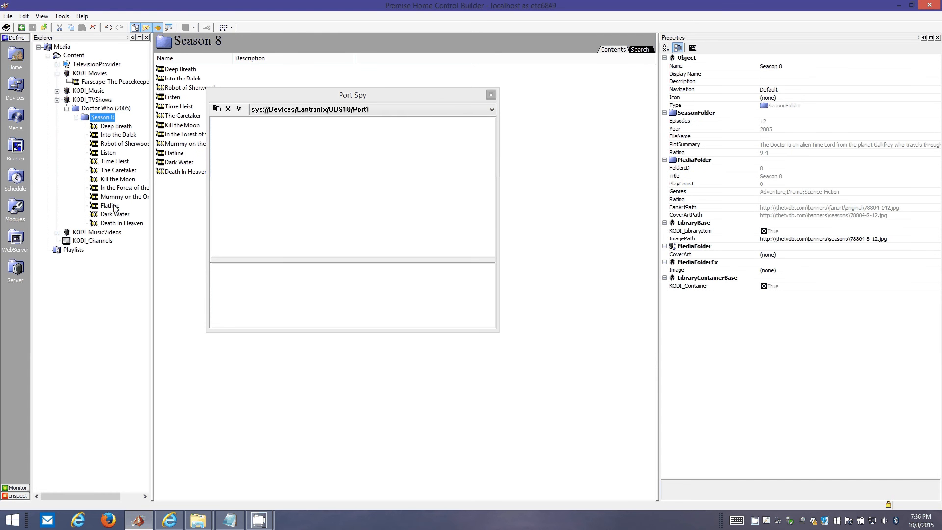
left_click(111, 205)
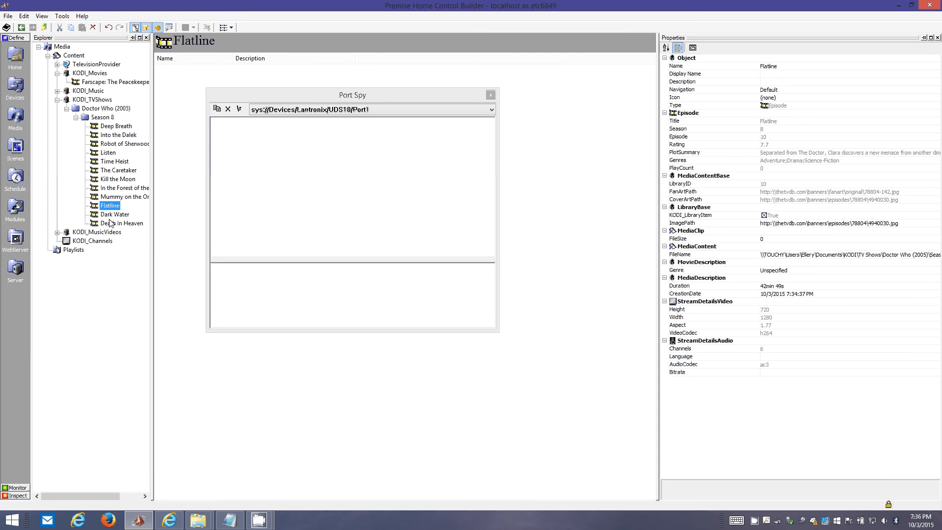
left_click(110, 223)
Step: Check the imported videos under KODI_MusicVideos, including Thriller, and the contents of KODI_Channels
double_click(80, 232)
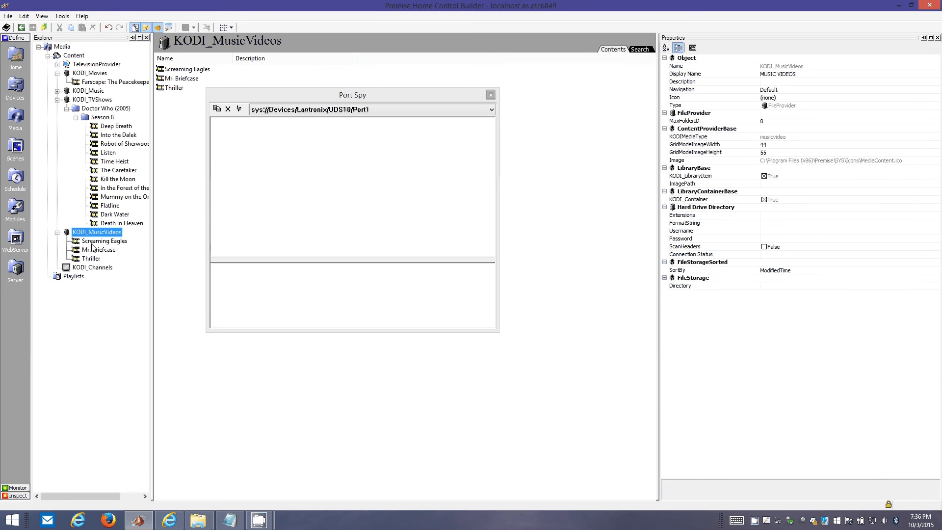
left_click(92, 249)
left_click(90, 267)
left_click(89, 258)
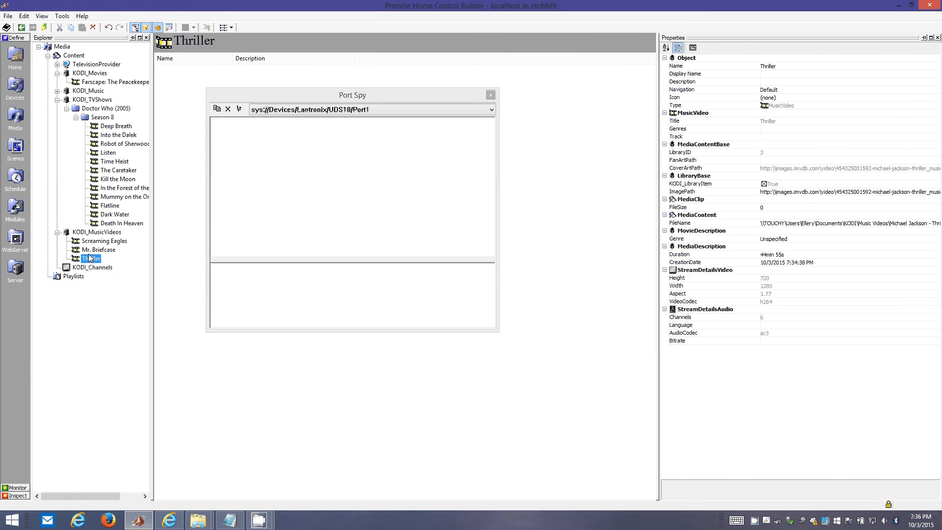
left_click(82, 268)
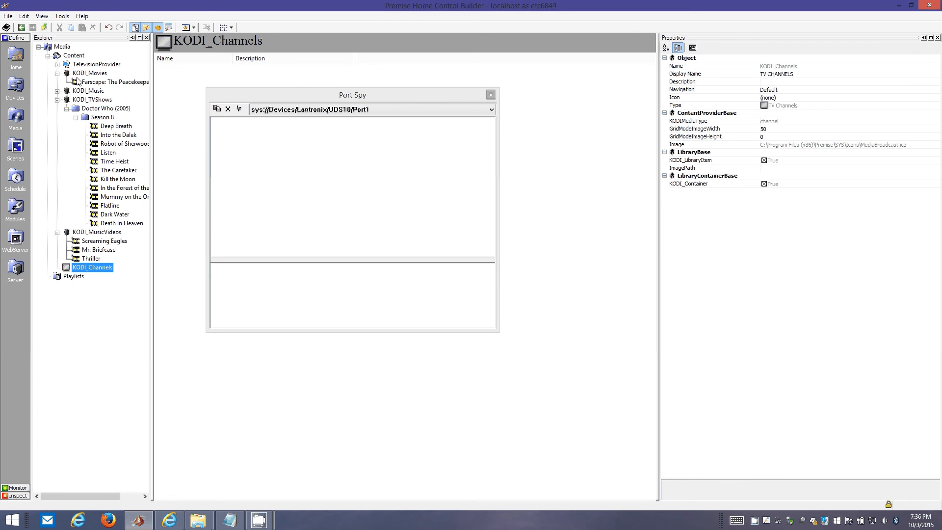
Step: Return to the KODI device in the devices section and review the templates available for its IRCommands property without changing it
left_click(14, 86)
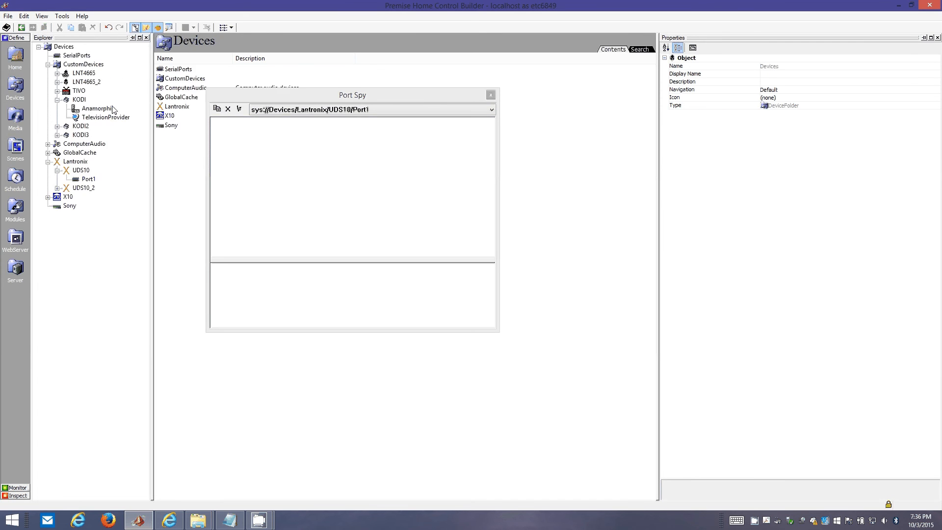
left_click(75, 100)
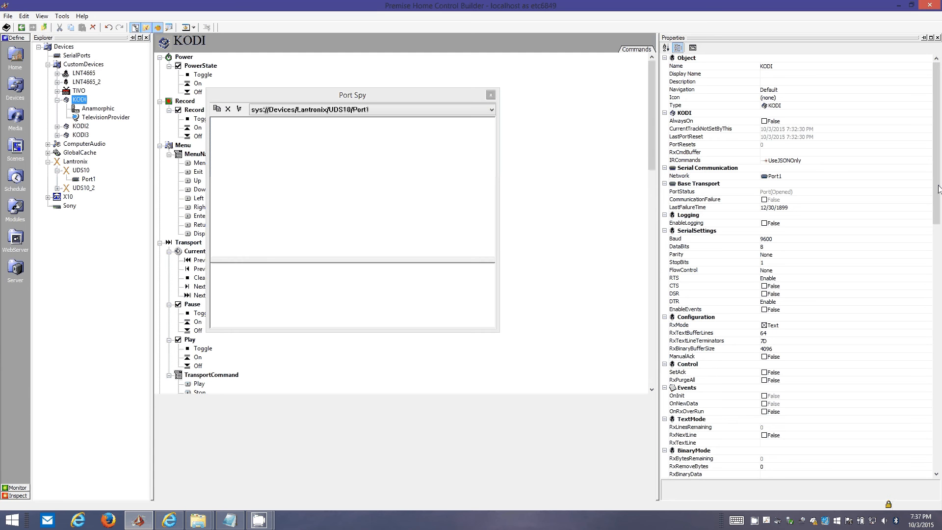
left_click_drag(938, 189, 788, 168)
left_click(788, 162)
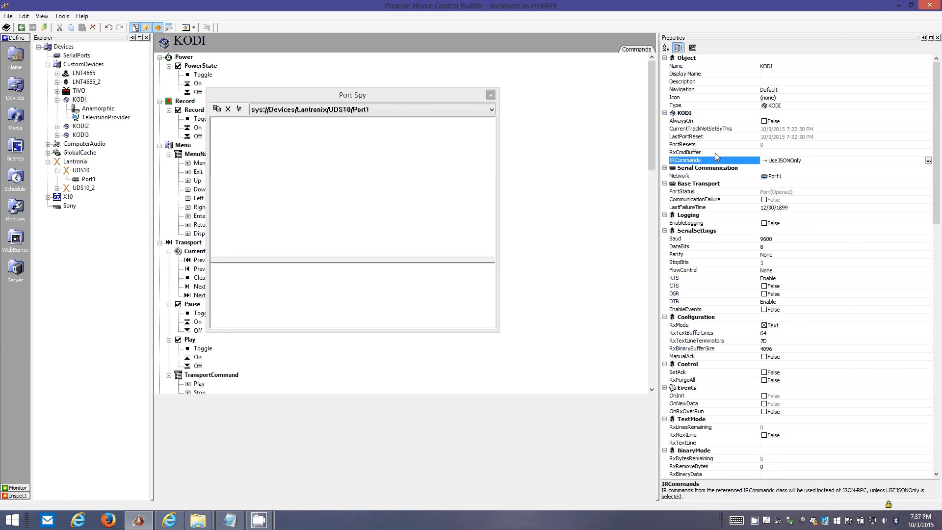
double_click(772, 165)
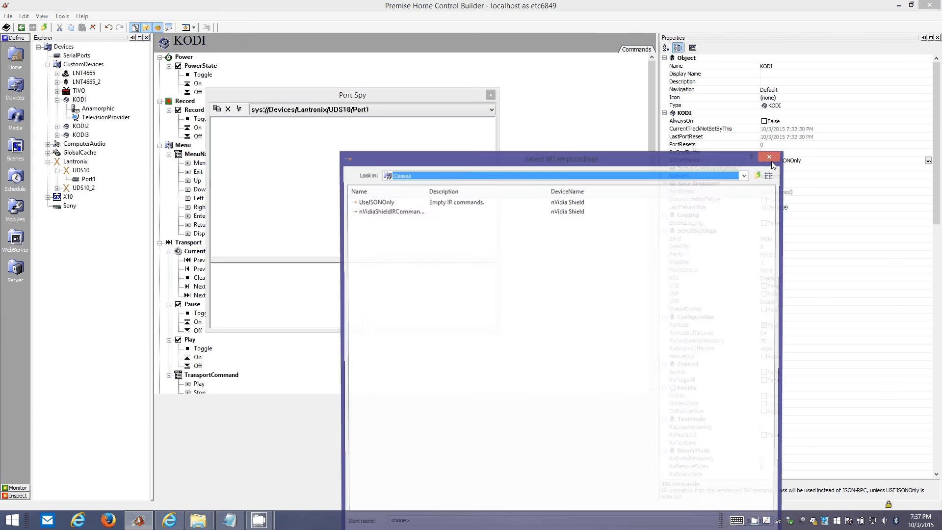
left_click(375, 202)
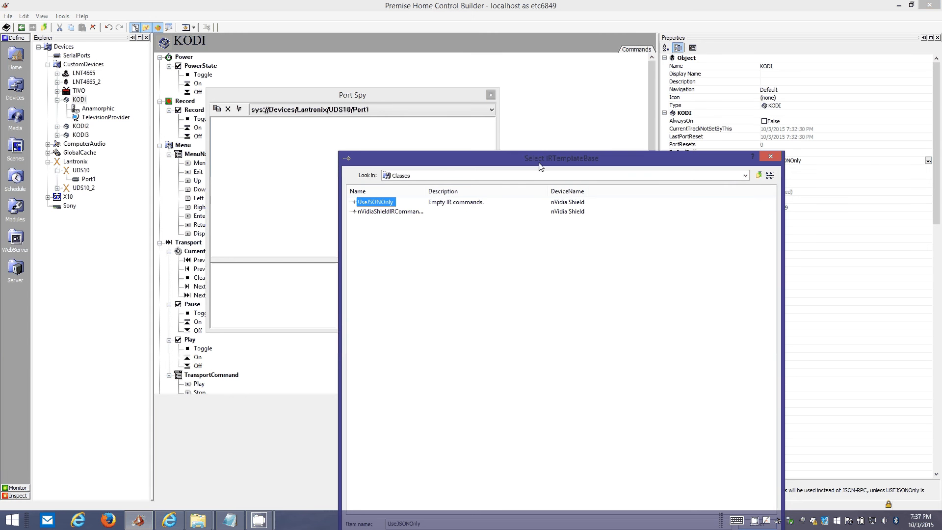
left_click_drag(539, 164, 388, 96)
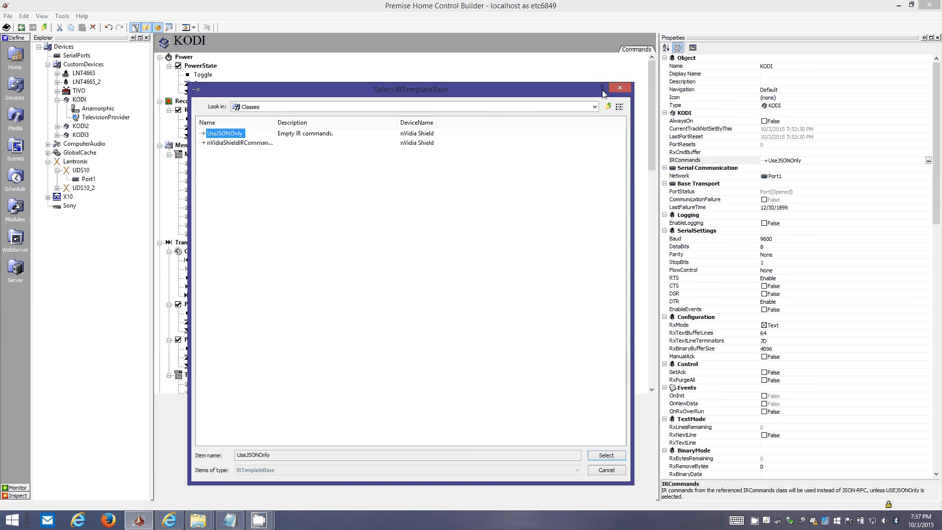
left_click(619, 89)
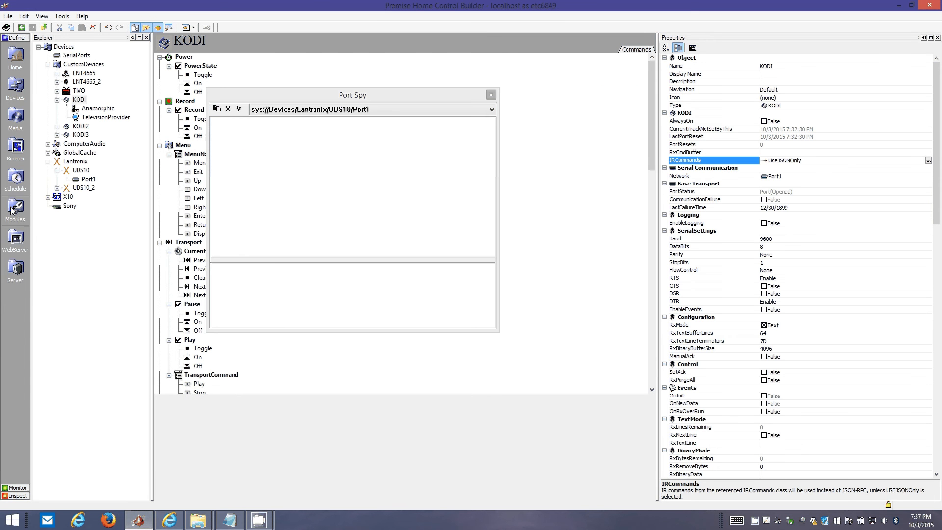
Step: Set the KODI device's IRCommands property to nVidiaShieldIRCommands
double_click(808, 161)
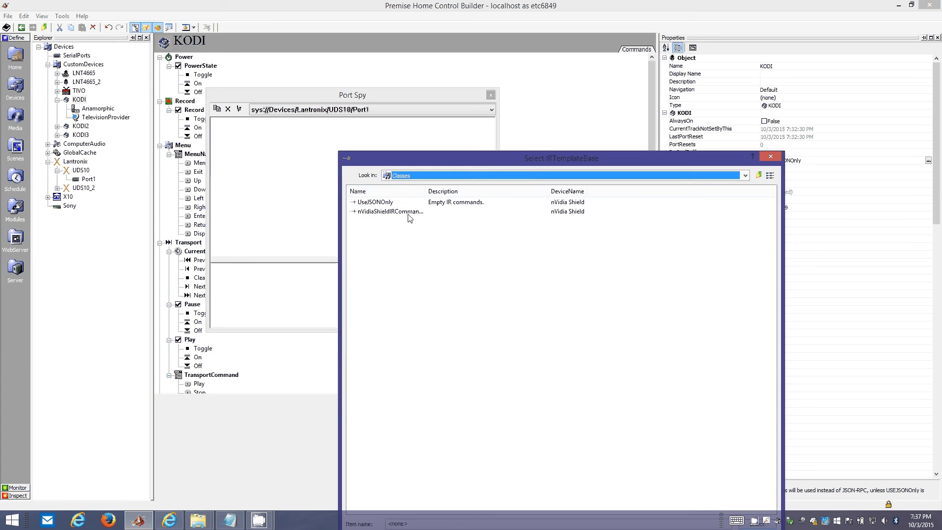
left_click(401, 216)
left_click_drag(425, 192, 480, 193)
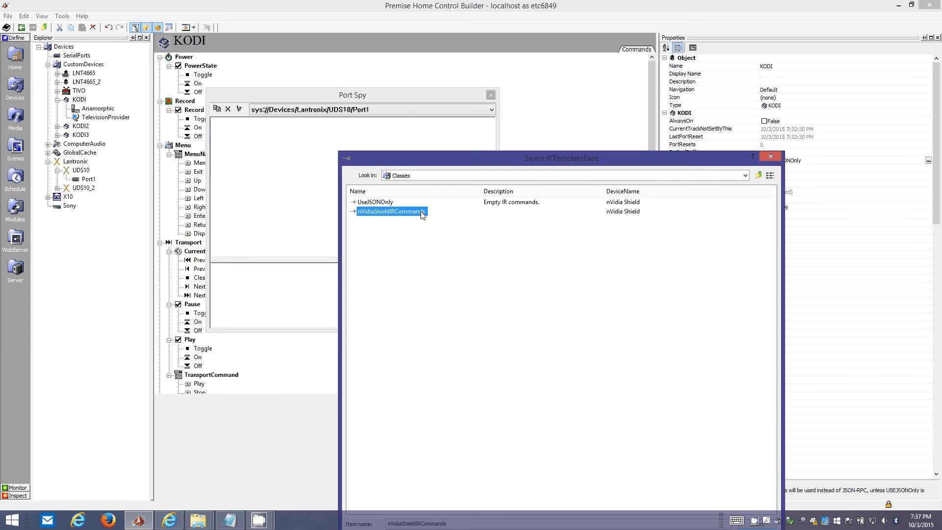
double_click(394, 211)
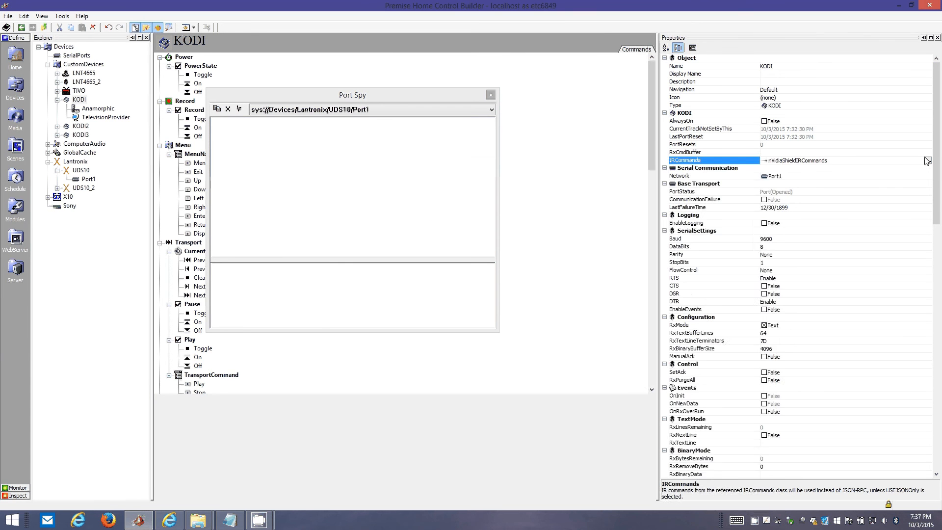
Step: Set the KODI device's infrared Transmitter to output IO1 of GCMultiIO on the GlobalCache GC100
left_click_drag(933, 160, 939, 413)
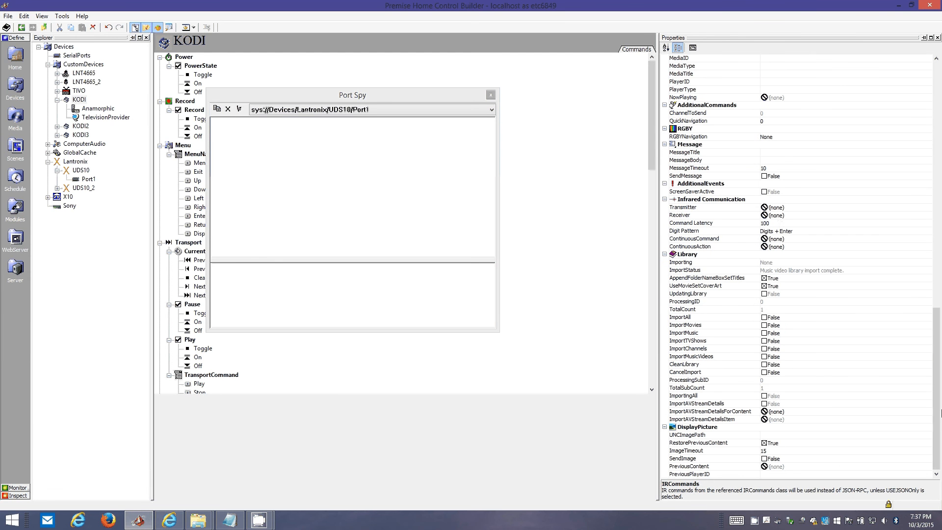
left_click(779, 208)
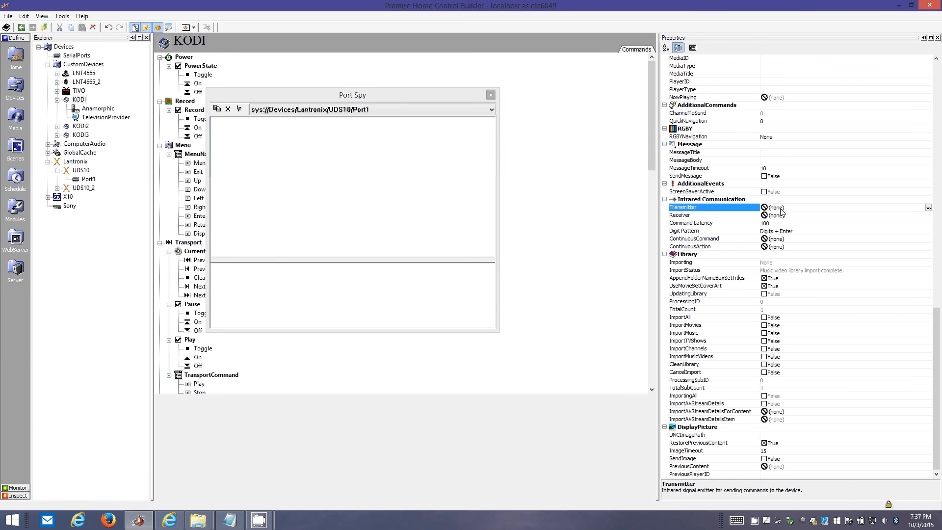
double_click(781, 210)
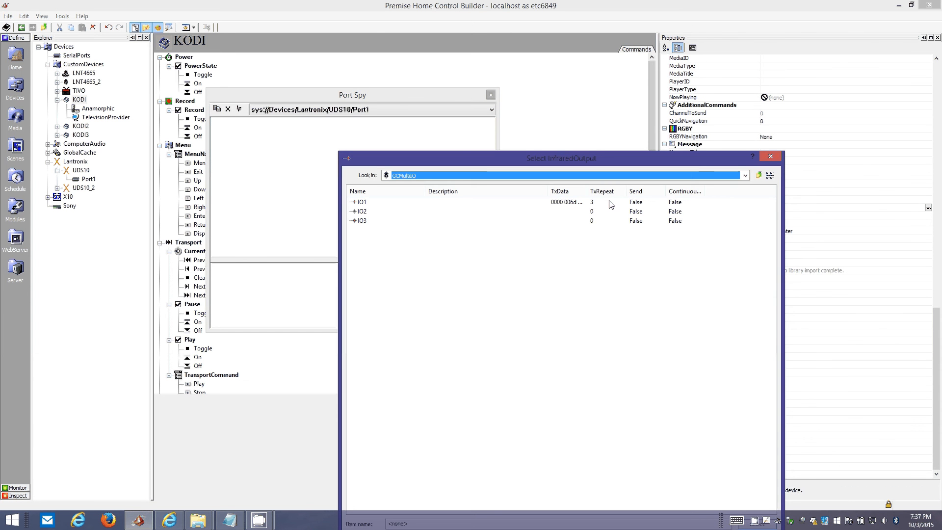
left_click(415, 177)
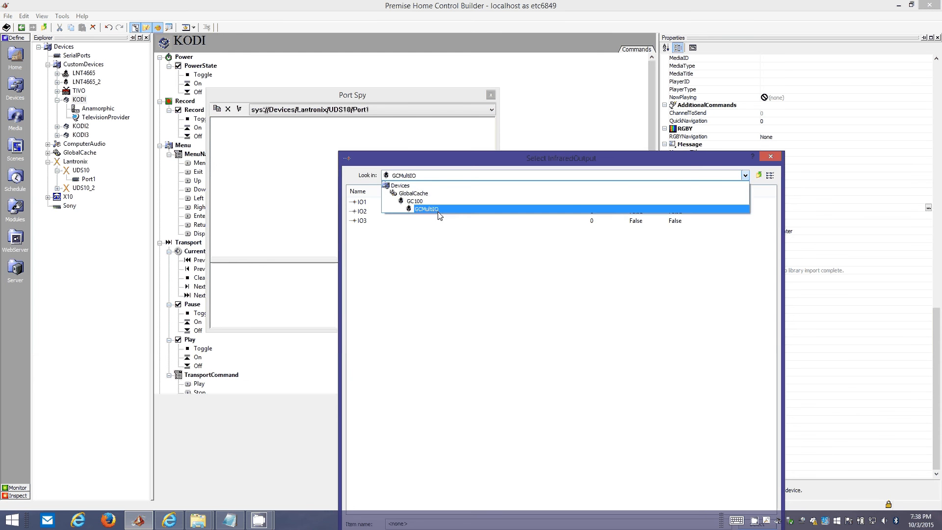
left_click(359, 206)
left_click(360, 205)
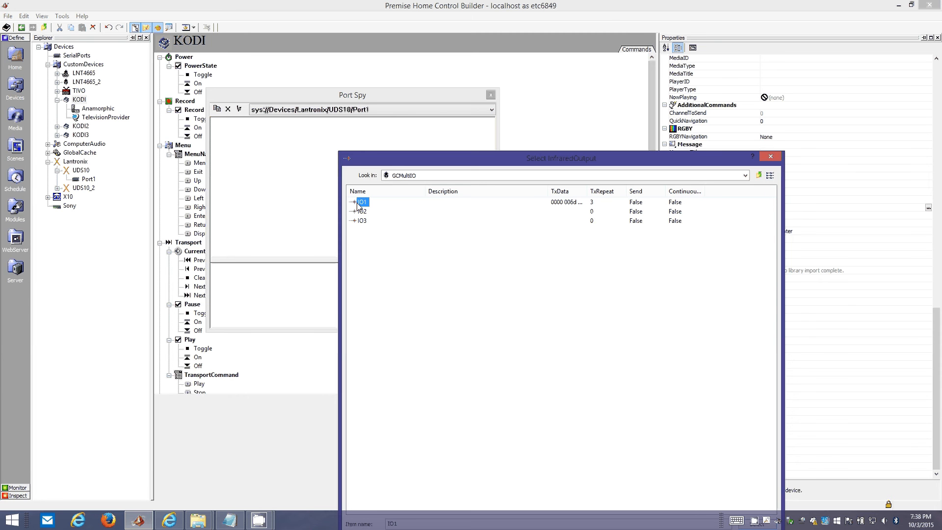
double_click(360, 206)
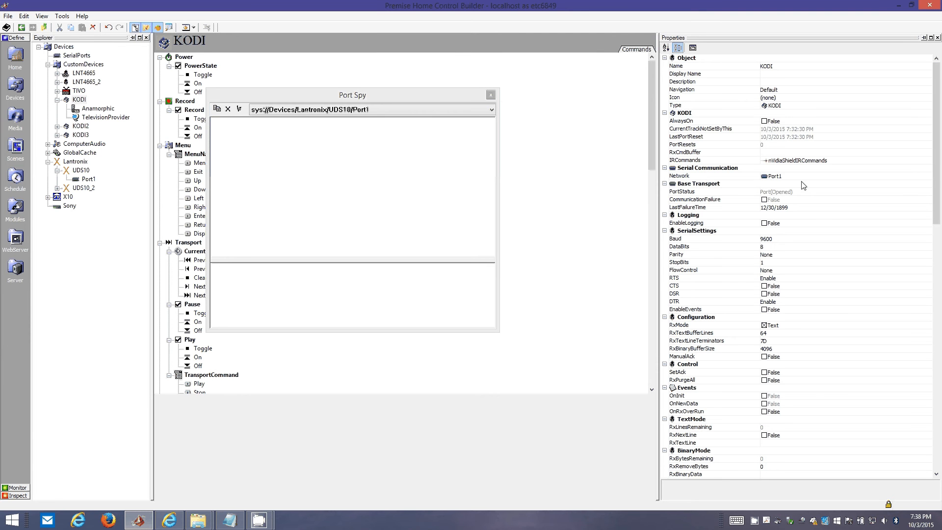
left_click(796, 167)
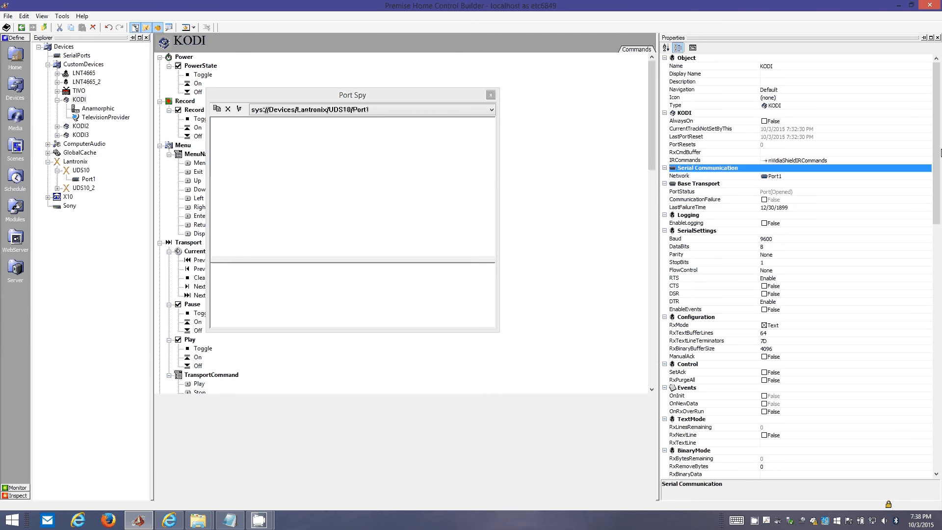
scroll(932, 147, "down", 3)
scroll(932, 147, "up", 3)
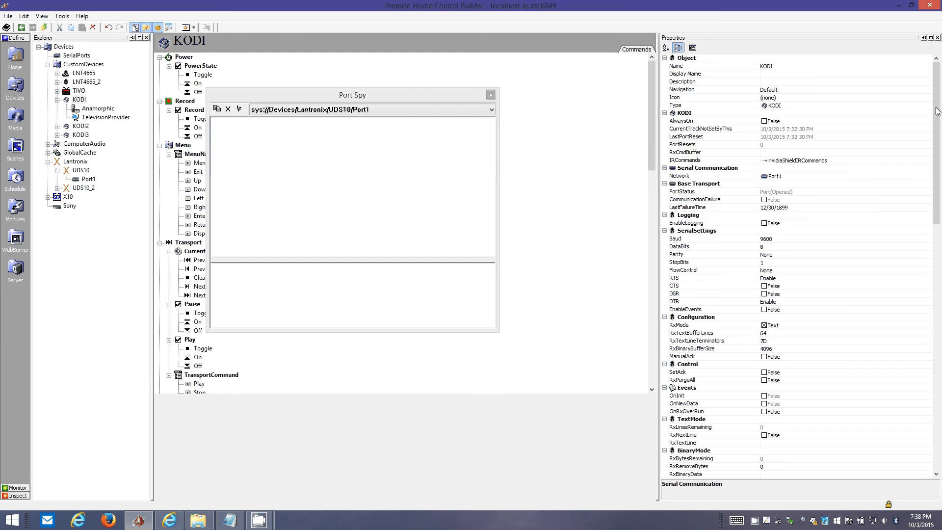
Step: Set the KODI device's IRCommands property to UseJSONOnly
left_click(795, 153)
left_click(767, 114)
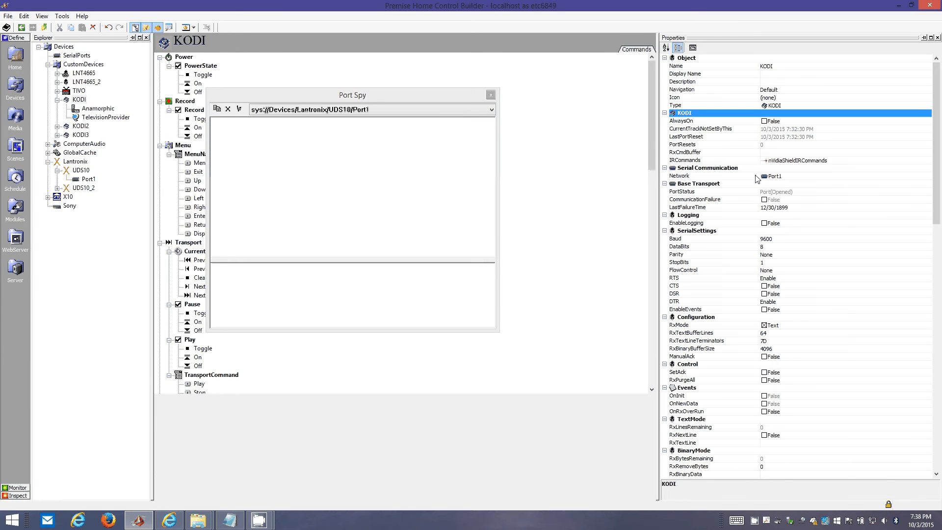
left_click(753, 161)
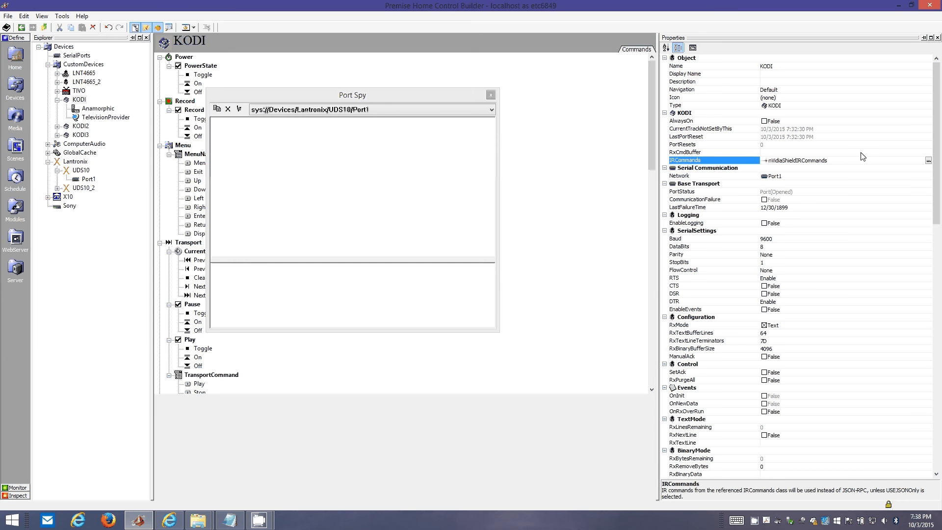
double_click(820, 162)
left_click(369, 203)
double_click(369, 204)
Step: Review the full names of the IR templates available for the IRCommands property without choosing one
double_click(806, 162)
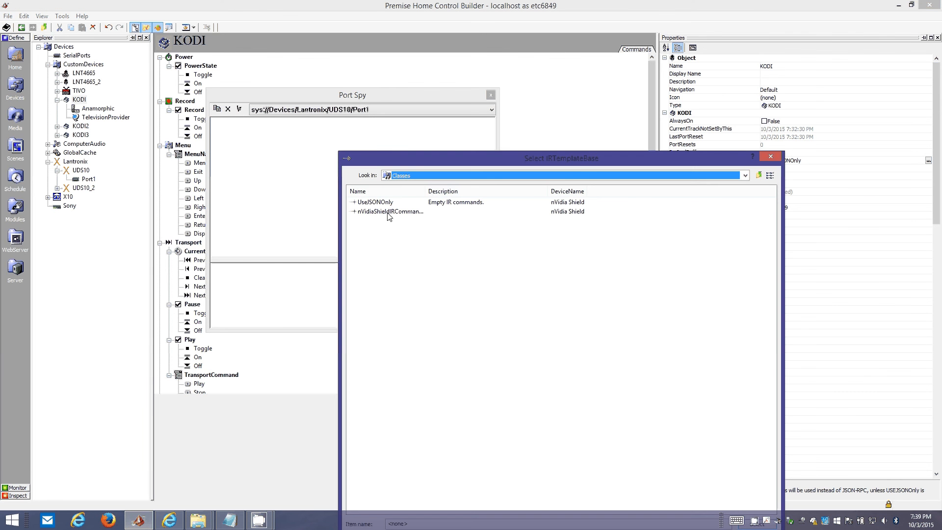
double_click(425, 191)
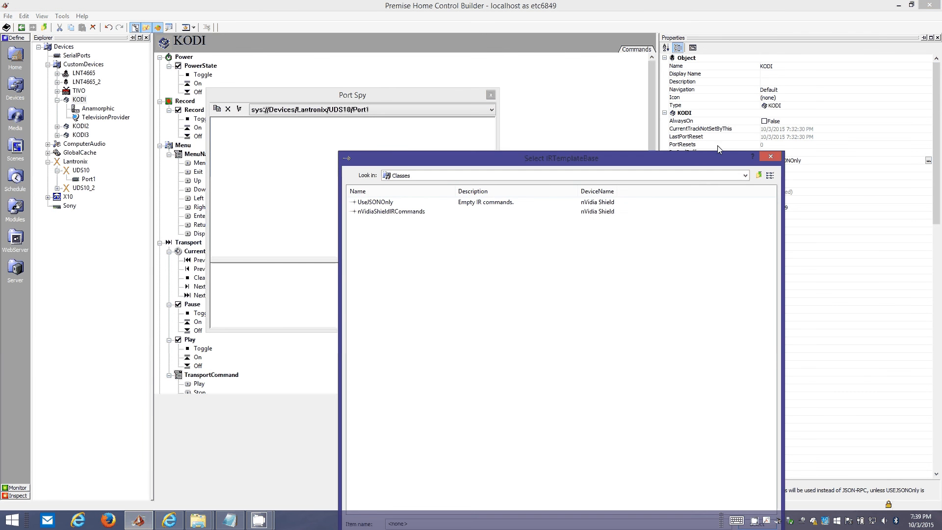
left_click(770, 156)
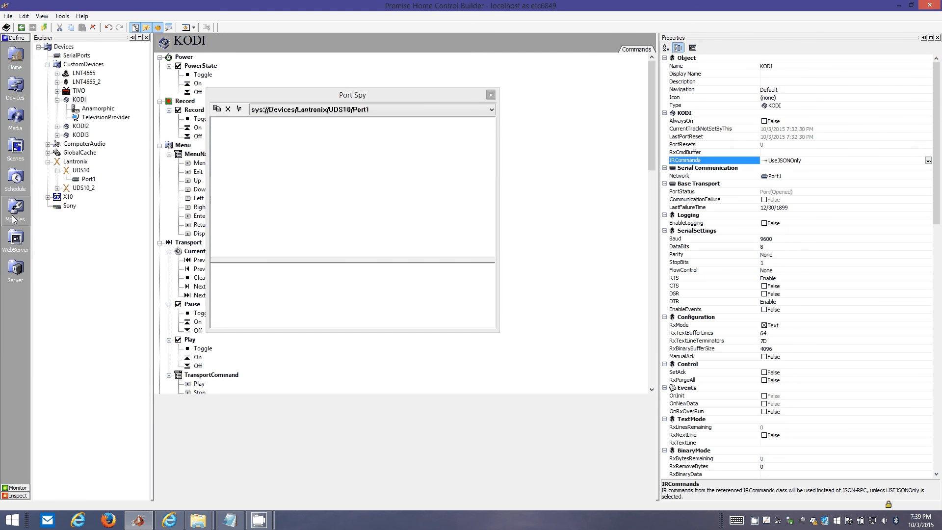
Step: Duplicate the nVidiaShieldIRCommands class within the Classes of the KODI module
left_click(15, 209)
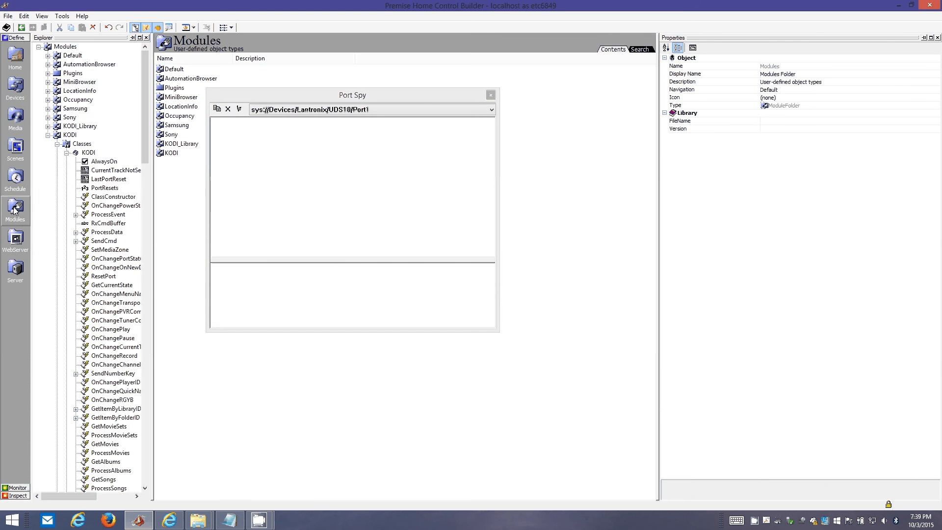
left_click(65, 136)
left_click(68, 144)
left_click(66, 153)
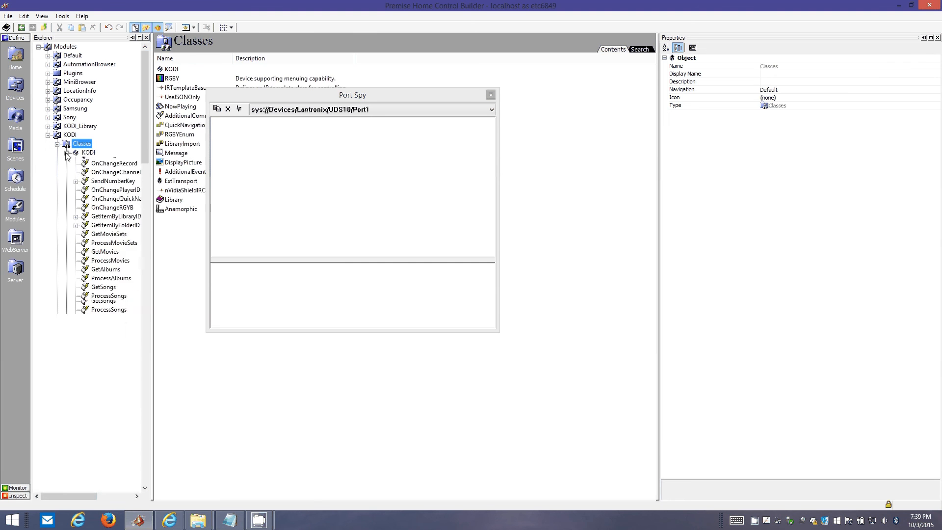
right_click(97, 269)
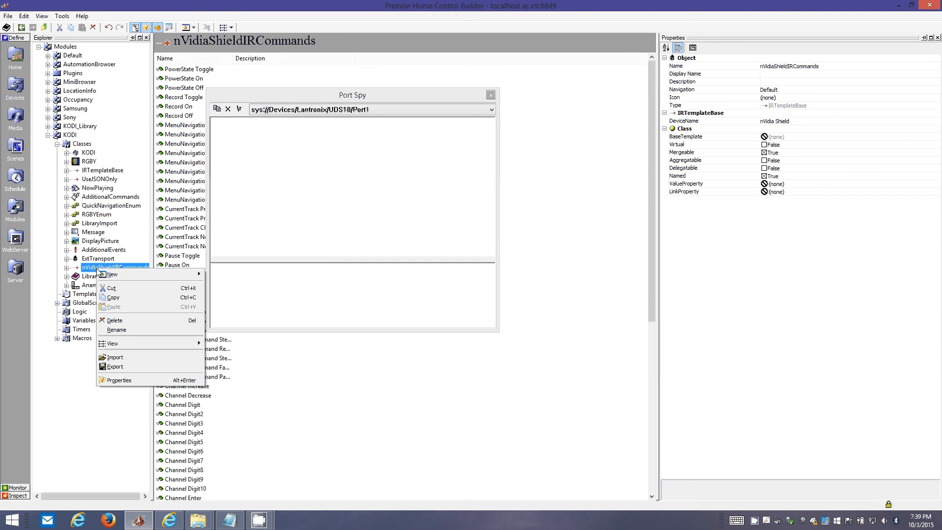
left_click(126, 298)
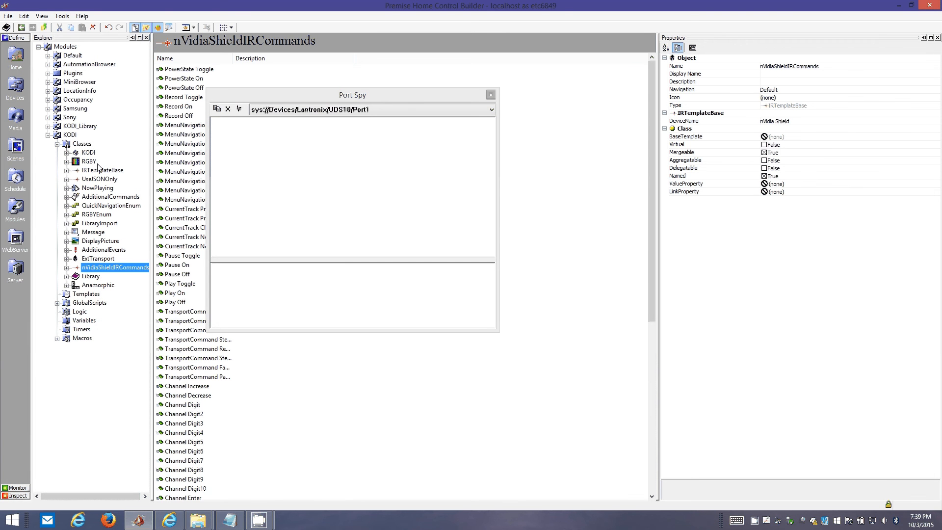
right_click(80, 144)
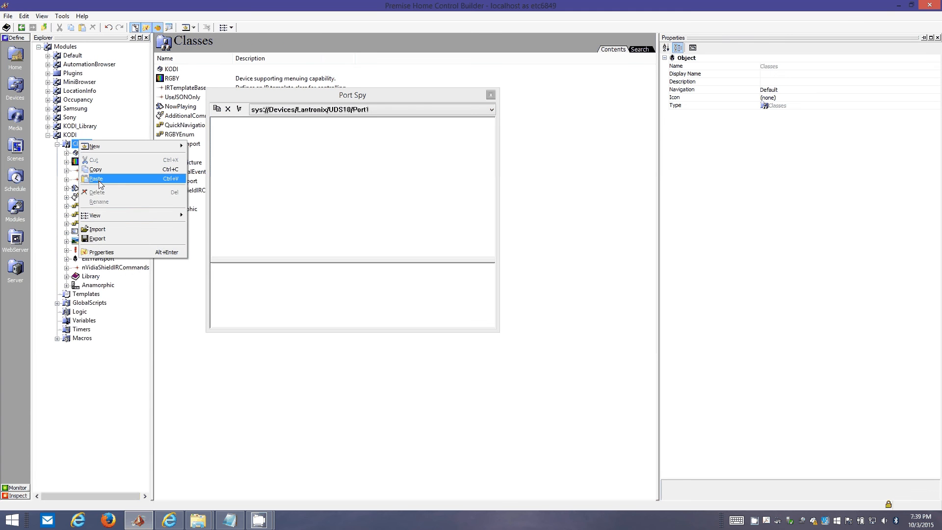
left_click(98, 179)
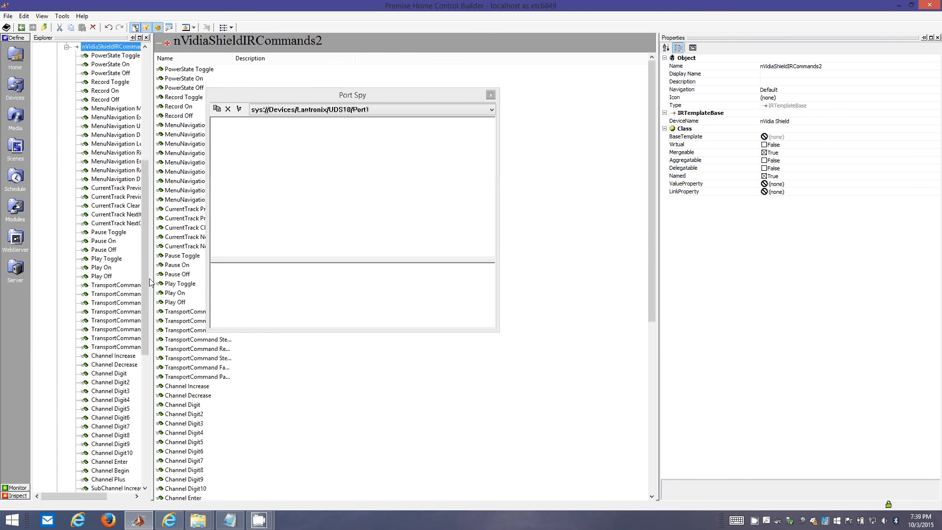
Step: Widen the object tree and inspect the IRData of the PowerState On command in the copied IR template
left_click_drag(149, 282, 227, 267)
scroll(147, 84, "up", 2)
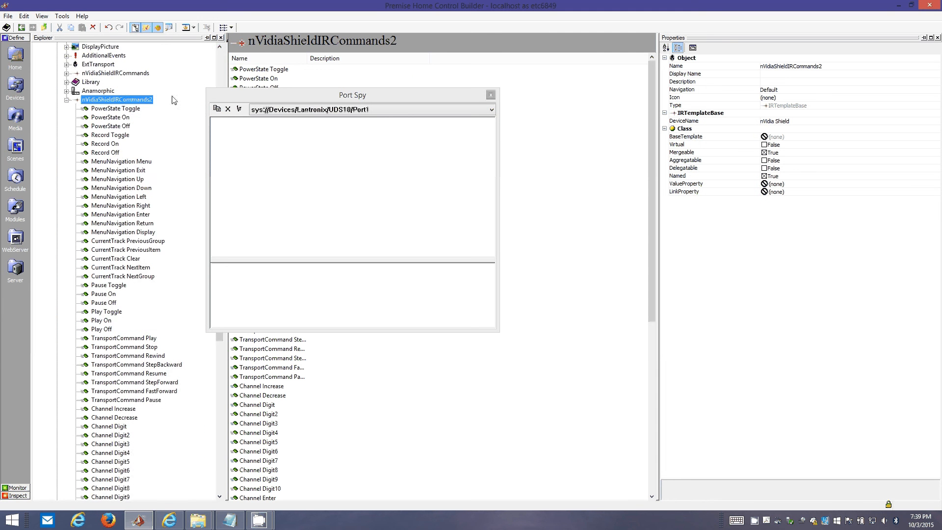
scroll(172, 100, "up", 2)
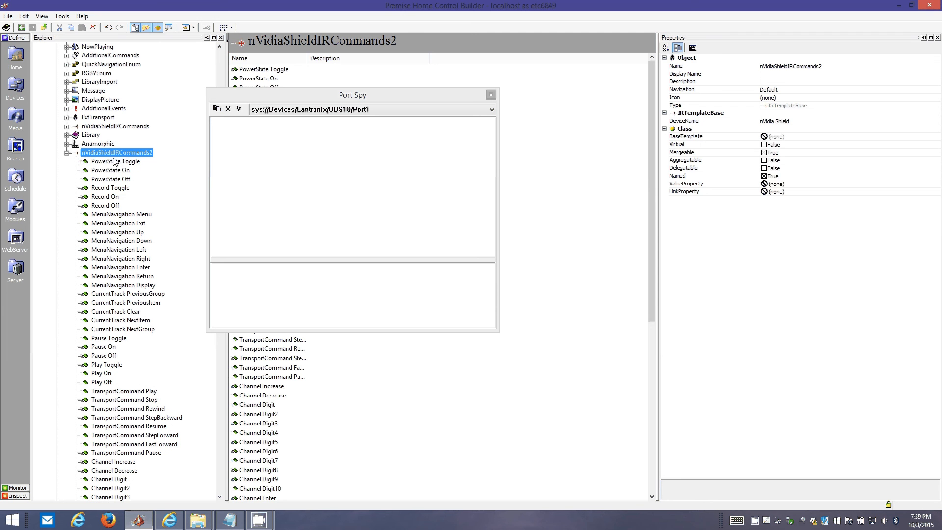
left_click(109, 171)
left_click(813, 182)
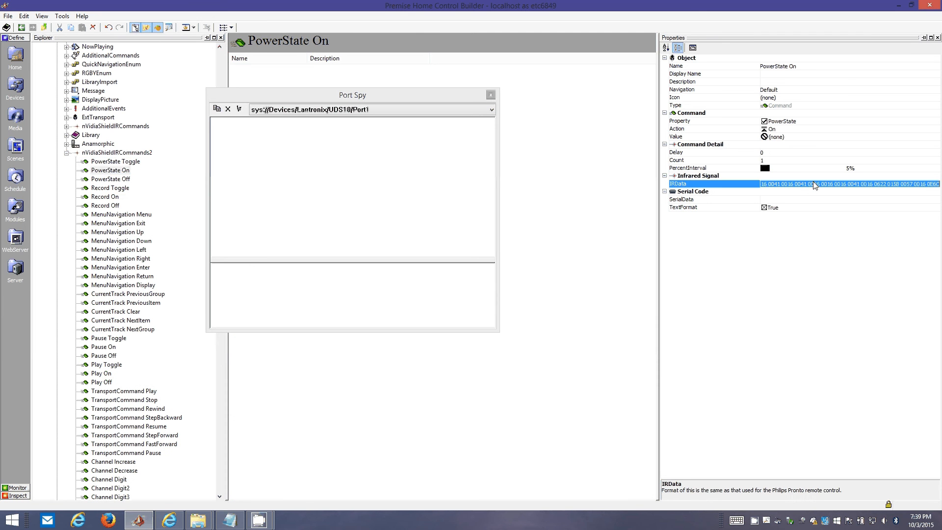
left_click(767, 176)
left_click(84, 152)
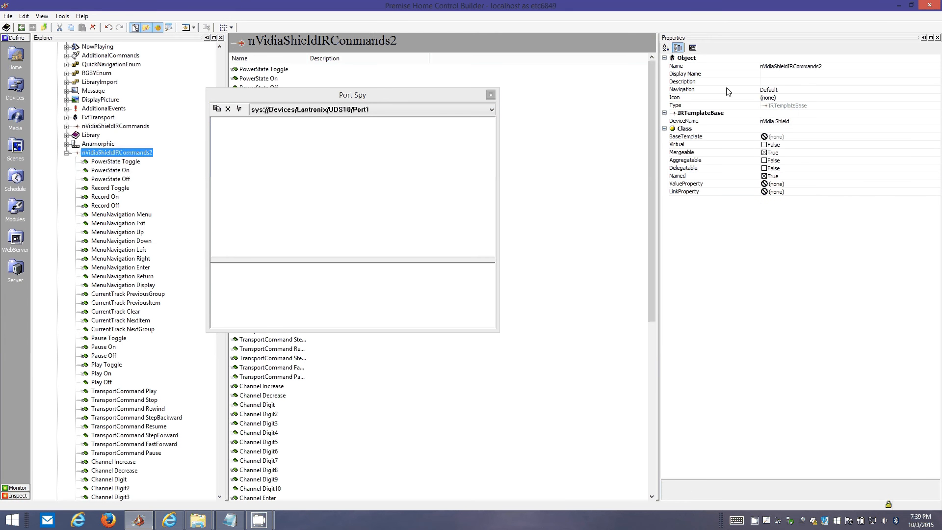
left_click(818, 67)
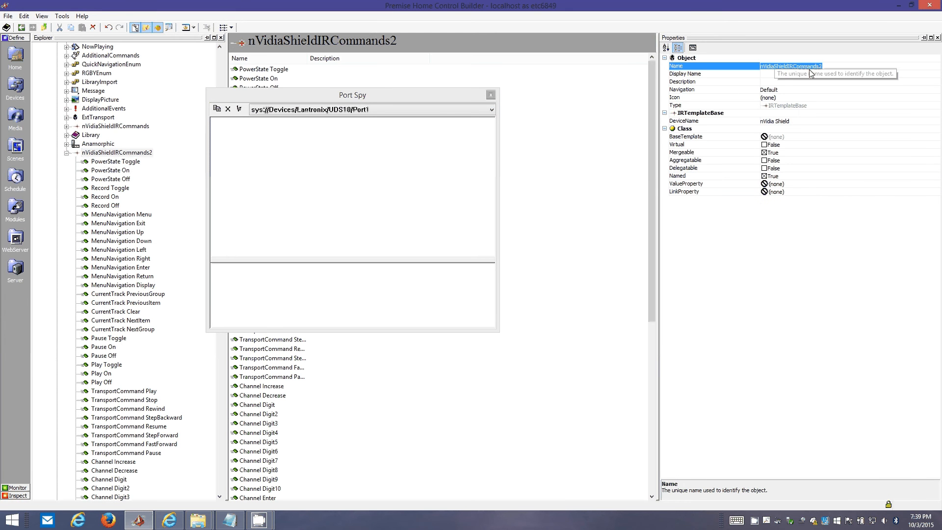
left_click(125, 153)
left_click(126, 153)
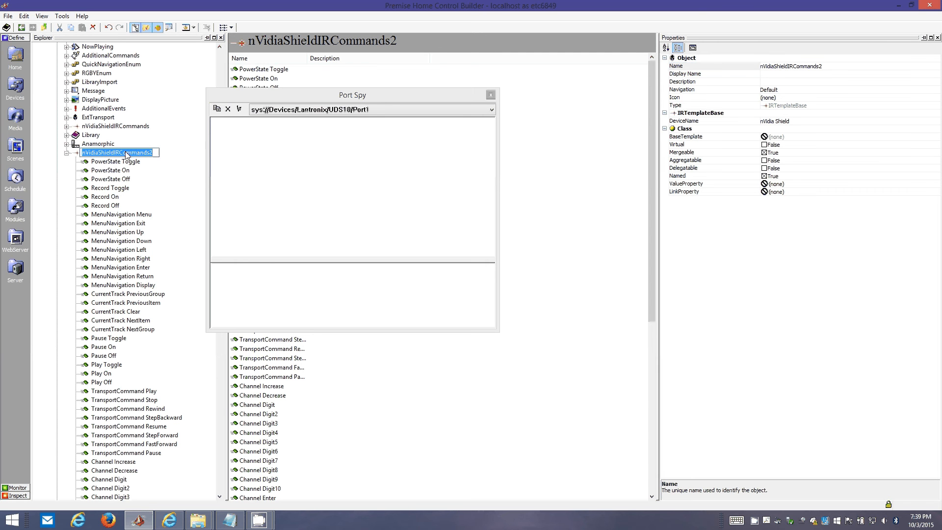
key("Escape")
left_click(66, 153)
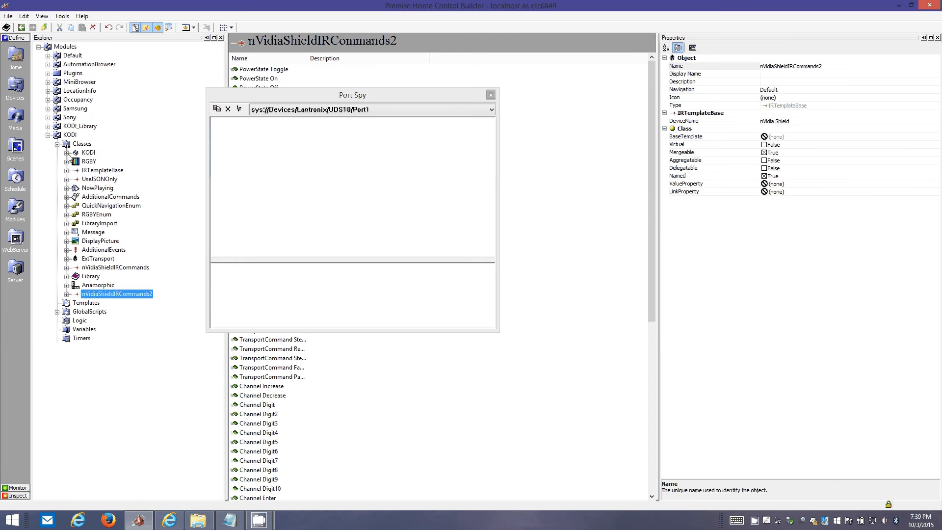
left_click(135, 296)
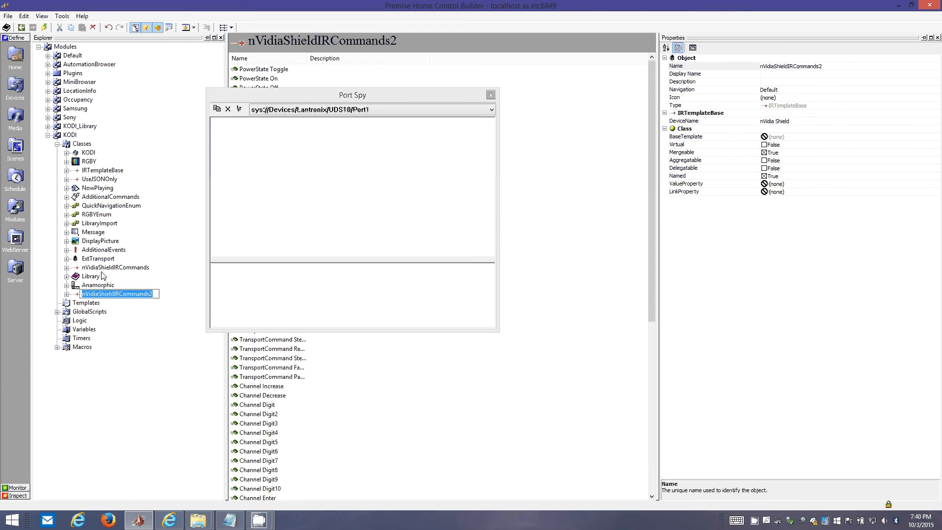
Step: Examine the TransportCommand Play, PowerState and SubChannel digit commands in the nVidiaShieldIRCommands2 template, through to the end of its command list
left_click(66, 294)
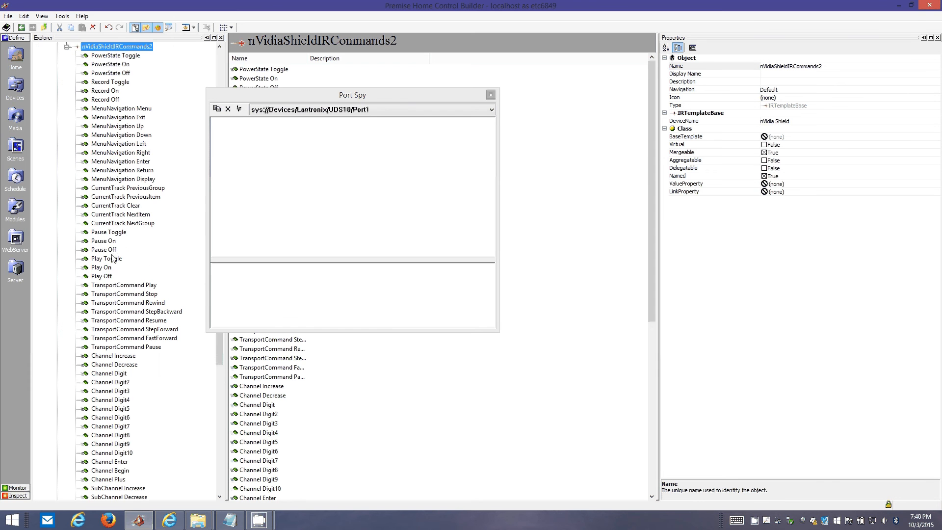
left_click(111, 286)
scroll(107, 146, "up", 1)
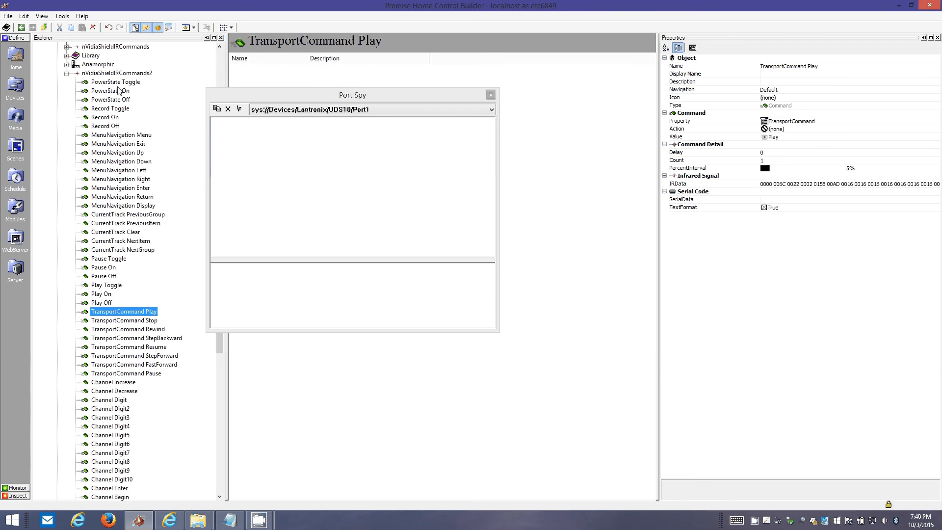
left_click(112, 91)
left_click(111, 100)
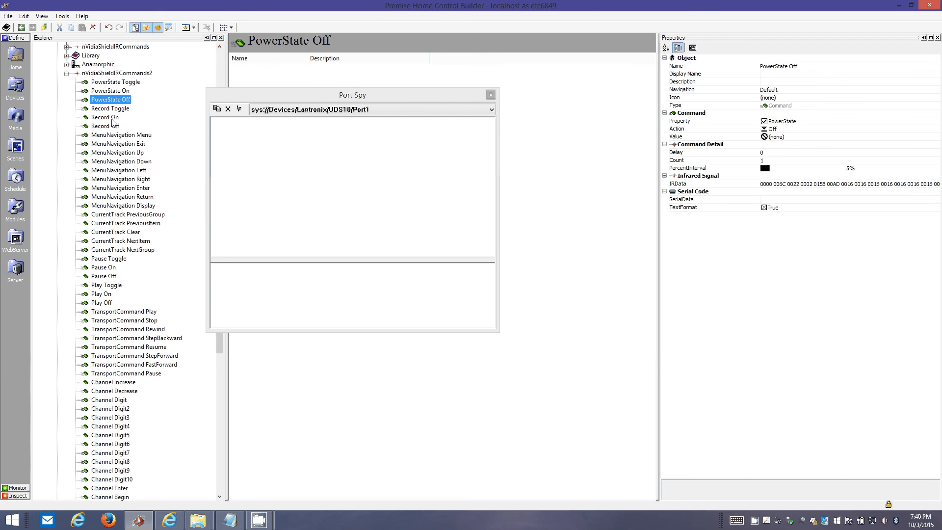
scroll(124, 243, "down", 3)
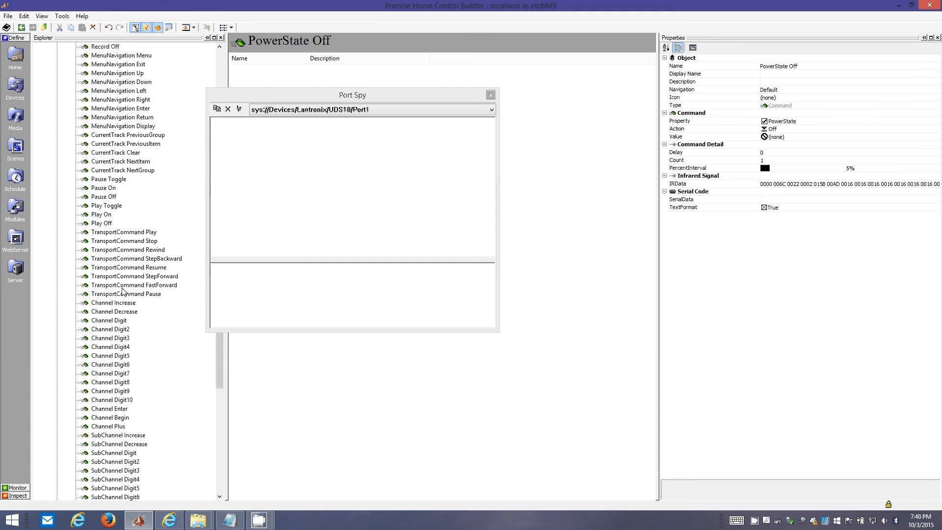
scroll(123, 291, "down", 5)
left_click(125, 329)
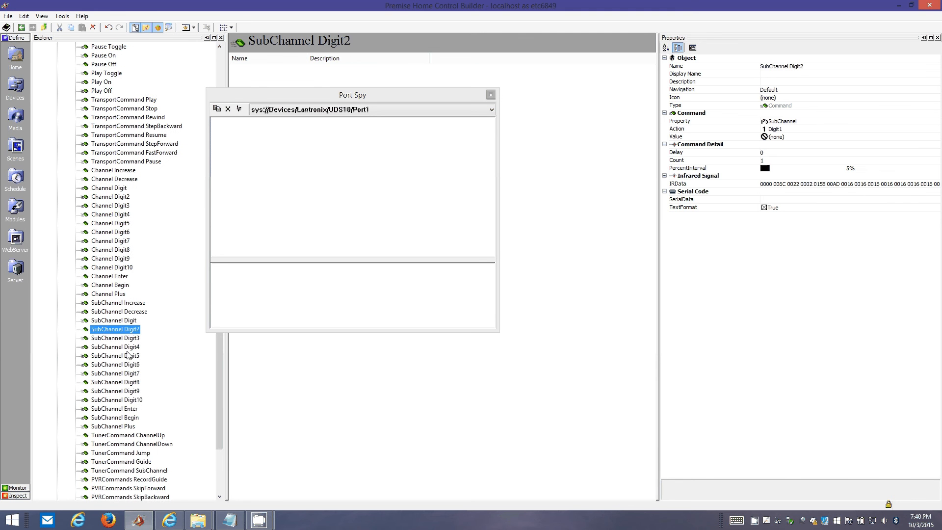
left_click(125, 365)
scroll(125, 364, "down", 3)
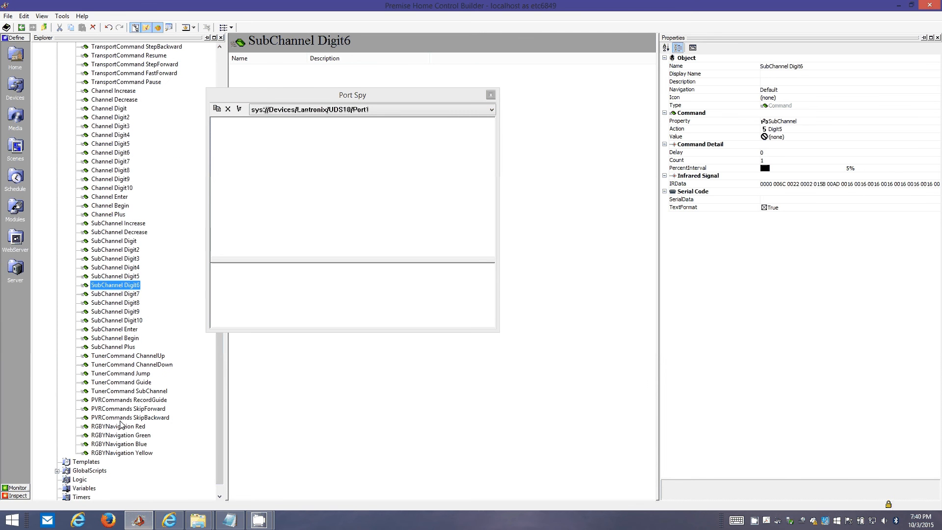
Step: Check the IRData of the Play On and Play Off commands in nVidiaShieldIRCommands2
scroll(120, 378, "up", 9)
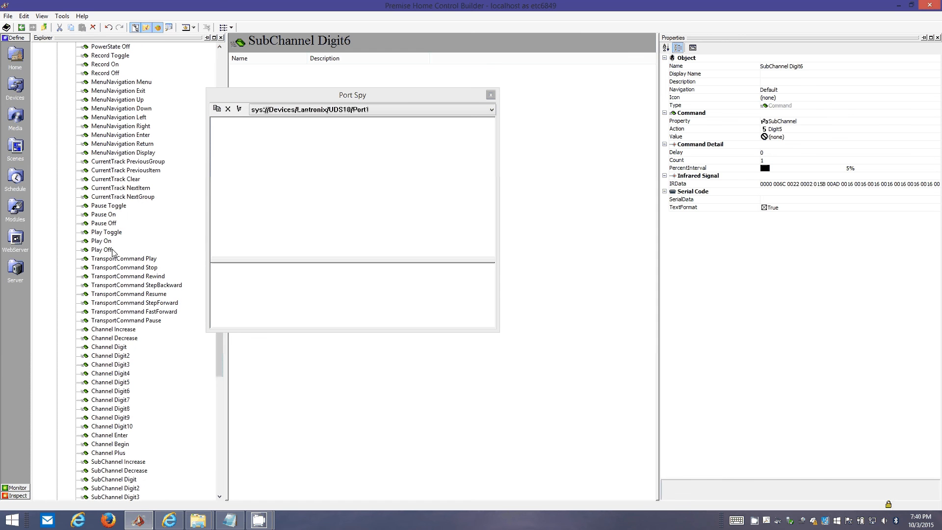
left_click(105, 242)
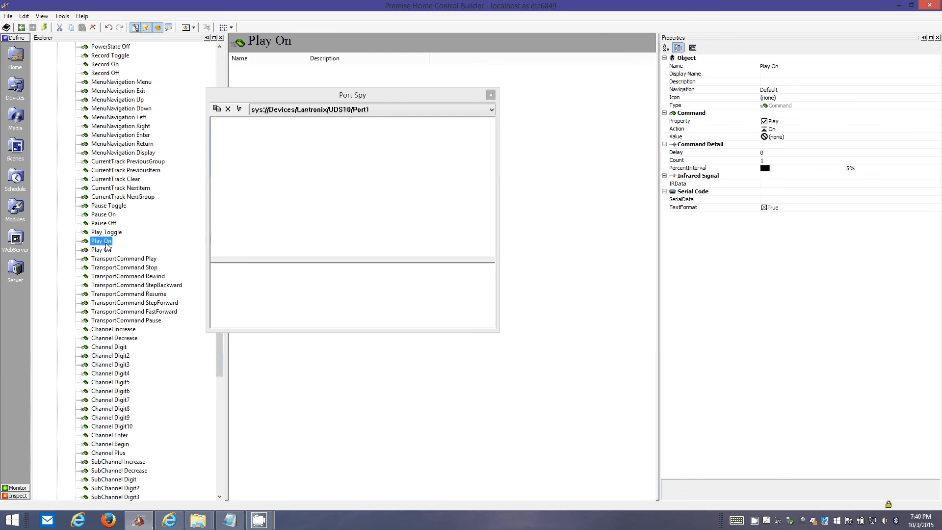
left_click(106, 249)
left_click(104, 241)
Step: Clear the Description of the MenuNavigation Menu command in nVidiaShieldIRCommands2, leaving its IRData empty
scroll(147, 174, "up", 5)
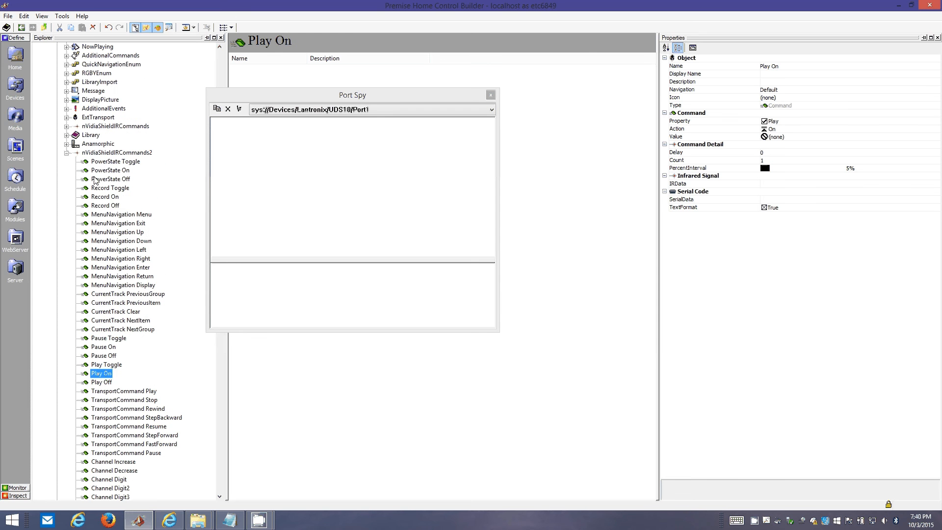
left_click(109, 216)
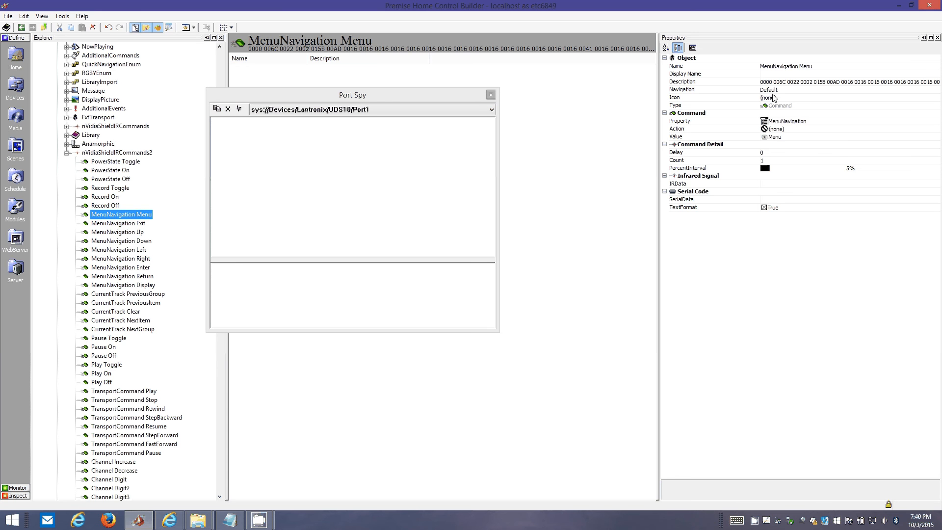
left_click(777, 191)
key("Up")
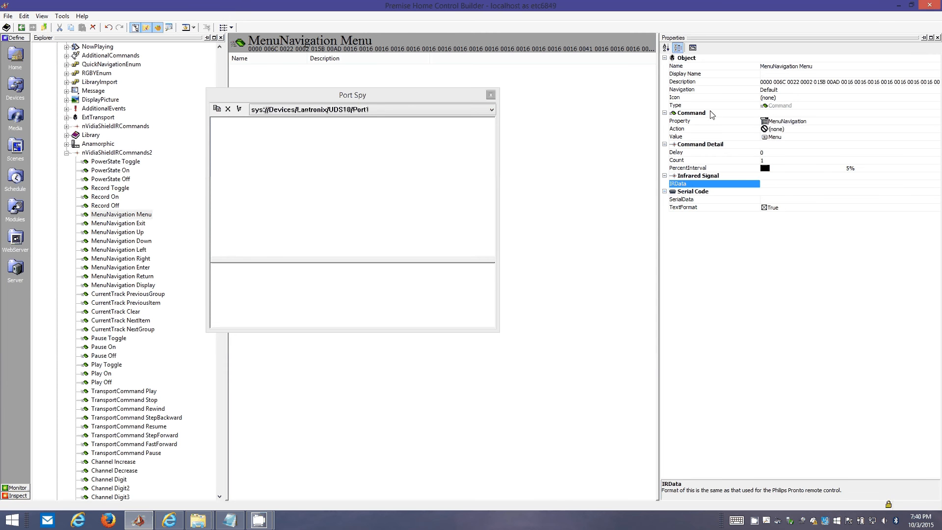
left_click(786, 82)
key("Delete")
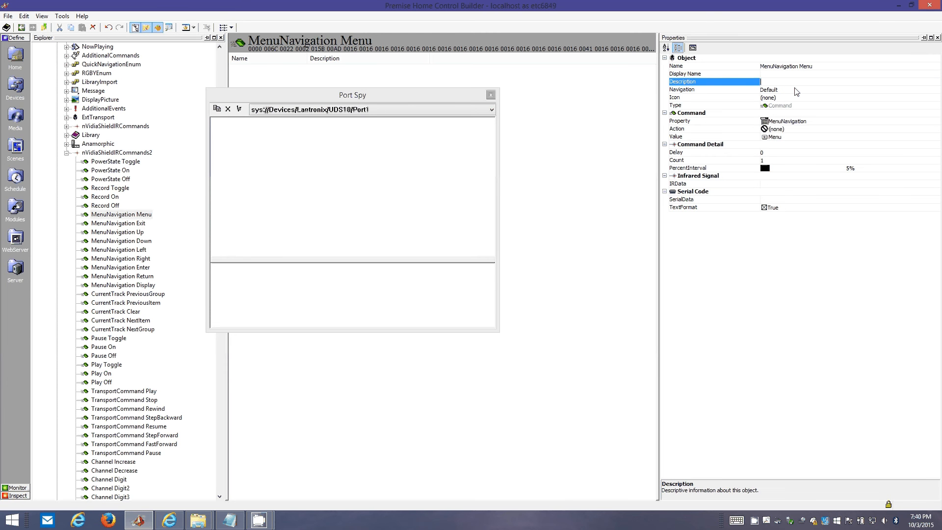
key("Up")
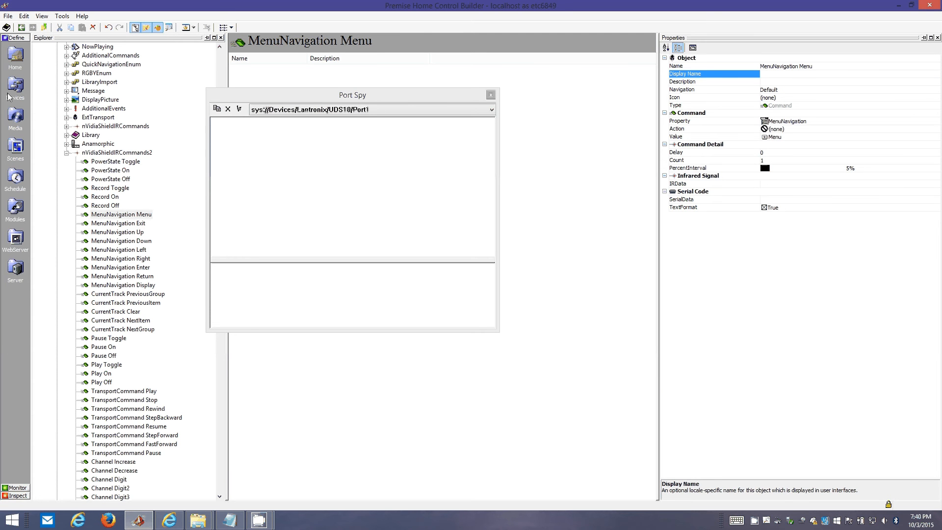
Step: Compare the IRData of the MenuNavigation Exit and MenuNavigation Menu commands
left_click(108, 226)
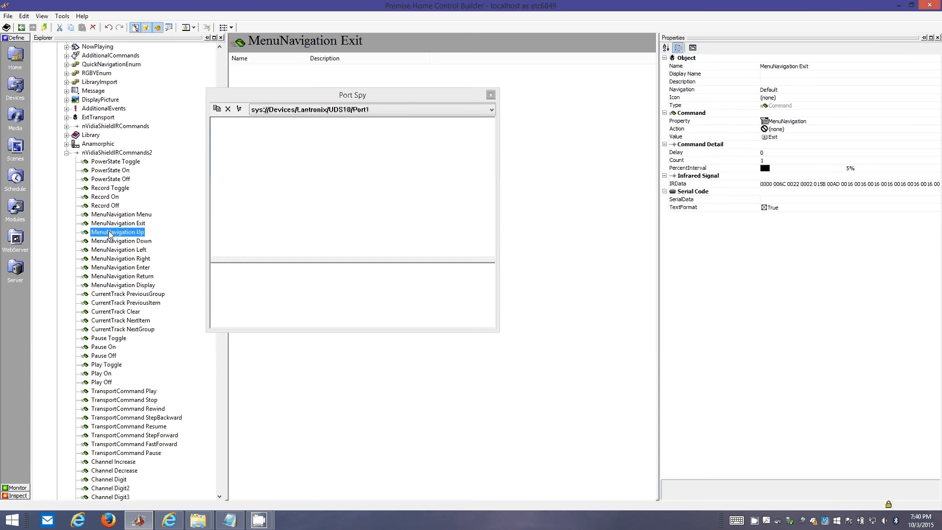
left_click(115, 217)
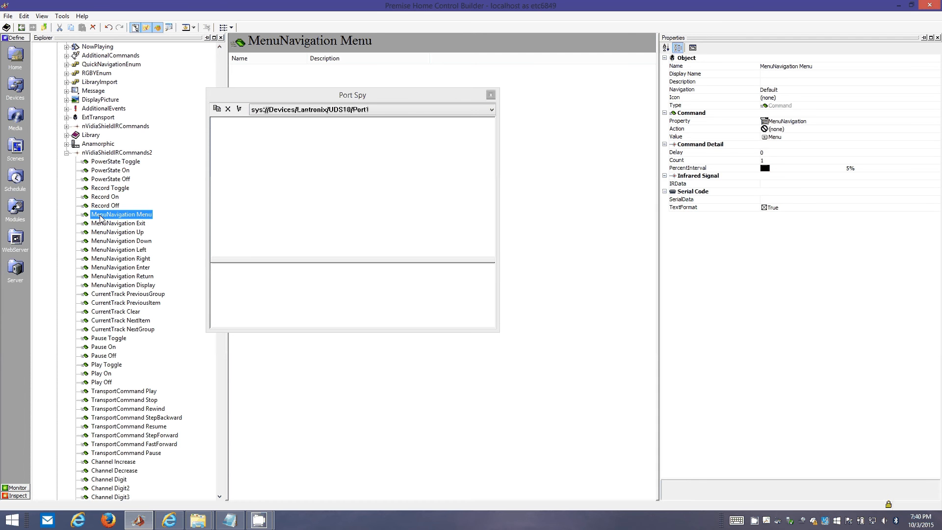
left_click(114, 224)
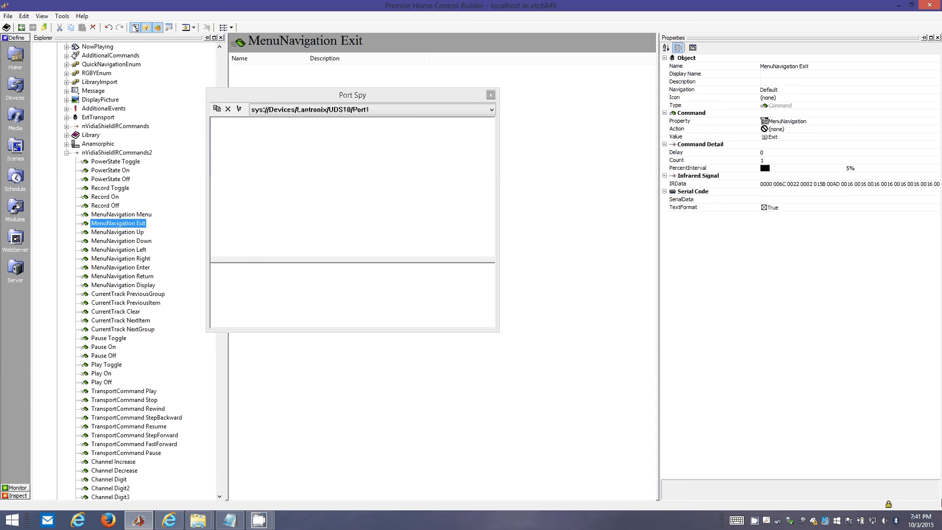
Step: Check the end of the IRData string and the Serial Code section of the MenuNavigation Exit command
left_click(815, 185)
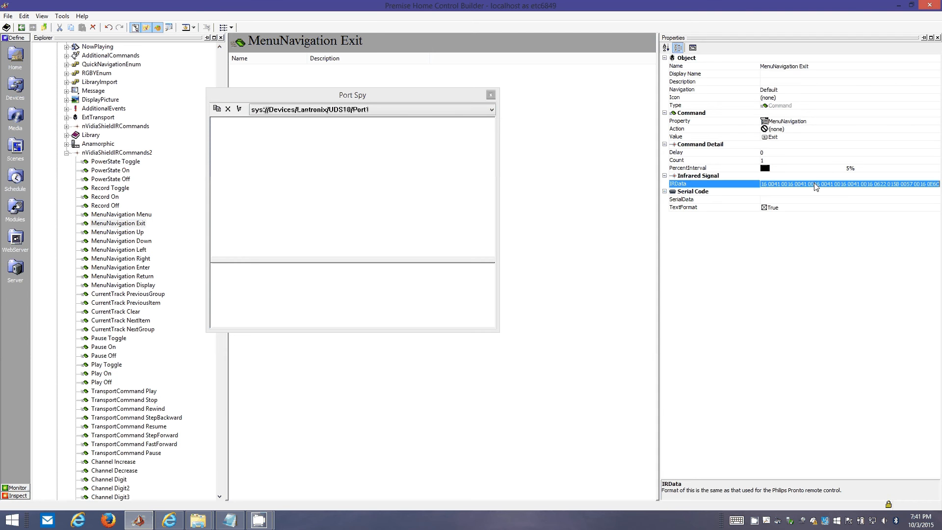
left_click(793, 192)
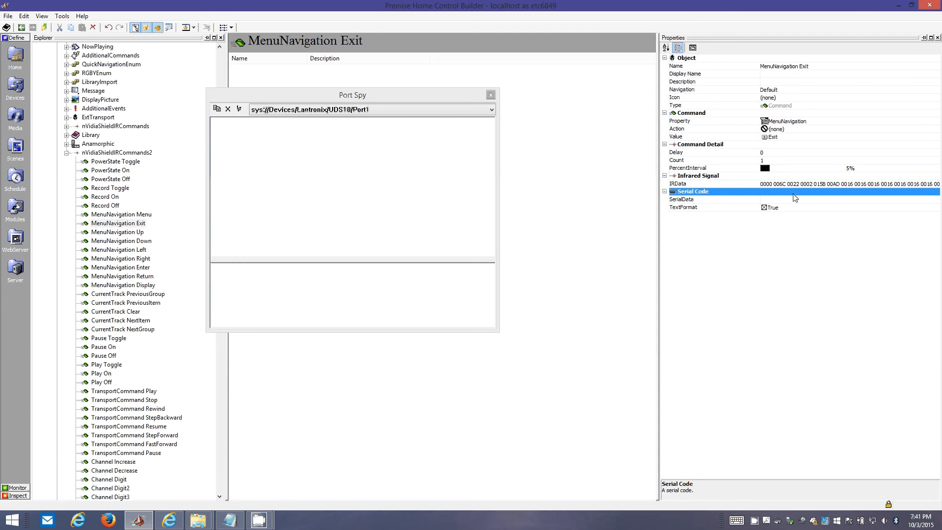
left_click(118, 224)
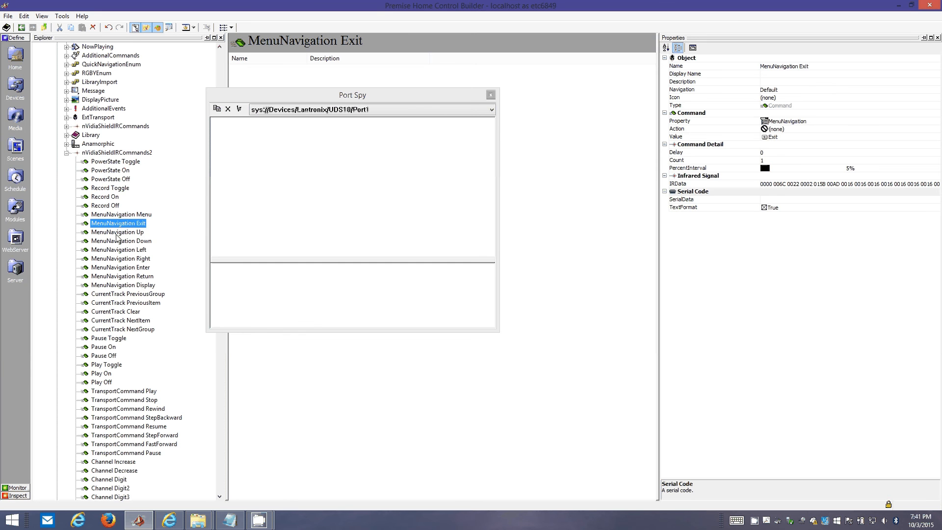
Step: Open the properties of the KODI device under CustomDevices and check its IRCommands setting
left_click(15, 87)
left_click(79, 90)
left_click(85, 100)
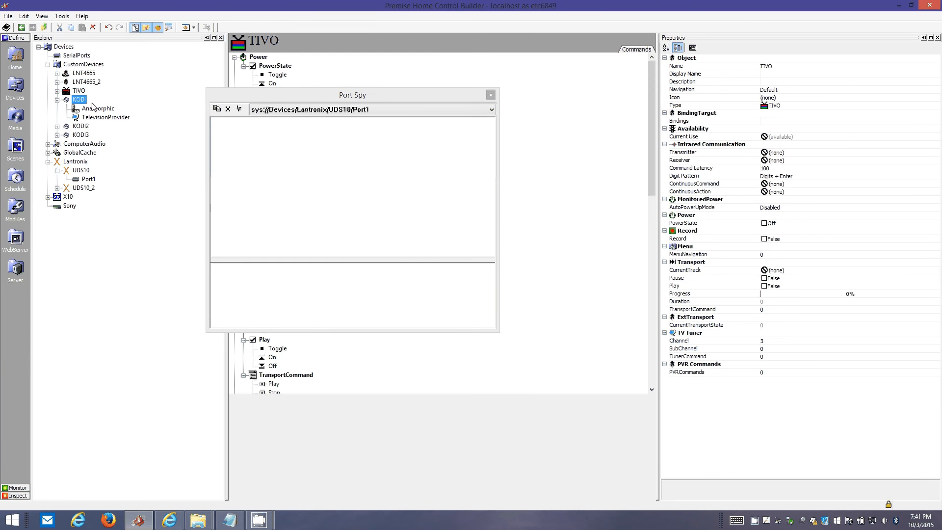
left_click(783, 162)
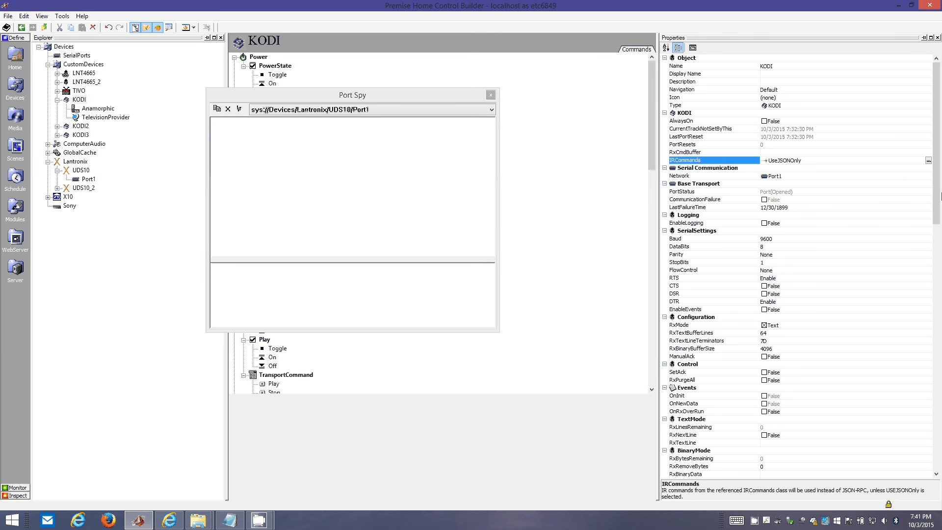
Step: Examine the KODI device's DisplayPicture properties: UNCImagePath, RestorePreviousContent, ImageTimeout, SendImage, PreviousContent and PreviousPlayerID
left_click_drag(941, 196, 939, 443)
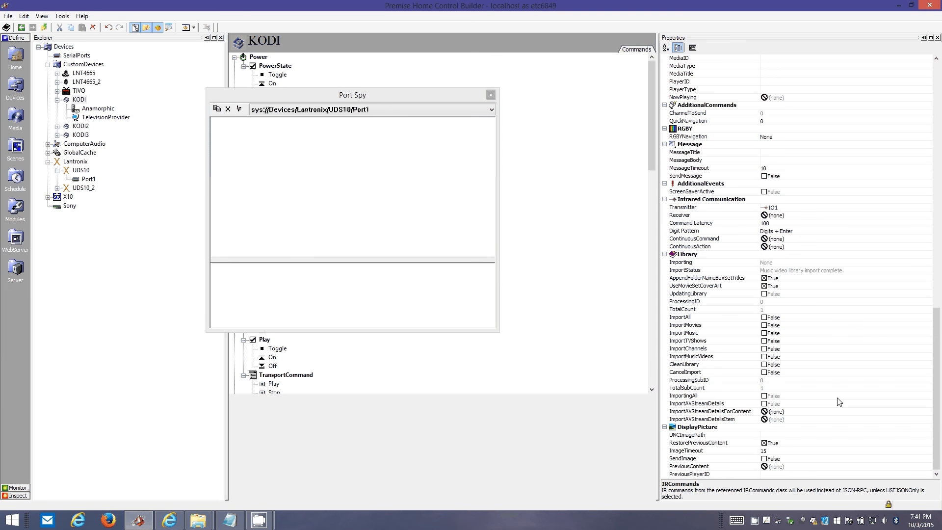
left_click(770, 428)
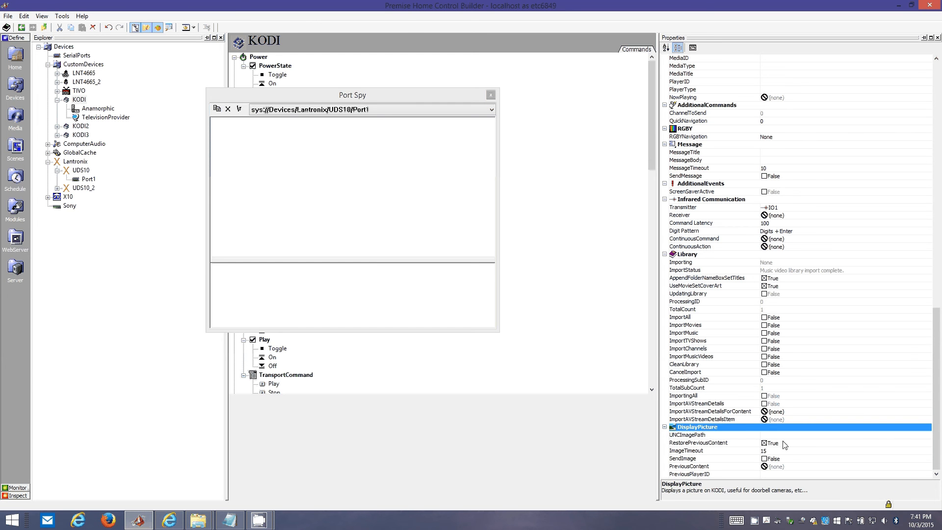
key("Down")
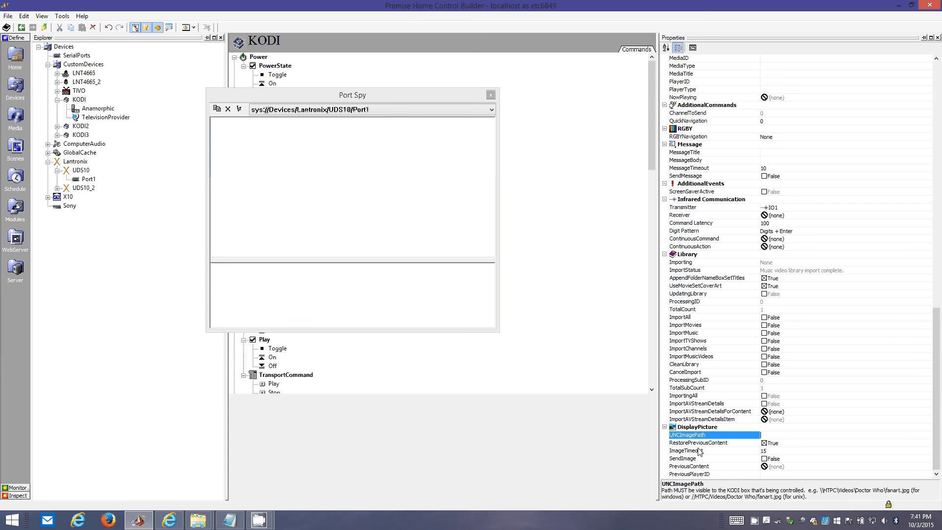
key("Down")
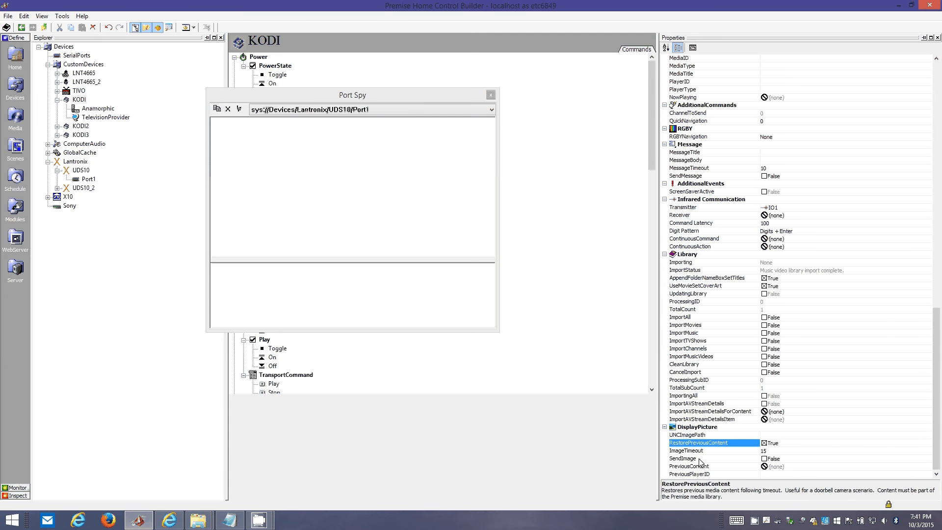
key("Down")
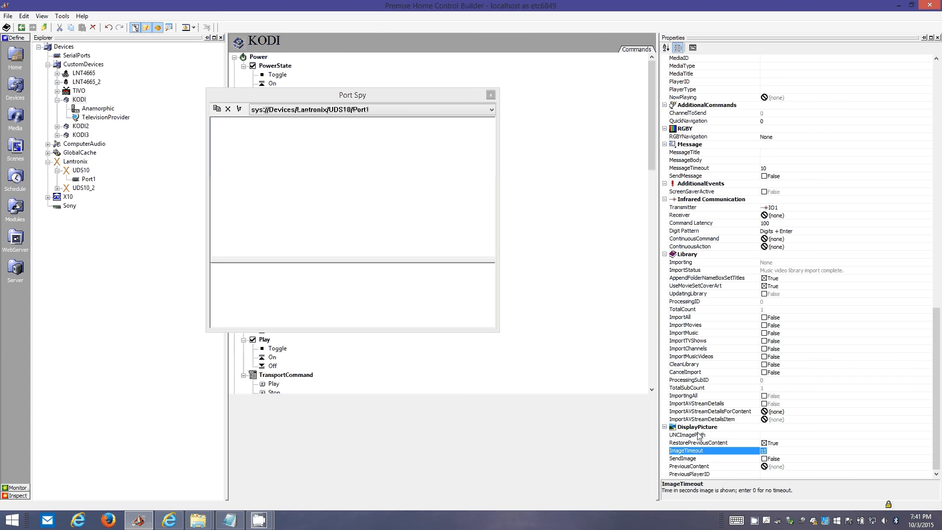
left_click(697, 428)
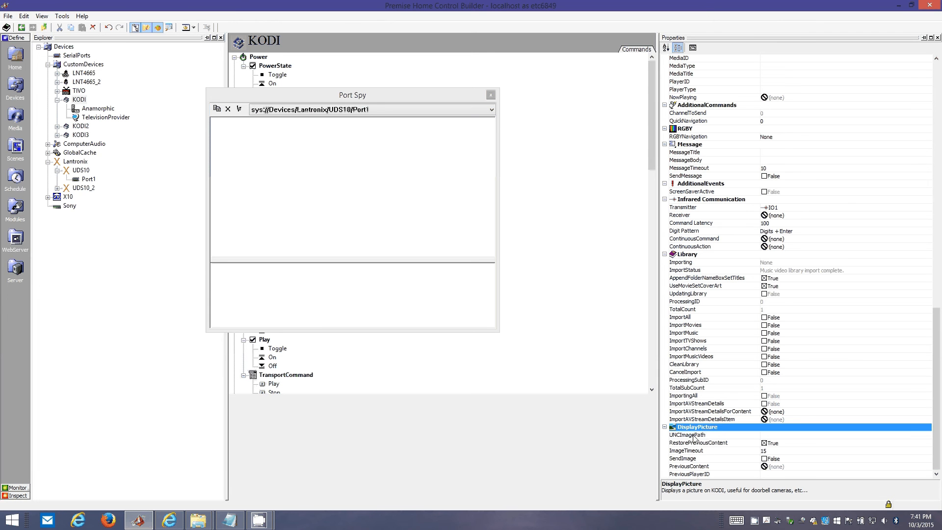
left_click(693, 435)
left_click(693, 442)
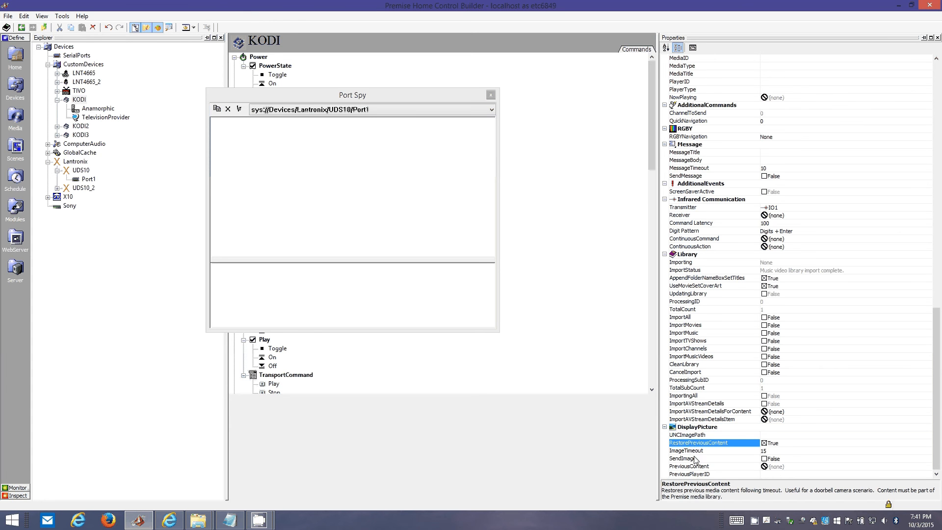
left_click(691, 451)
left_click(693, 460)
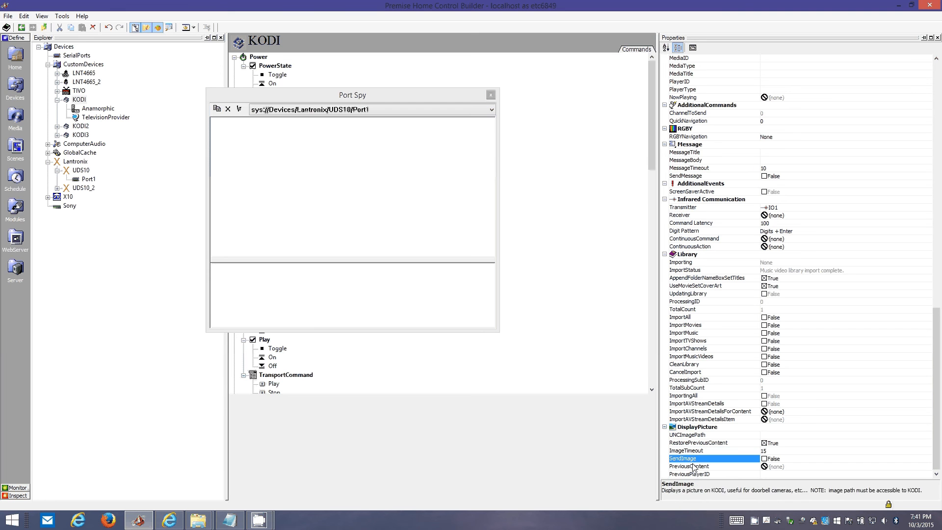
left_click(693, 468)
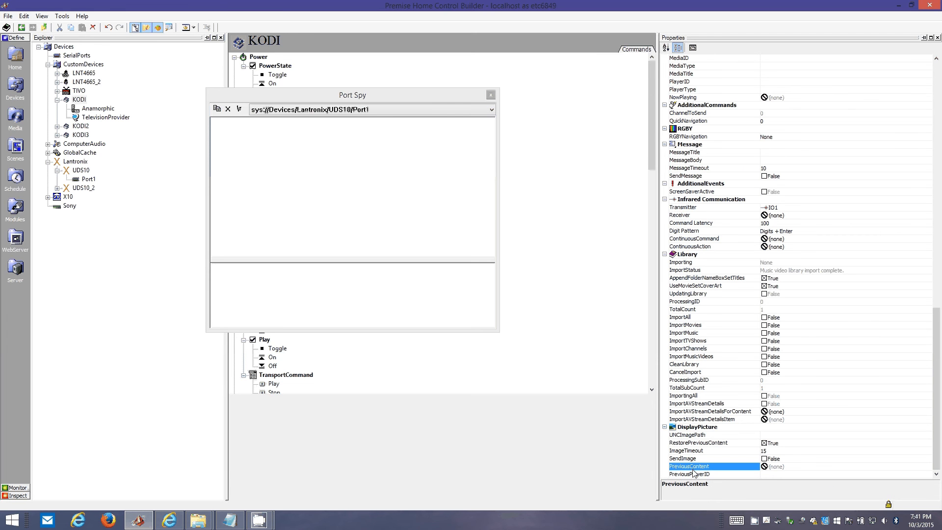
left_click(693, 473)
left_click(694, 467)
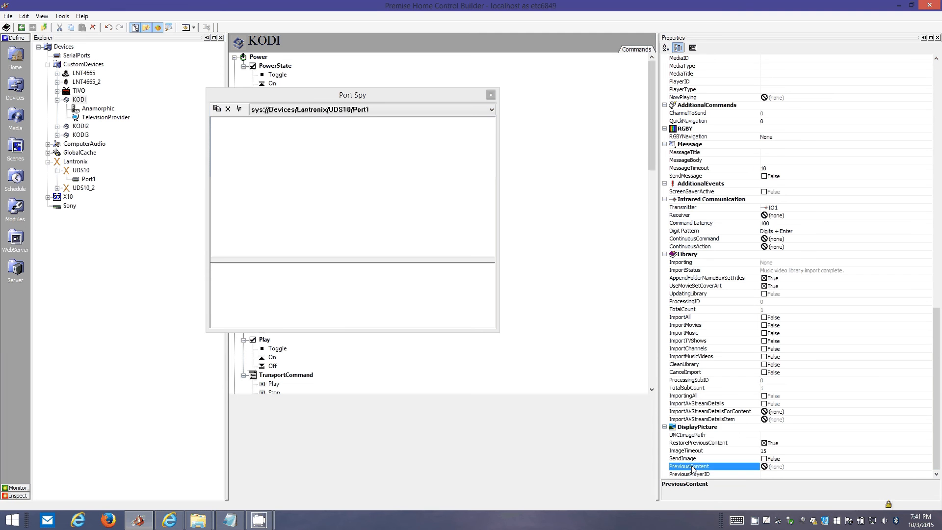
left_click(693, 429)
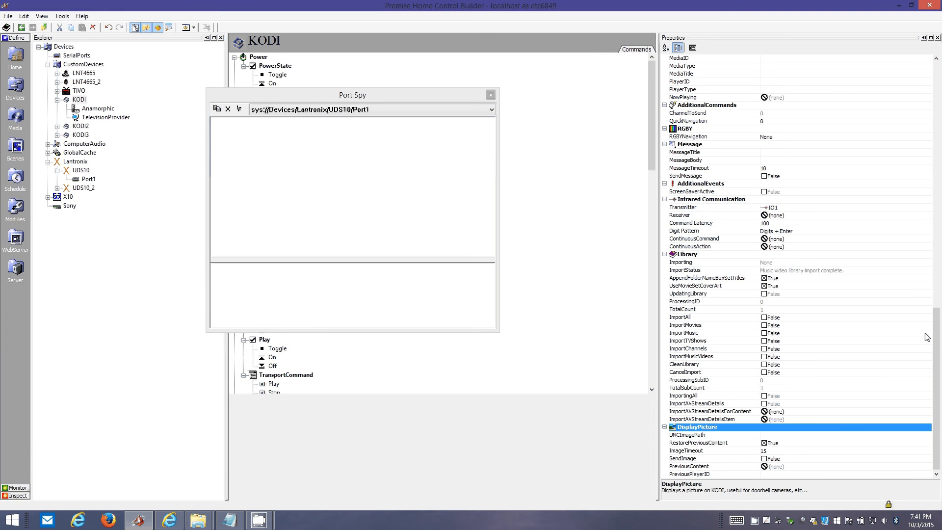
Step: Import the AV stream details for the KODI_Movies content and for the KODI_Music content through the KODI device's Library properties
left_click(765, 255)
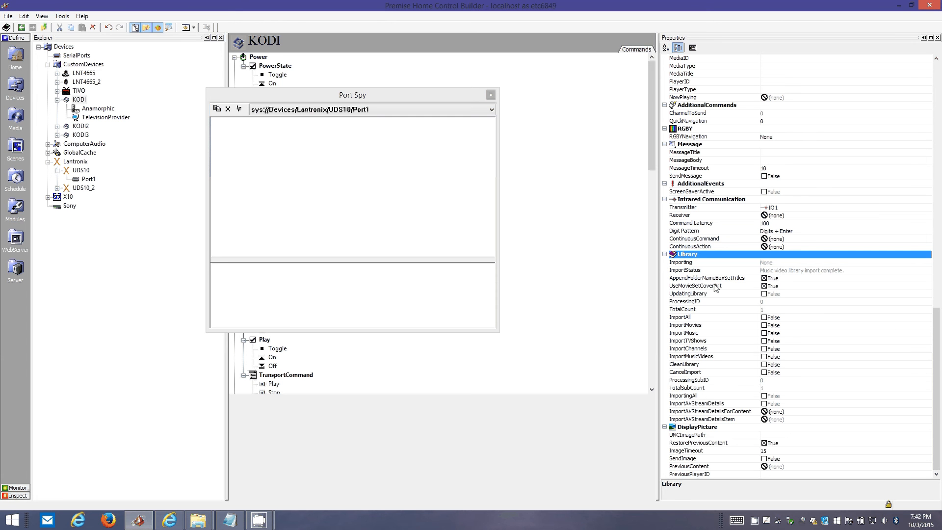
left_click(814, 412)
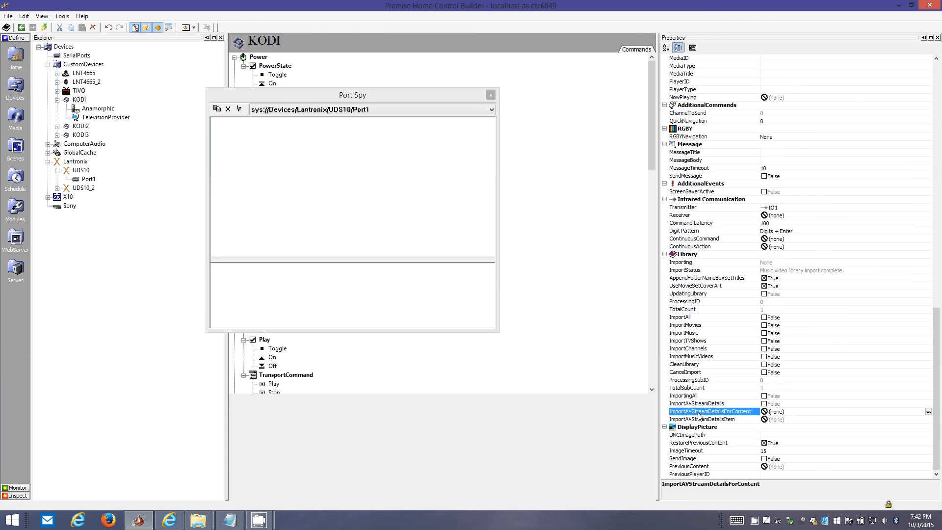
double_click(800, 413)
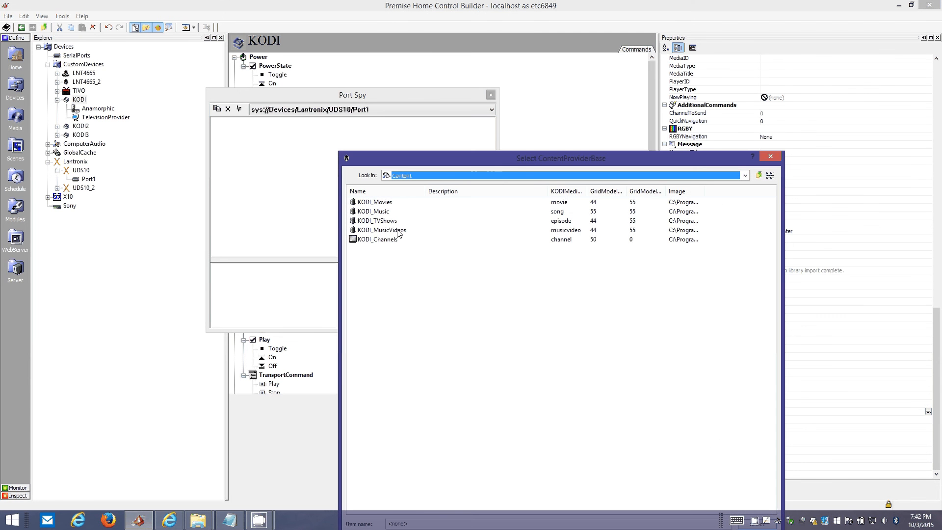
double_click(371, 202)
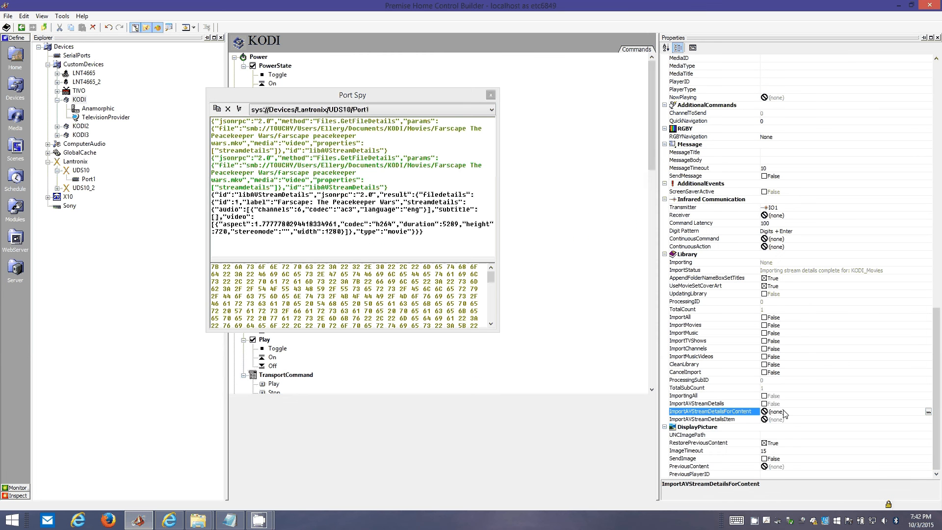
double_click(776, 414)
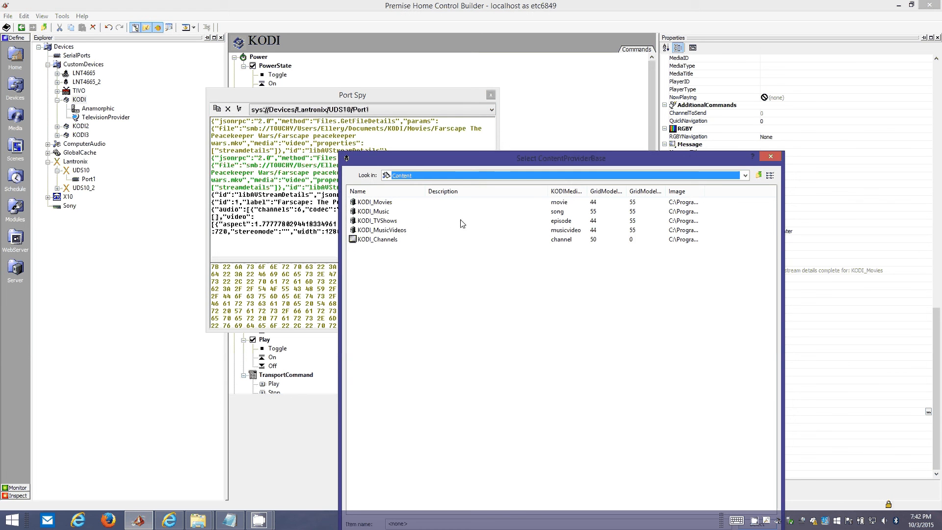
double_click(373, 220)
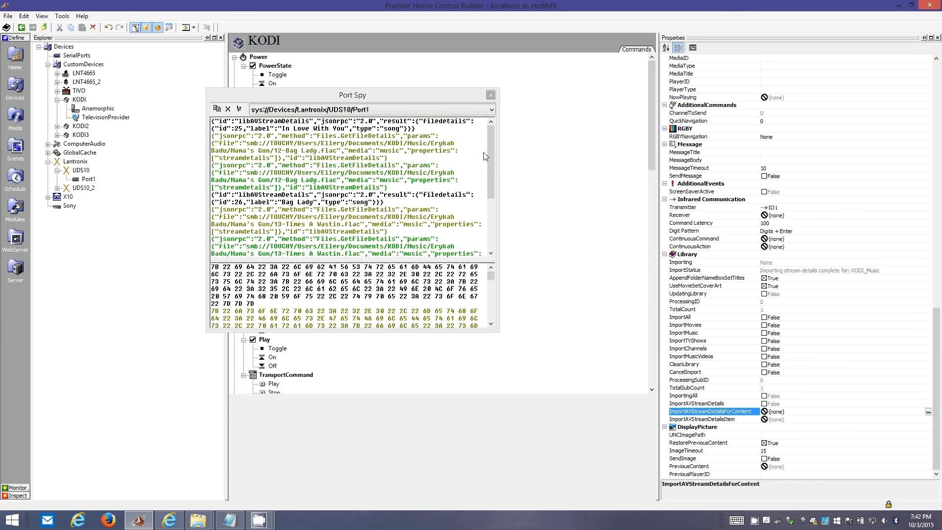
Step: Inspect the stream-details response for the song "Time's A Wastin" in Port Spy, and close the Port Spy window
left_click(340, 198)
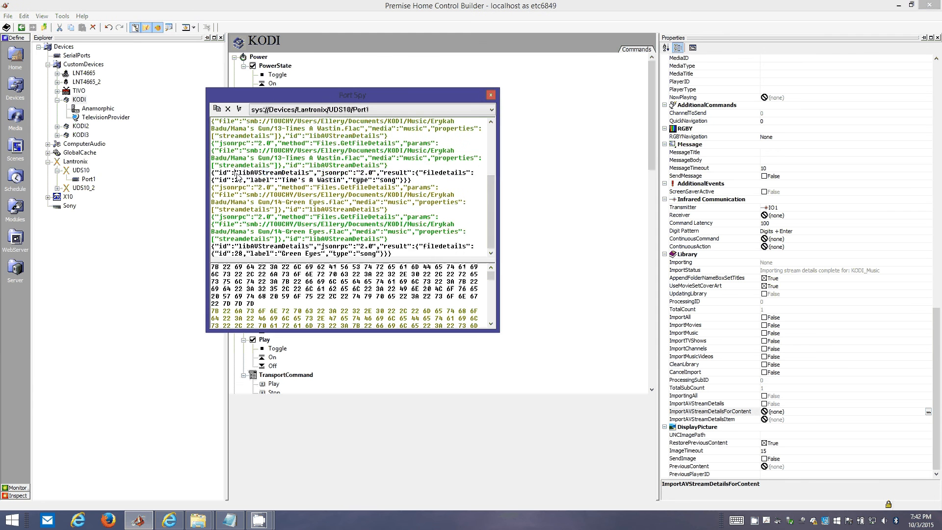
key("ctrl+a")
left_click_drag(411, 180, 221, 175)
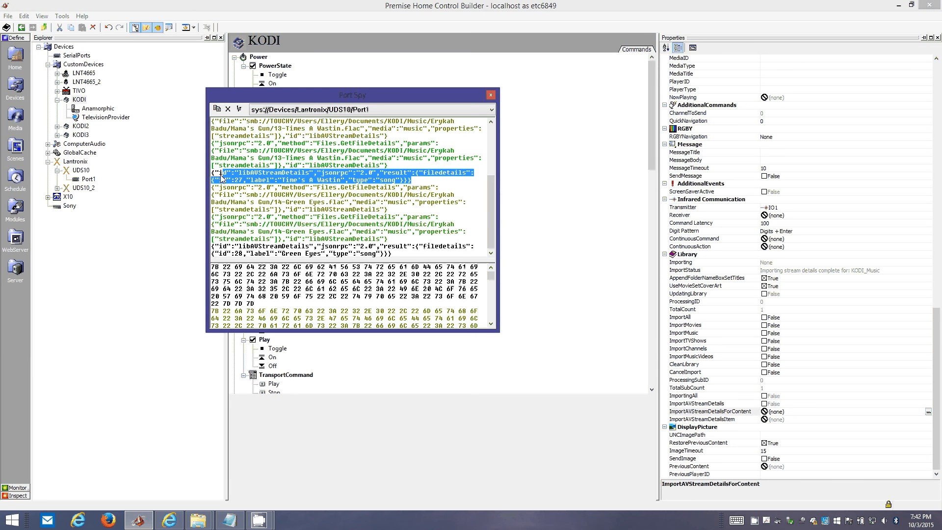
left_click(490, 95)
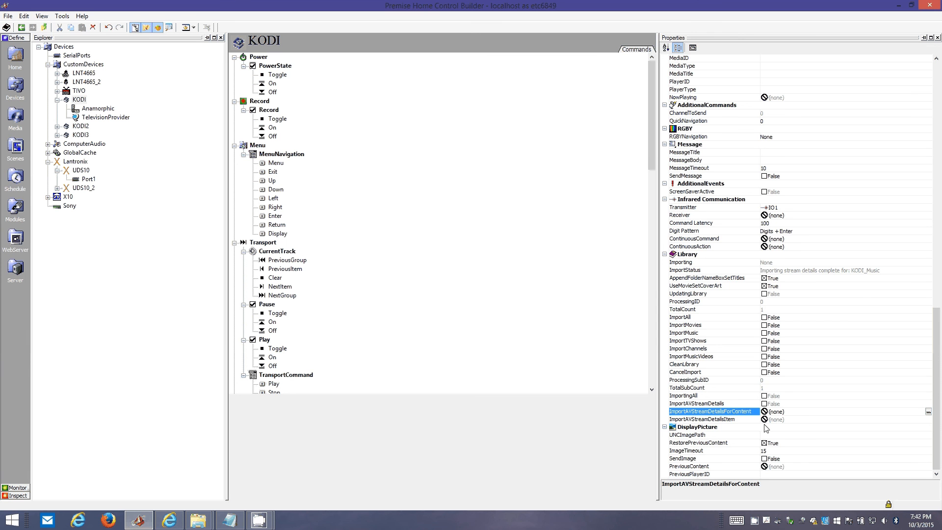
Step: Examine the KODI device's Message properties, in particular MessageTitle and MessageBody
scroll(728, 422, "up", 8)
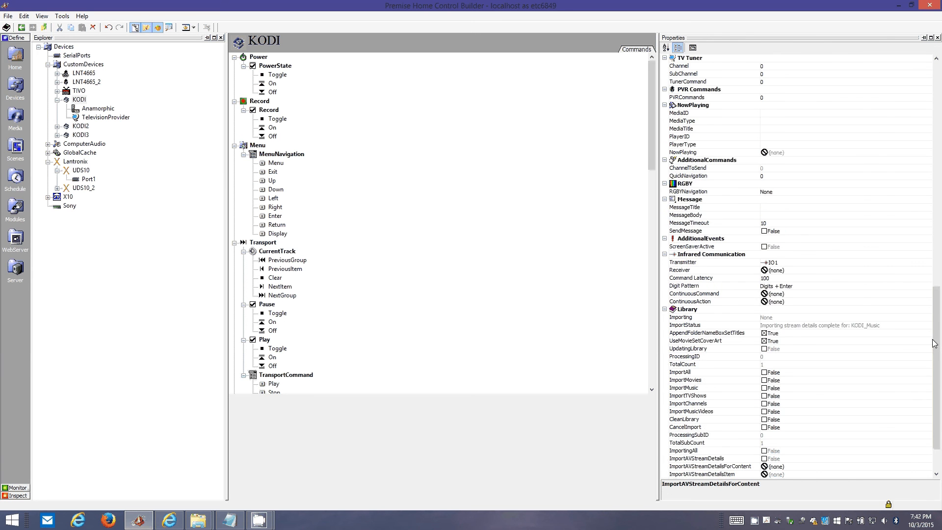
left_click(734, 327)
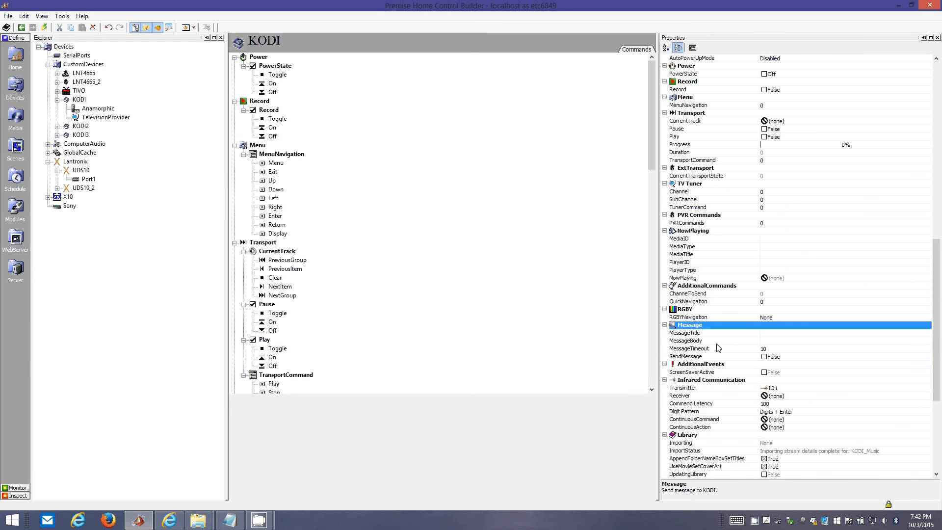
left_click(779, 340)
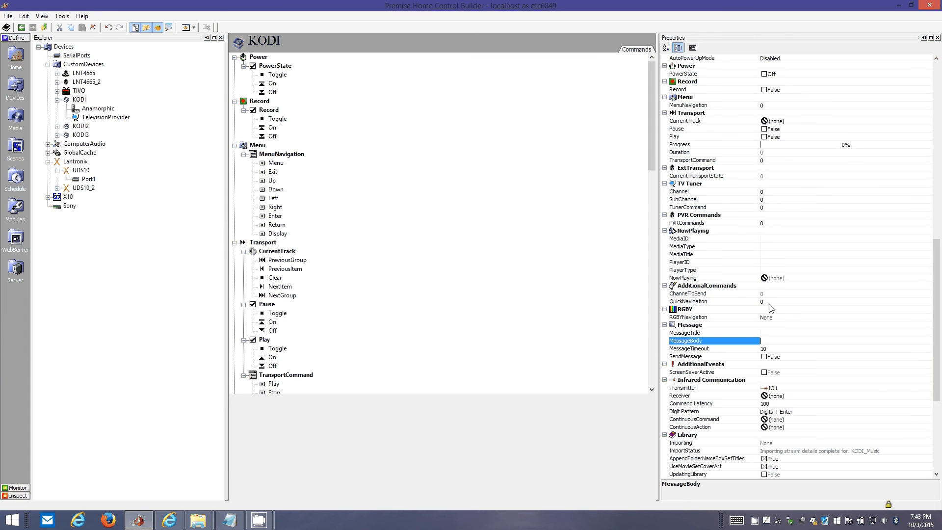
left_click(768, 333)
left_click(771, 340)
left_click(772, 333)
left_click(774, 342)
left_click(774, 334)
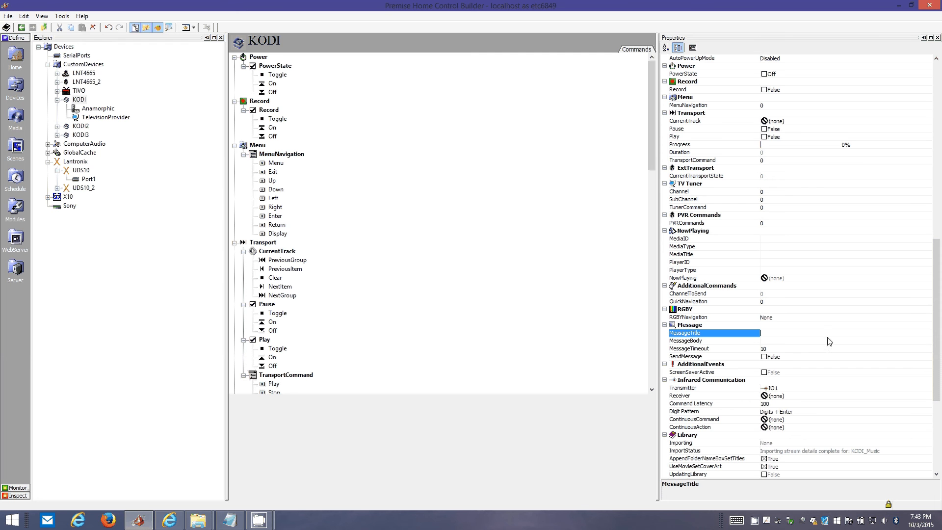
left_click(774, 341)
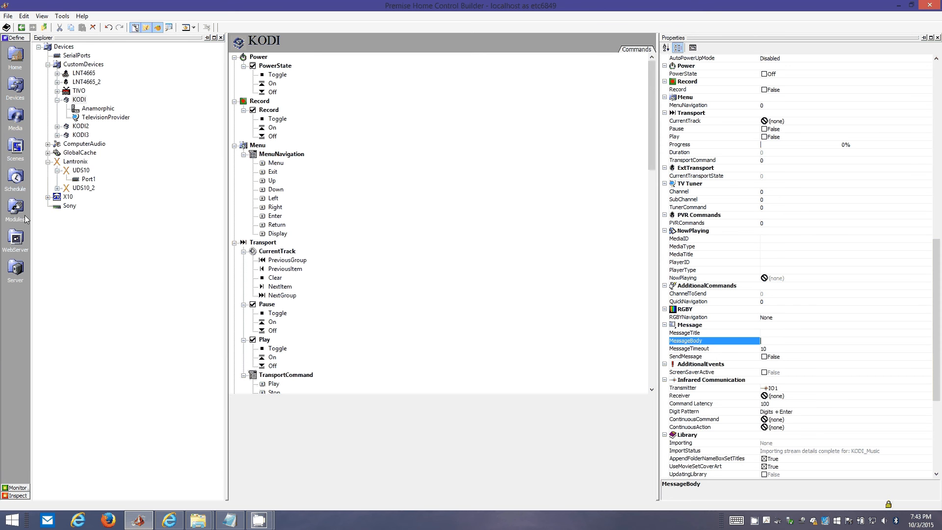
left_click(723, 326)
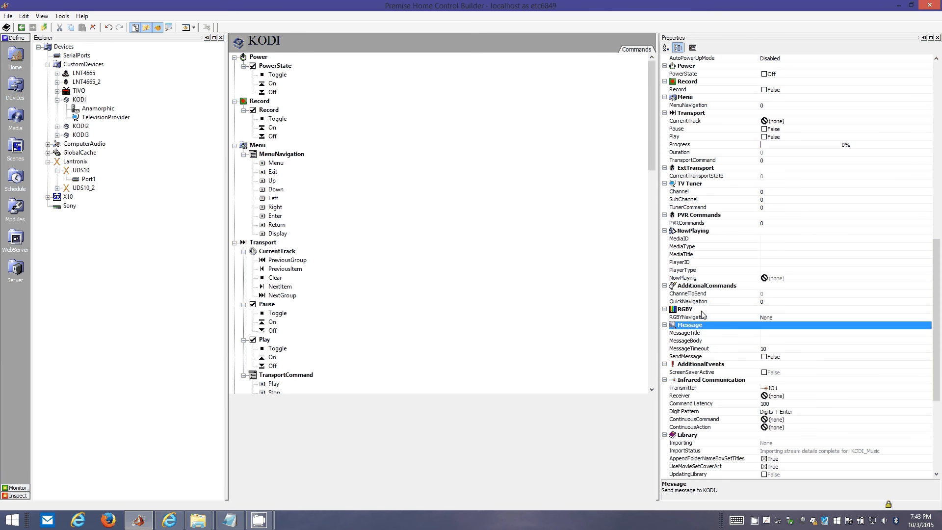
Step: Collapse nVidiaShieldIRCommands2 and open the Send_Image script of the DisplayPicture class in the KODI module
left_click(15, 209)
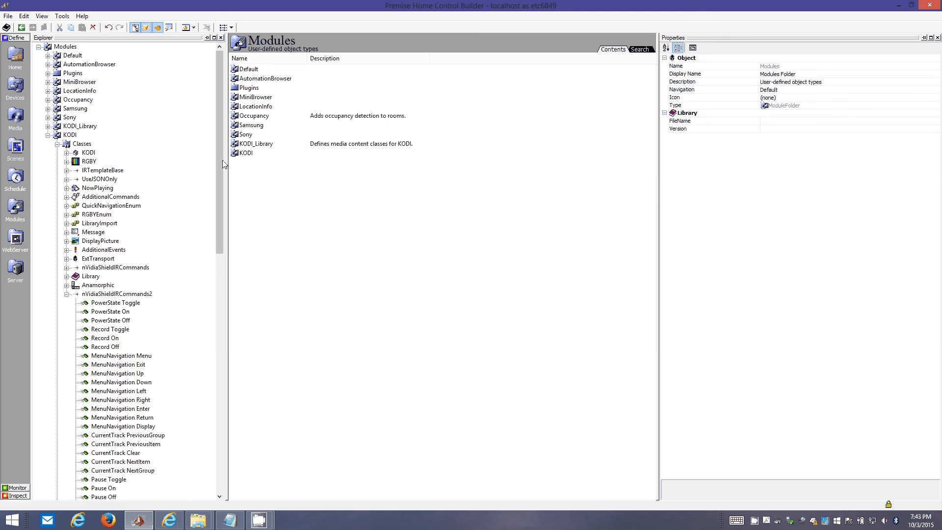
scroll(219, 152, "down", 2)
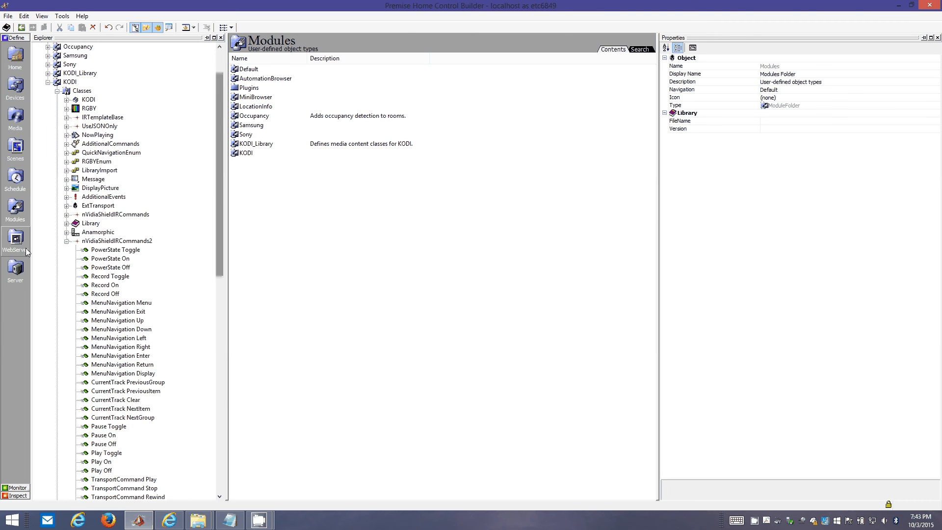
left_click(66, 241)
left_click(66, 241)
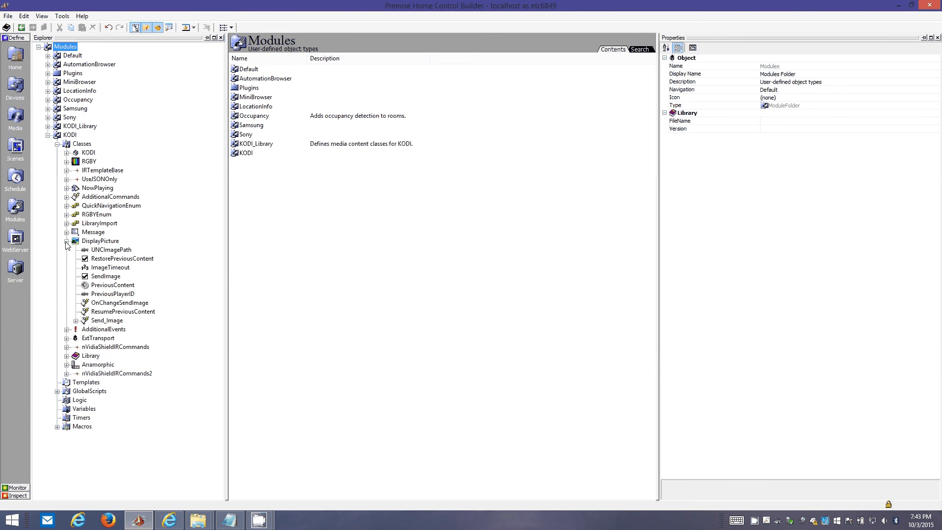
double_click(98, 321)
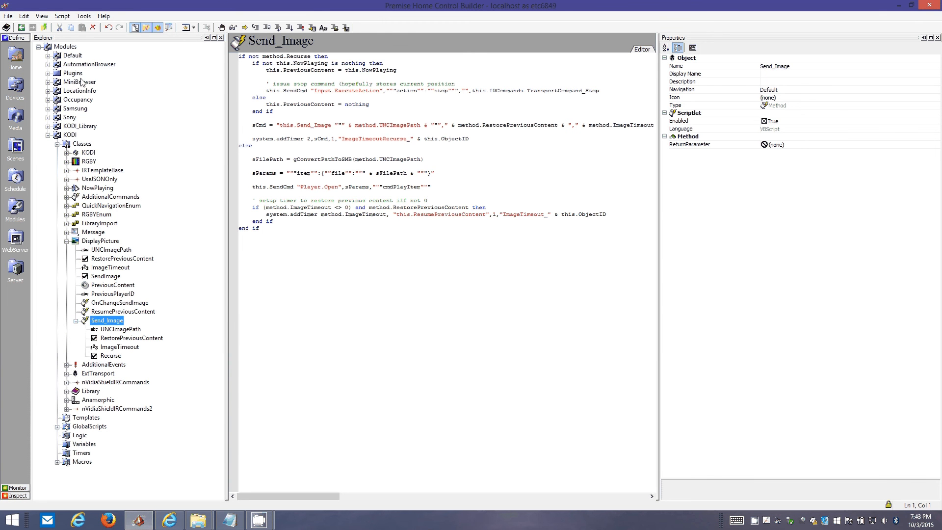
Step: Open the Send_Message script of the KODI module's Message class and expand its parameters
left_click(67, 233)
left_click(104, 285)
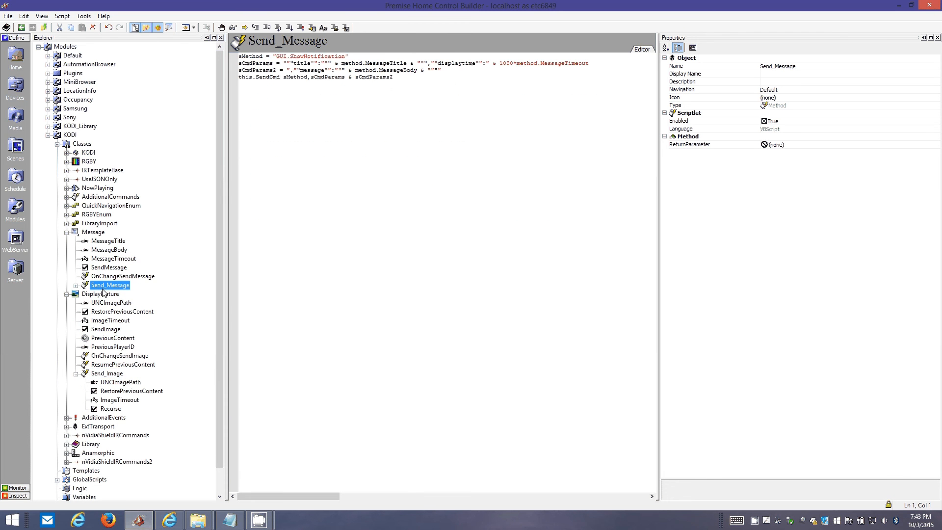
double_click(103, 287)
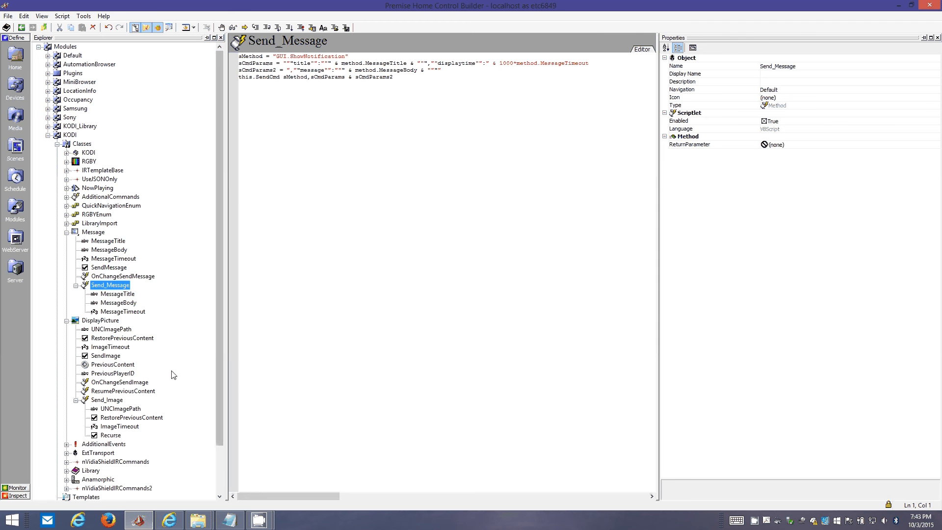
Step: Examine the UNCImagePath, RestorePreviousContent and ImageTimeout parameters of Send_Image, and return to the Send_Message script
left_click(112, 411)
left_click(114, 418)
left_click(114, 410)
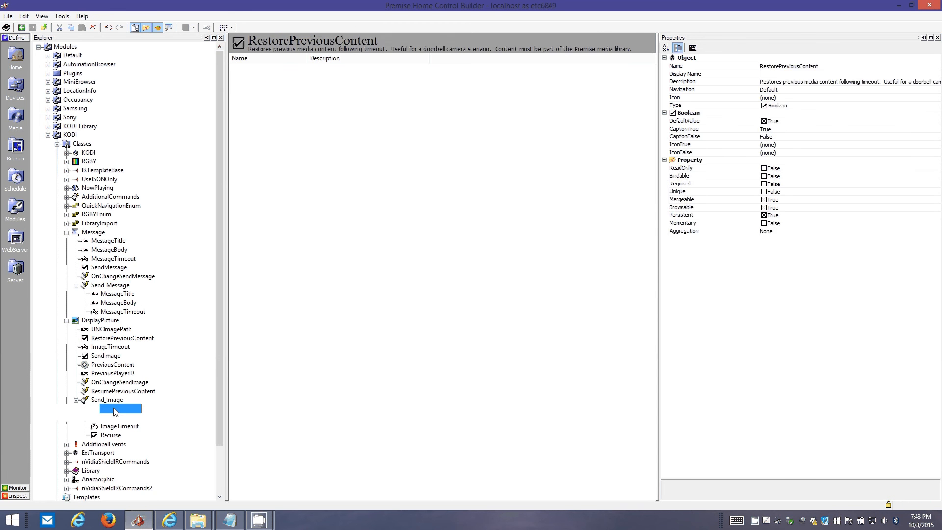
left_click(118, 419)
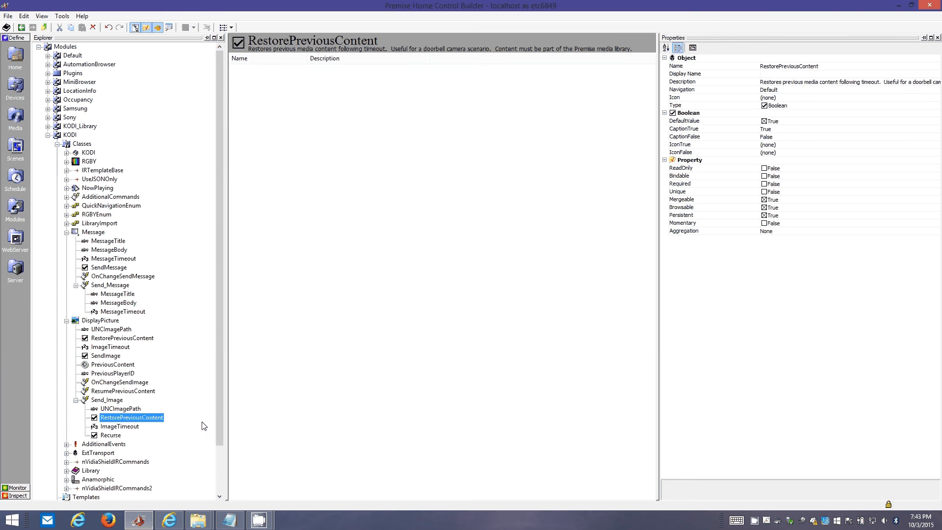
left_click(123, 427)
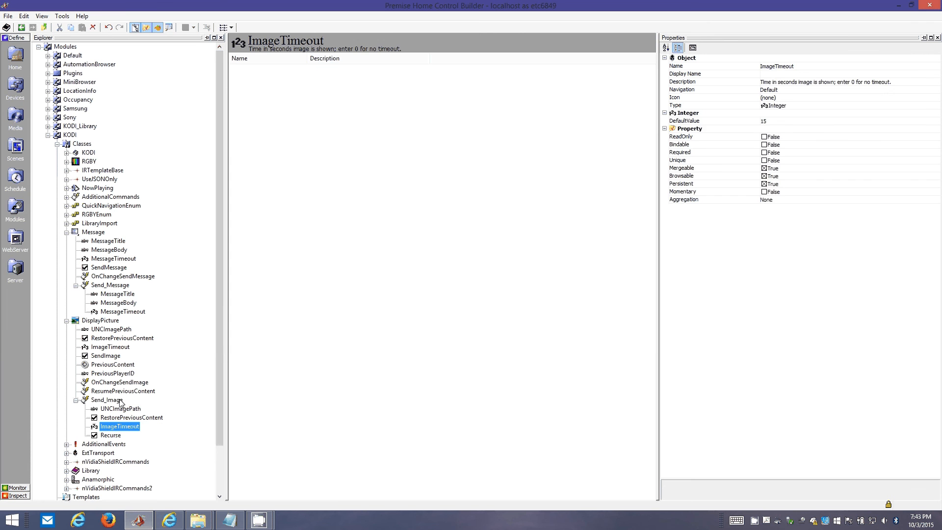
left_click(118, 401)
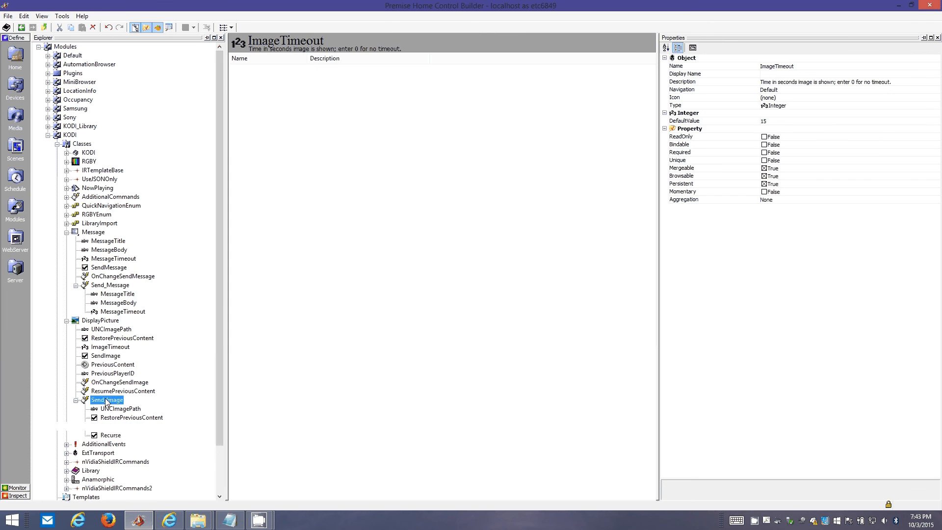
left_click(114, 295)
left_click(108, 286)
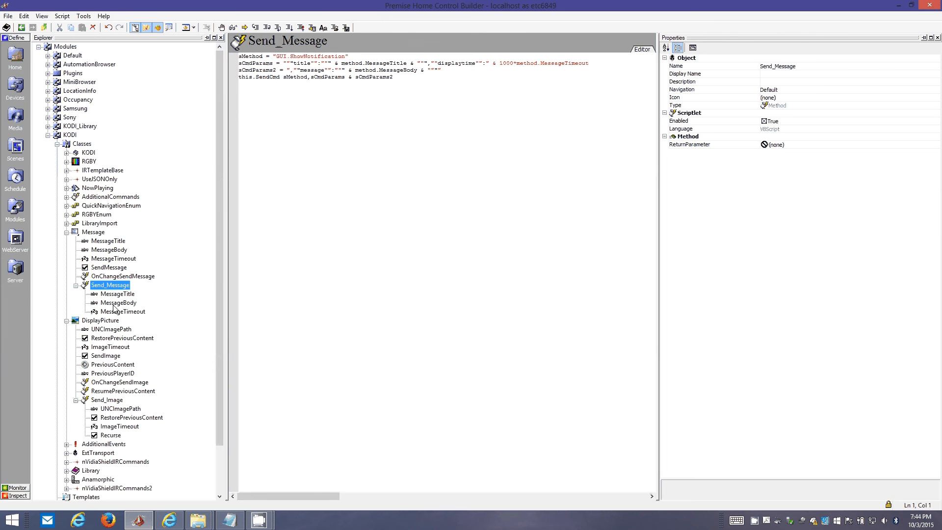
Step: Review the KODI custom device's properties through to the Message, Library and DisplayPicture groups, and return to the Devices overview
left_click(25, 86)
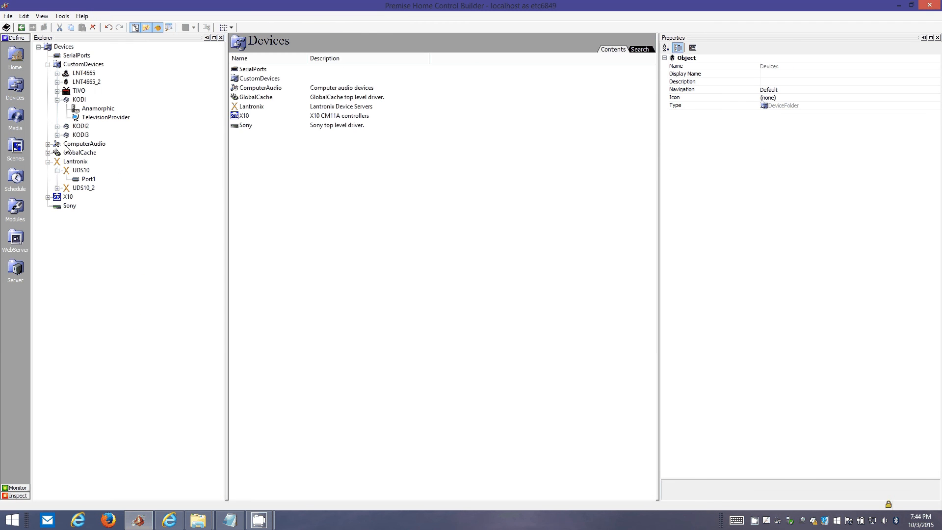
left_click(76, 100)
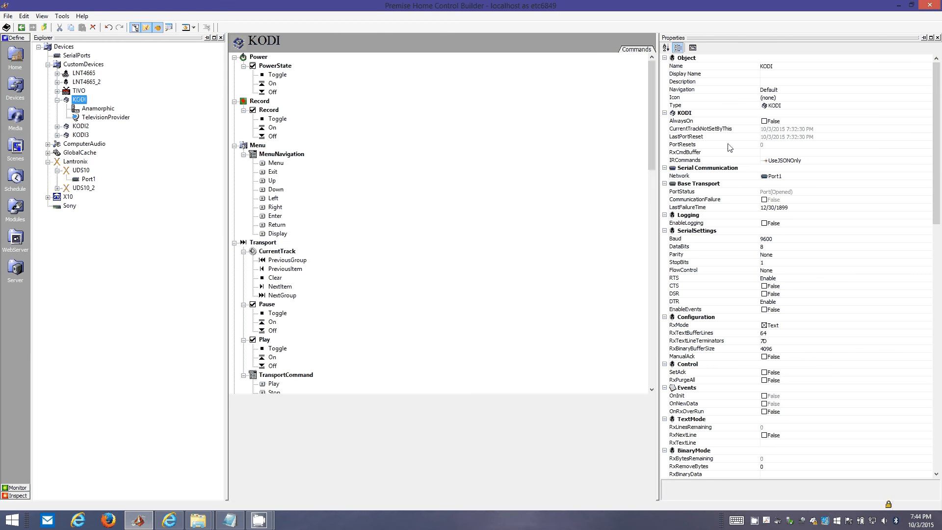
left_click_drag(936, 164, 926, 436)
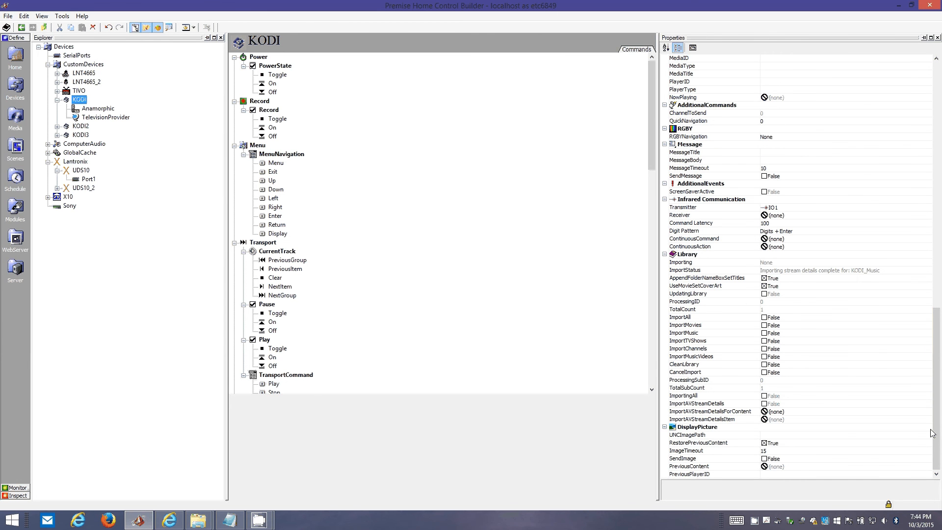
left_click_drag(931, 433, 921, 126)
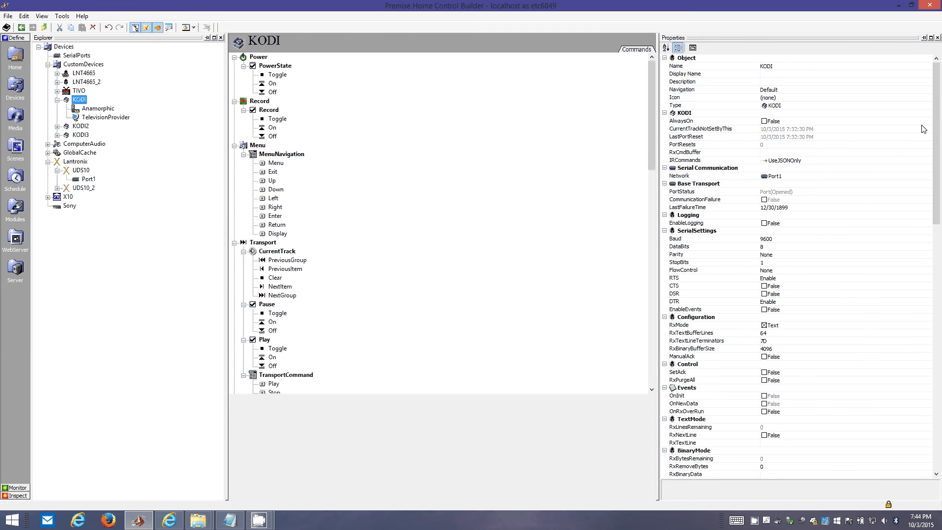
left_click(16, 90)
left_click(18, 89)
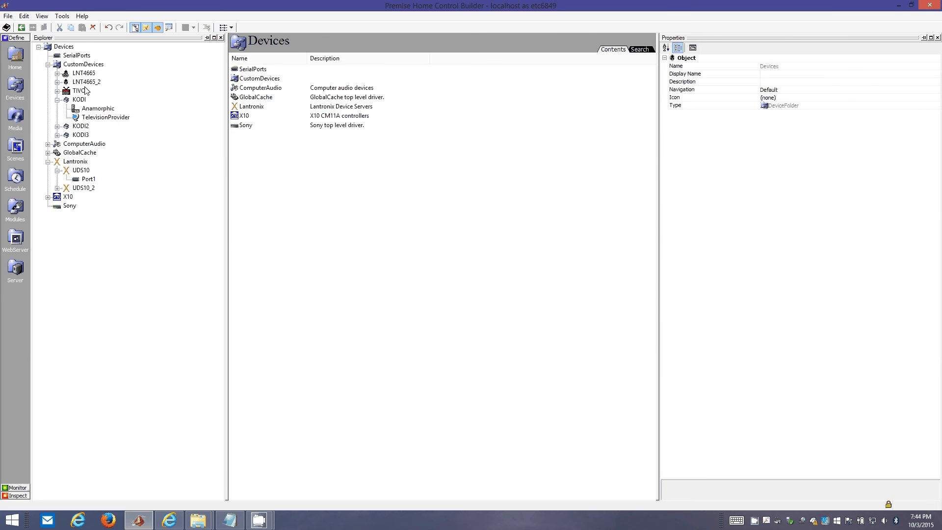
Step: Clear the TIVO binding of the PVR in the MasterBedroom MediaZone and bind the PVR to the KODI device itself
left_click(17, 61)
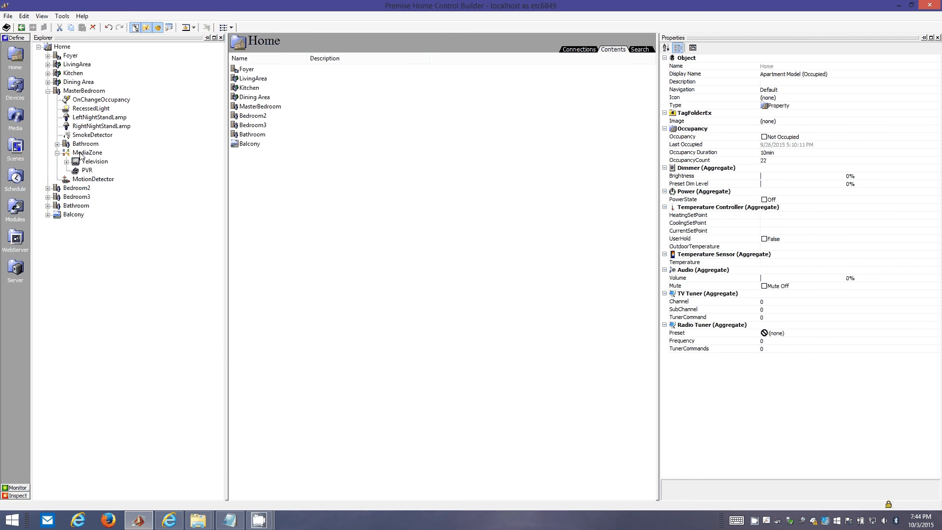
left_click(82, 170)
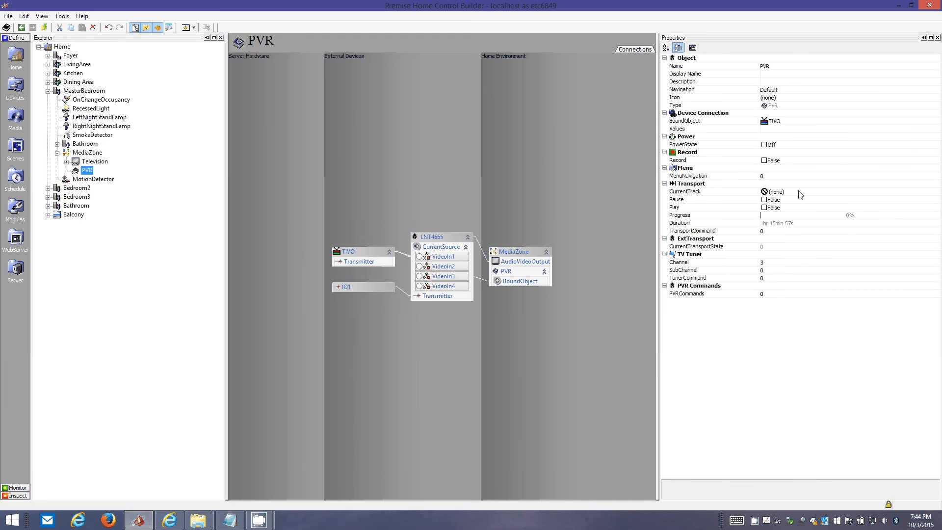
left_click(787, 122)
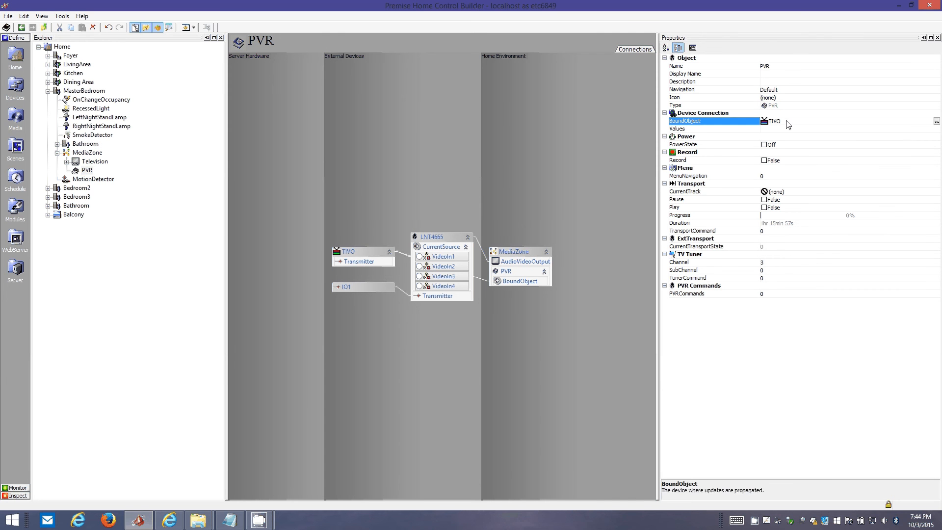
key("Delete")
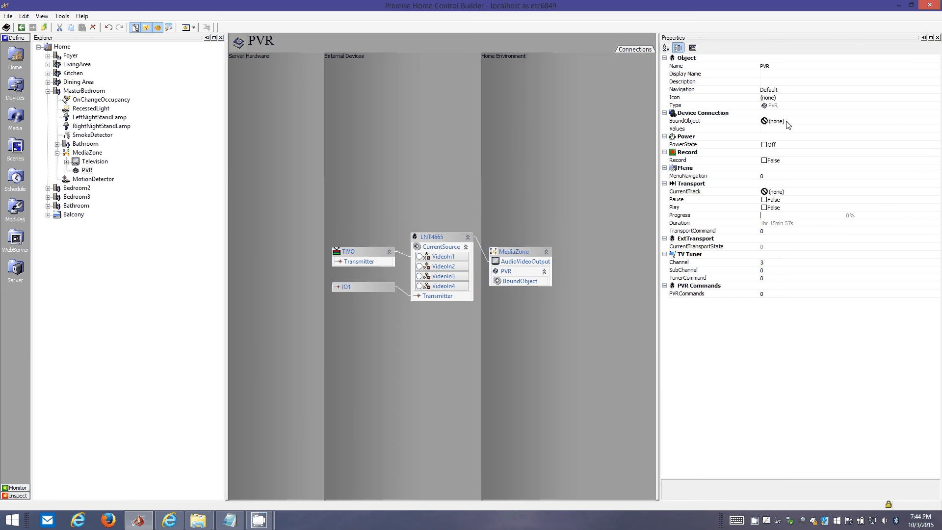
double_click(773, 121)
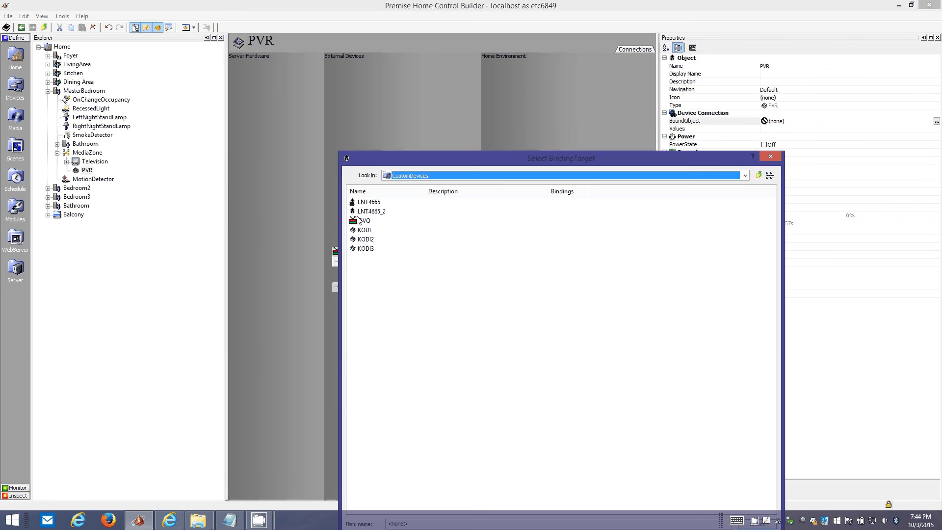
double_click(360, 232)
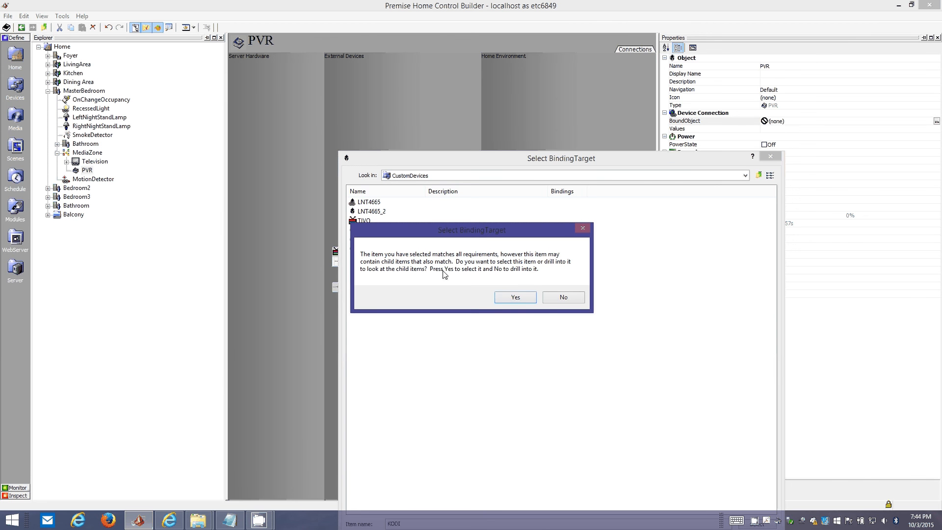
left_click(516, 298)
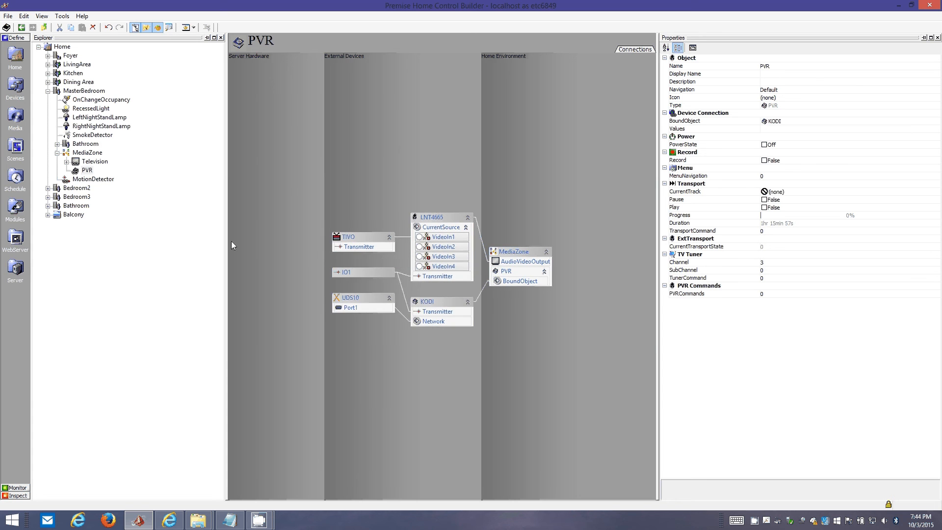
Step: Read the IsAnamorphic property's description on the KODI device's Anamorphic object, enlarging the description area, and return to the Home objects
left_click(13, 87)
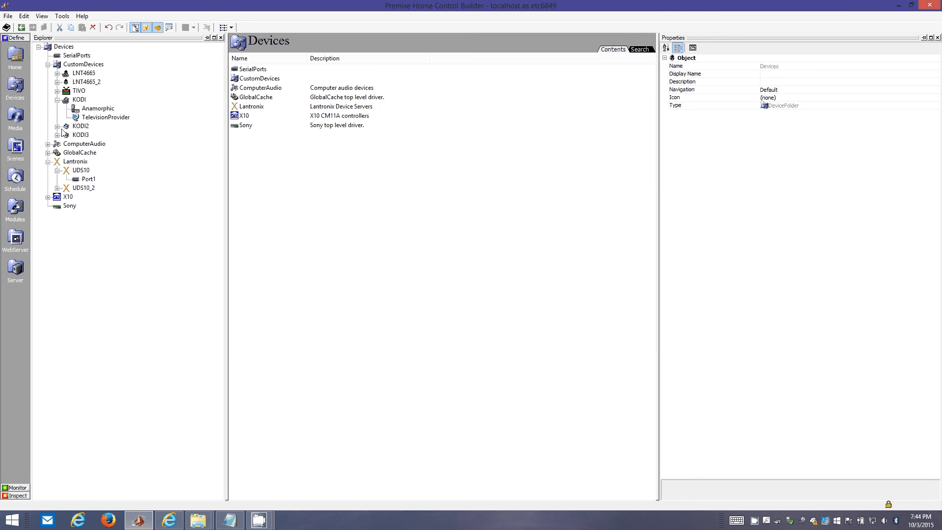
left_click(85, 109)
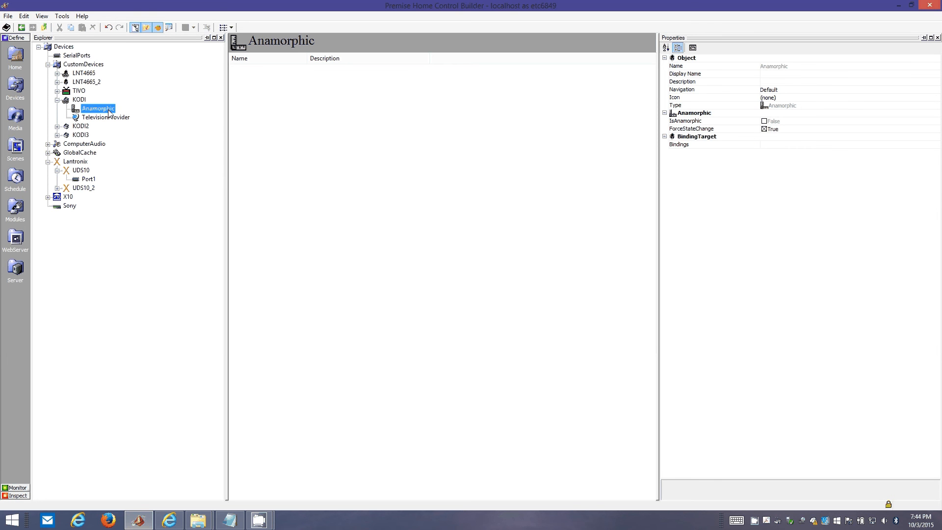
left_click(714, 121)
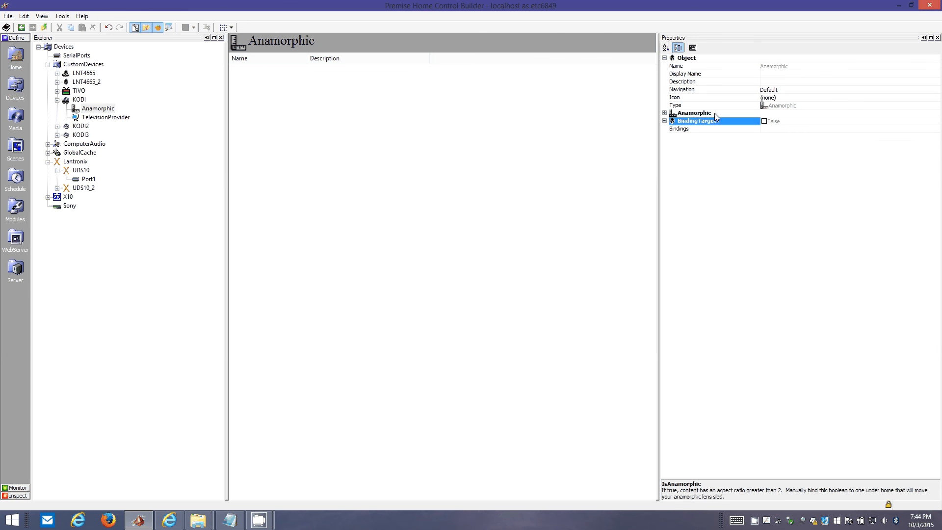
left_click(714, 112)
left_click(714, 120)
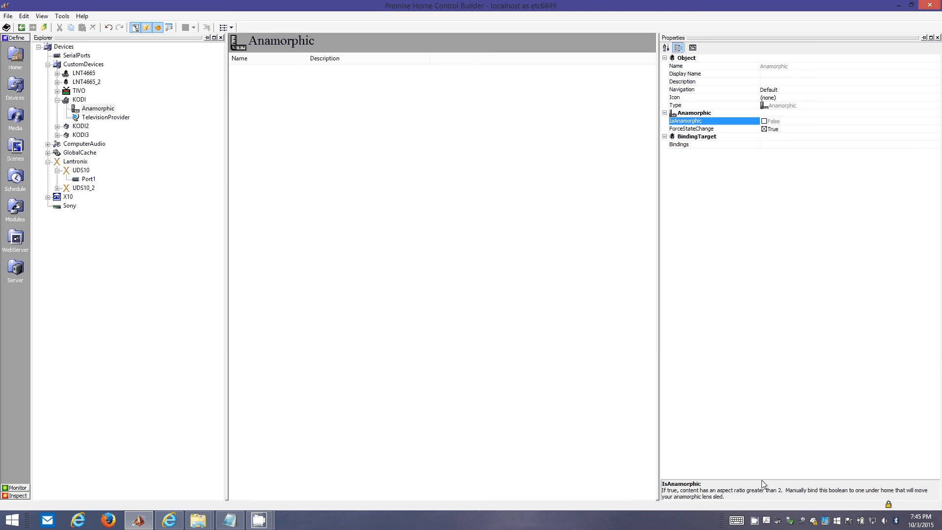
left_click_drag(761, 479, 761, 459)
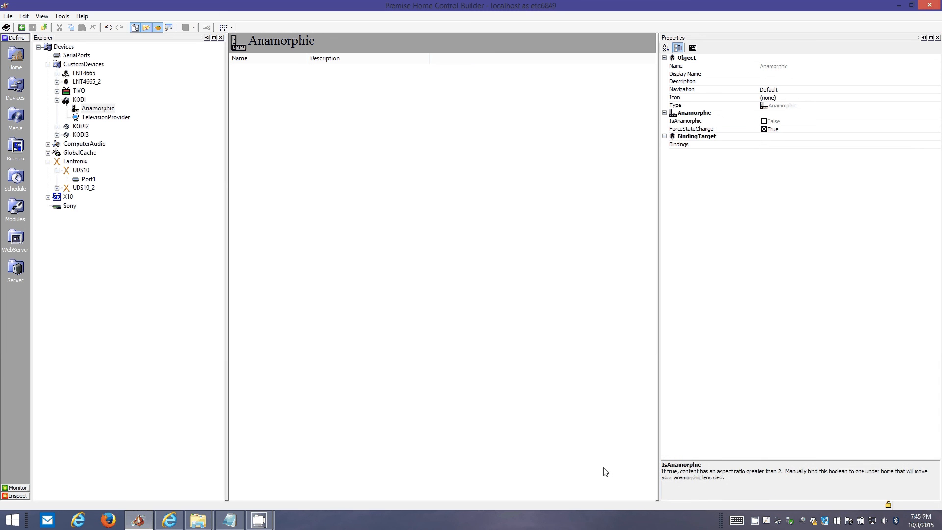
left_click(91, 109)
left_click(719, 122)
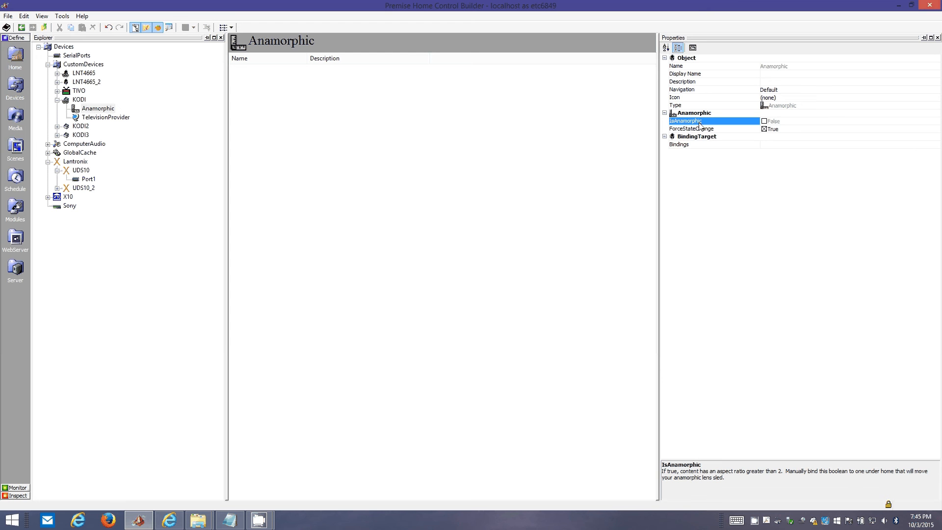
left_click(16, 59)
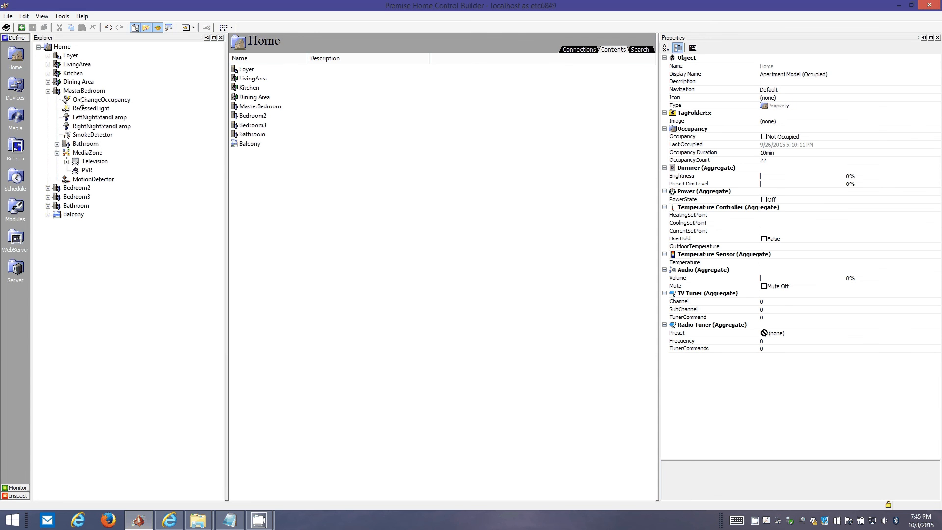
left_click(90, 153)
right_click(89, 153)
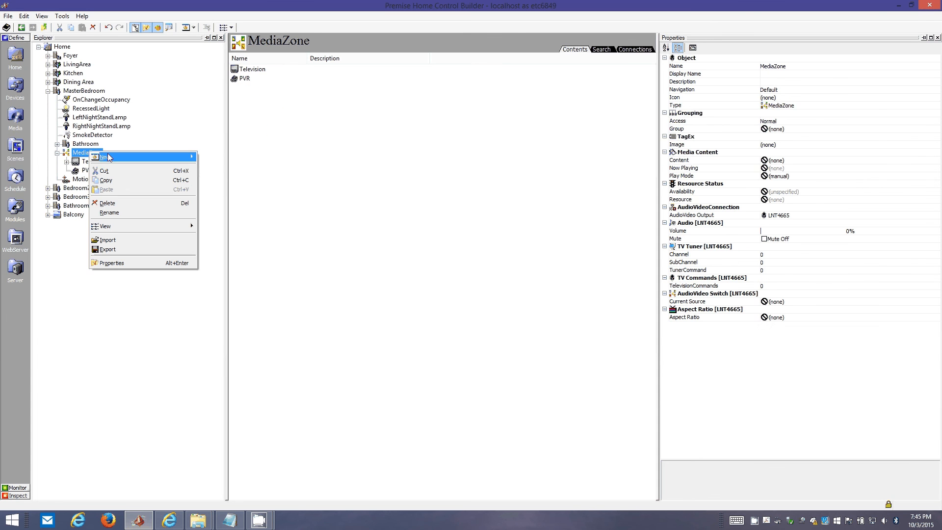
mouse_move(147, 157)
mouse_move(263, 175)
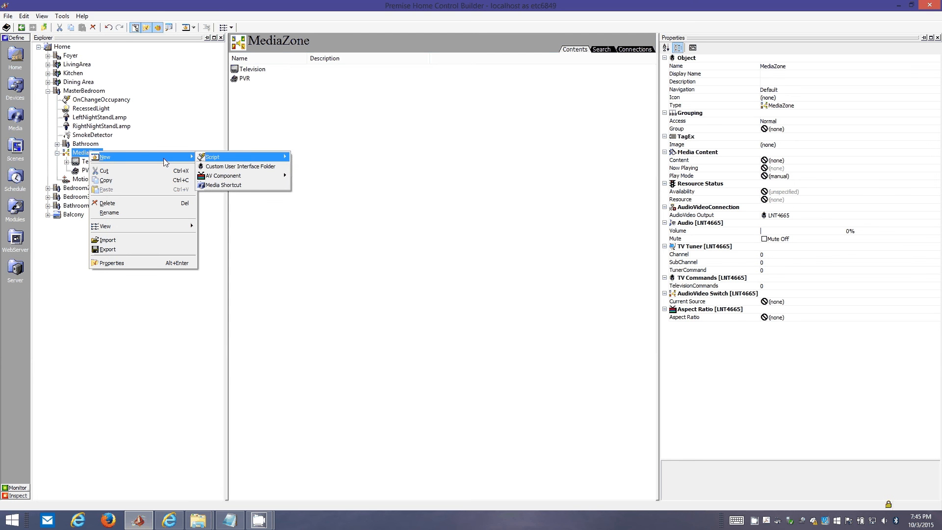
left_click(202, 5)
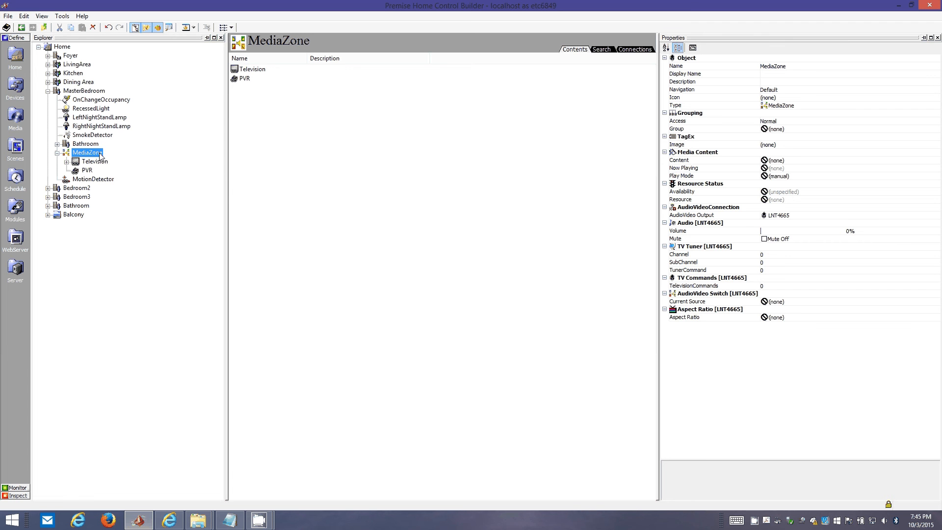
Step: Add a Security Zone named SecurityZone to MasterBedroom and set its Navigation to Hidden
right_click(78, 93)
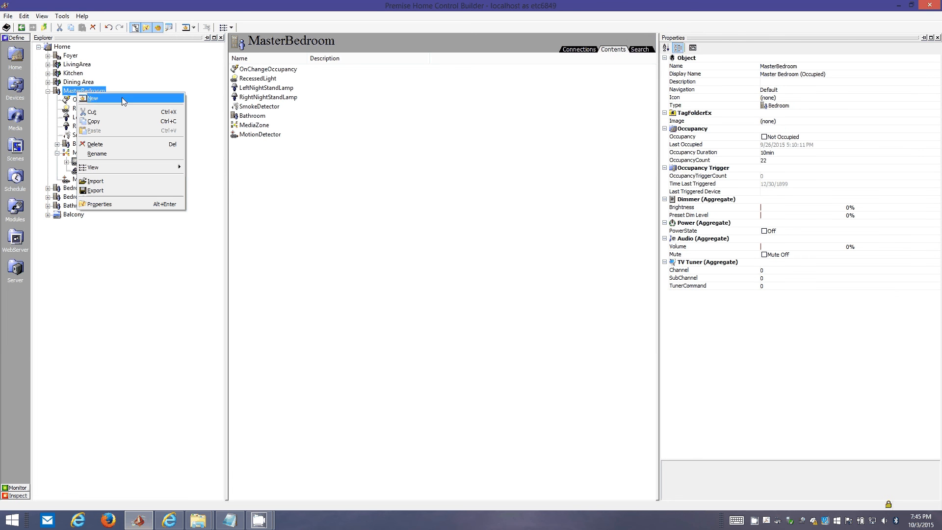
mouse_move(107, 94)
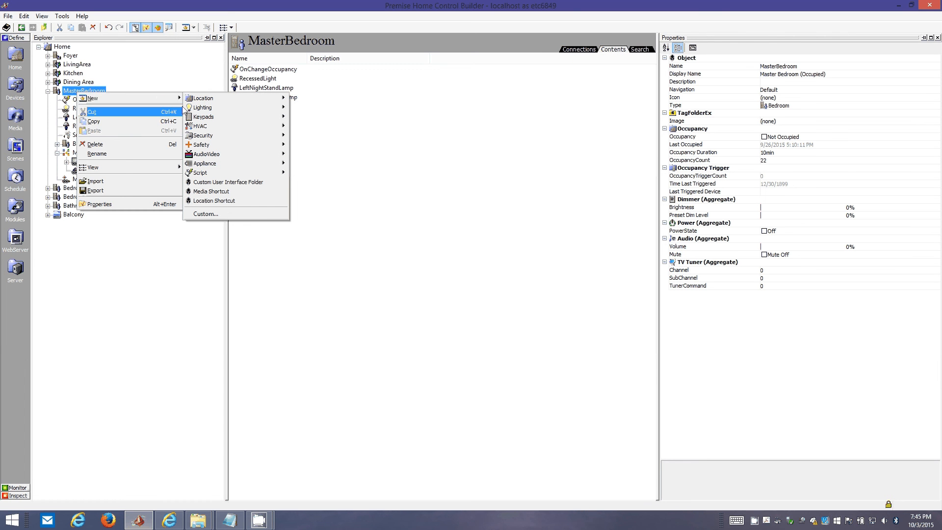
mouse_move(229, 105)
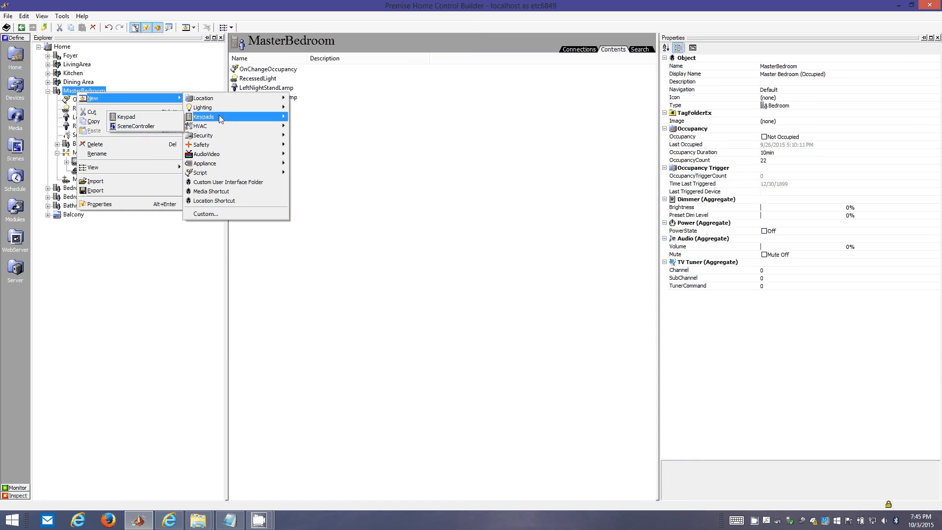
mouse_move(216, 139)
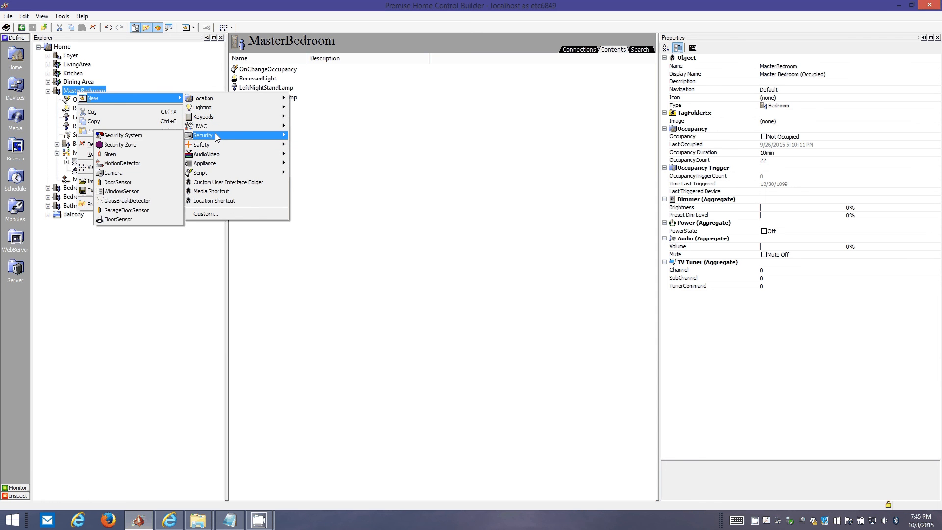
left_click(158, 137)
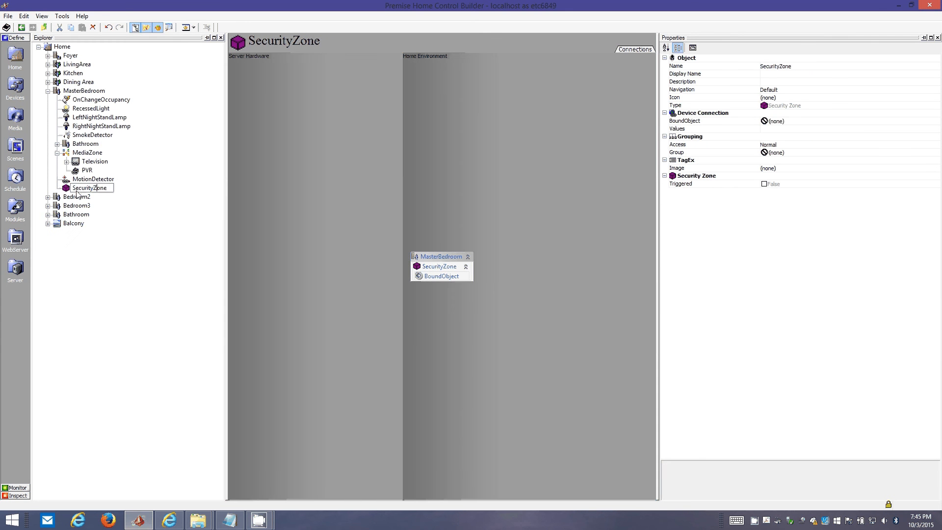
key("Return")
left_click(778, 93)
double_click(777, 93)
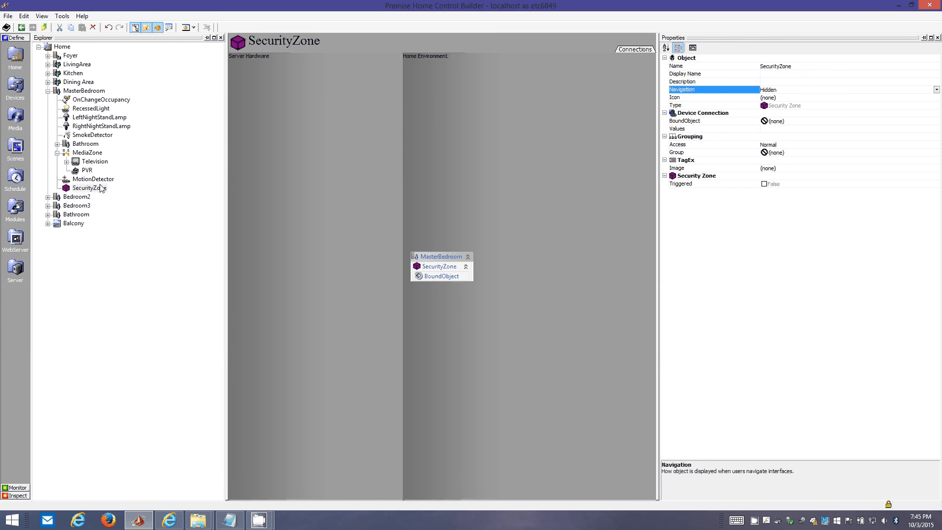
Step: Bind SecurityZone to the Anamorphic child object of the KODI custom device
right_click(93, 189)
double_click(734, 121)
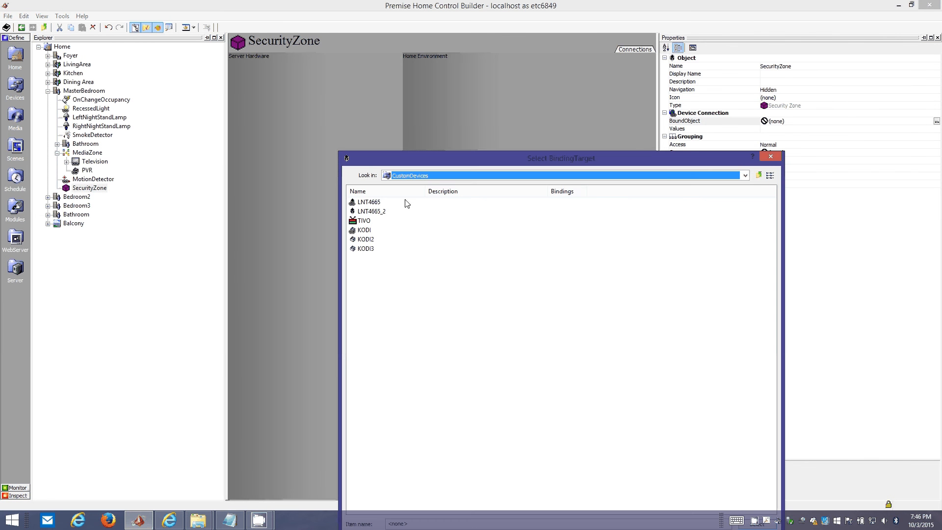
left_click(362, 232)
double_click(363, 230)
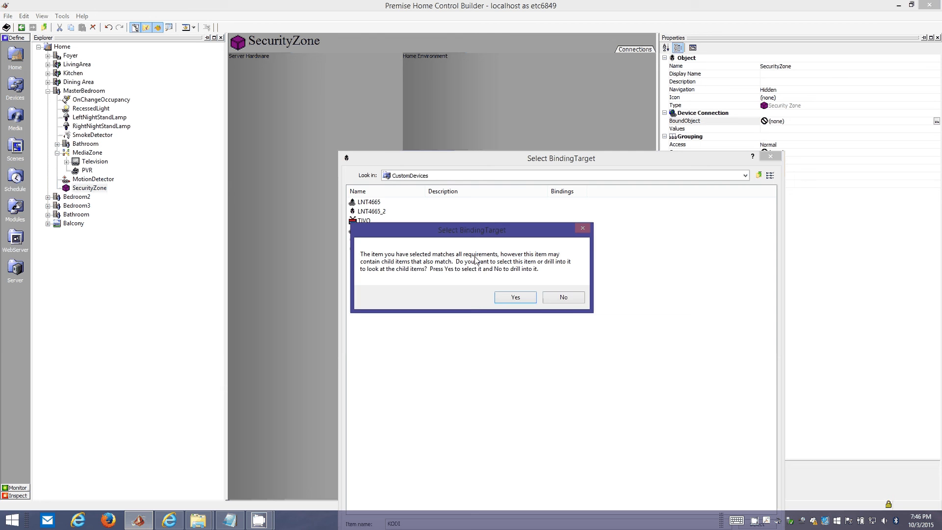
left_click(565, 298)
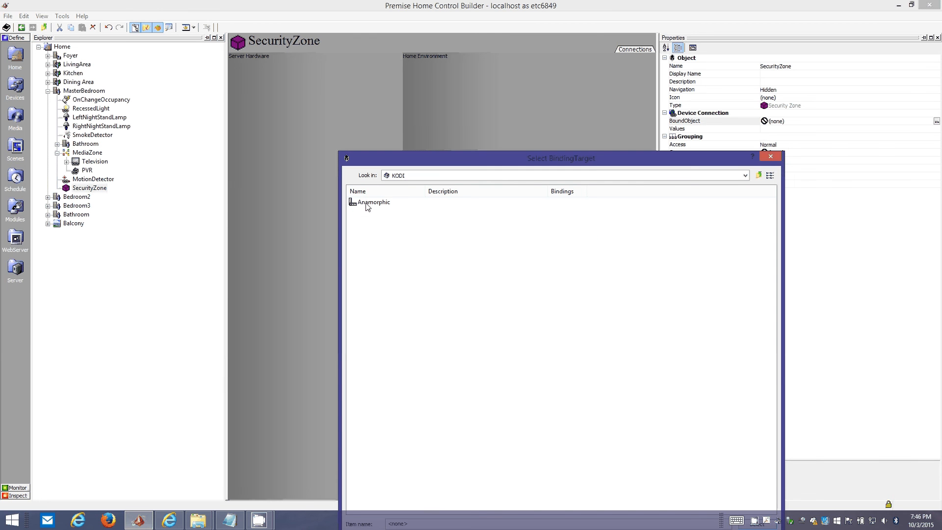
double_click(368, 203)
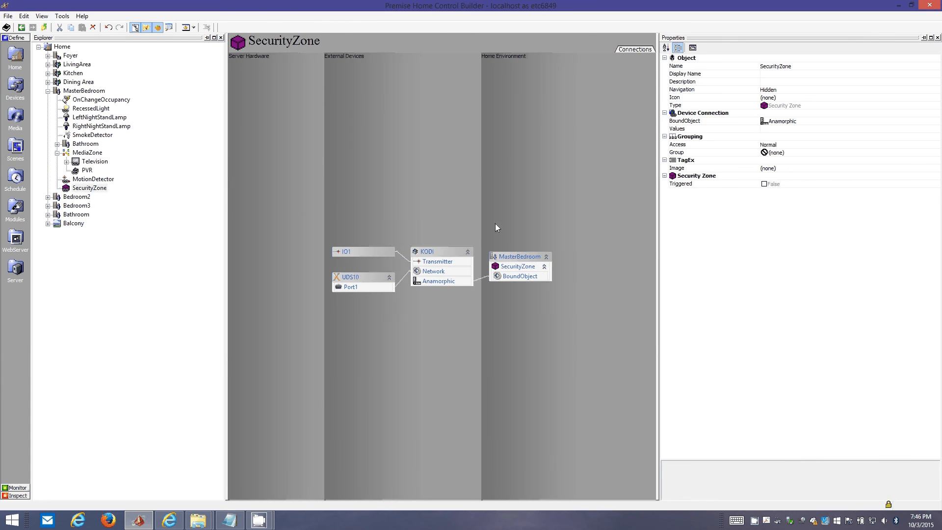
Step: Inspect how SecurityZone's properties are mapped to the Anamorphic object in its binding settings, and leave them without changes
right_click(102, 188)
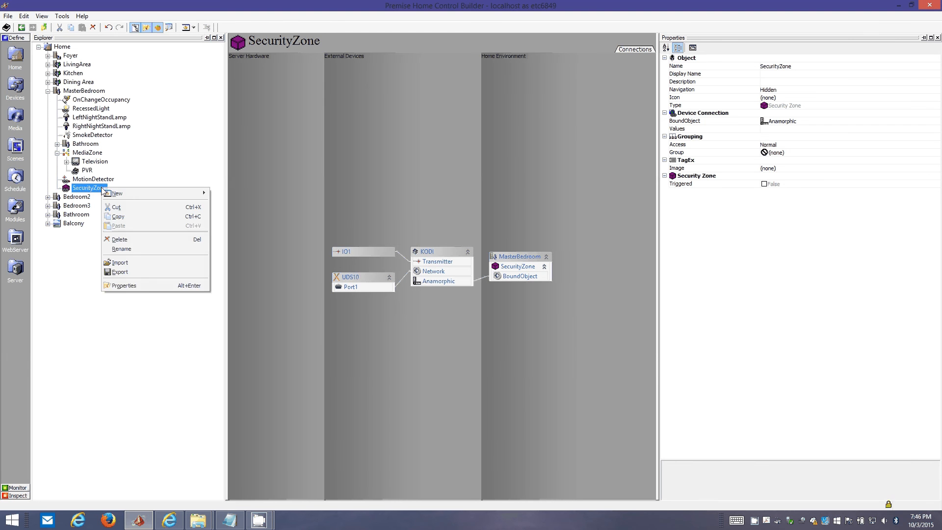
left_click(145, 285)
left_click(46, 50)
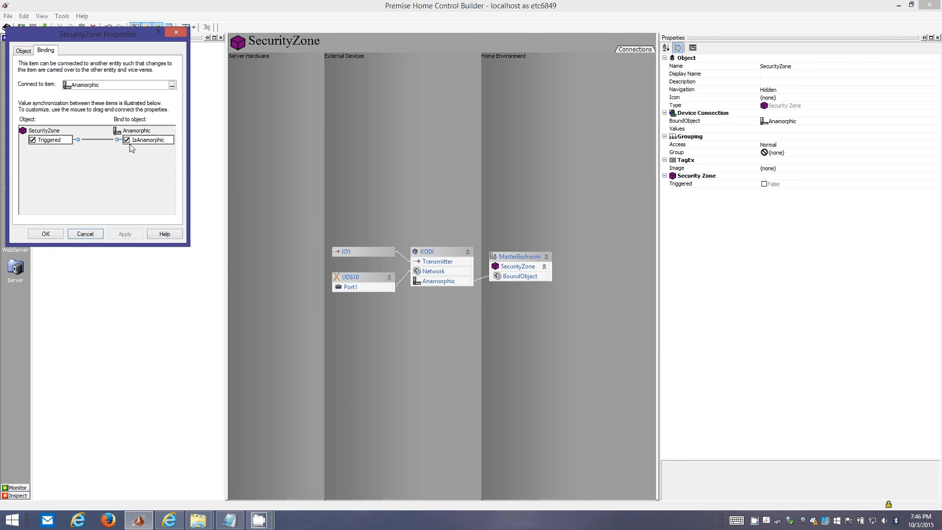
left_click(84, 232)
Step: Add a Property Change script to SecurityZone for its Triggered property, begin a comment in it, and return to SecurityZone
right_click(88, 191)
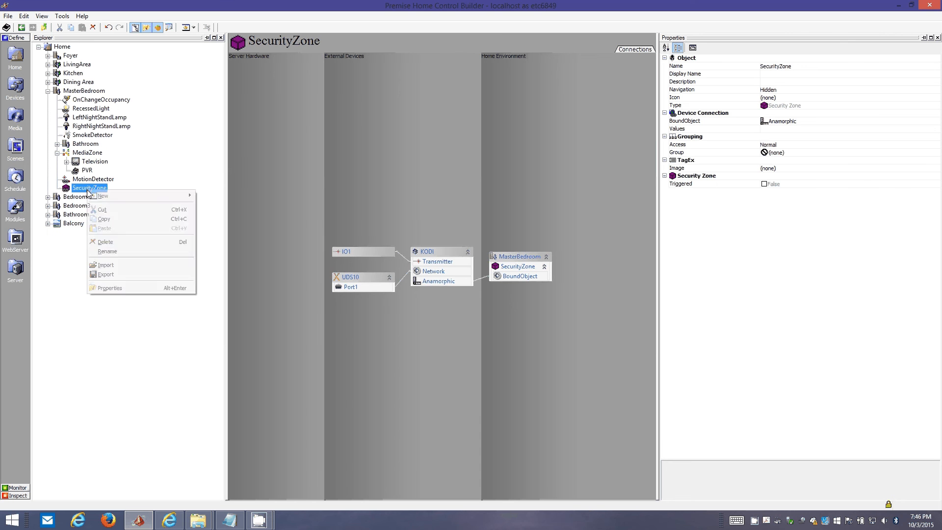
mouse_move(101, 195)
mouse_move(65, 197)
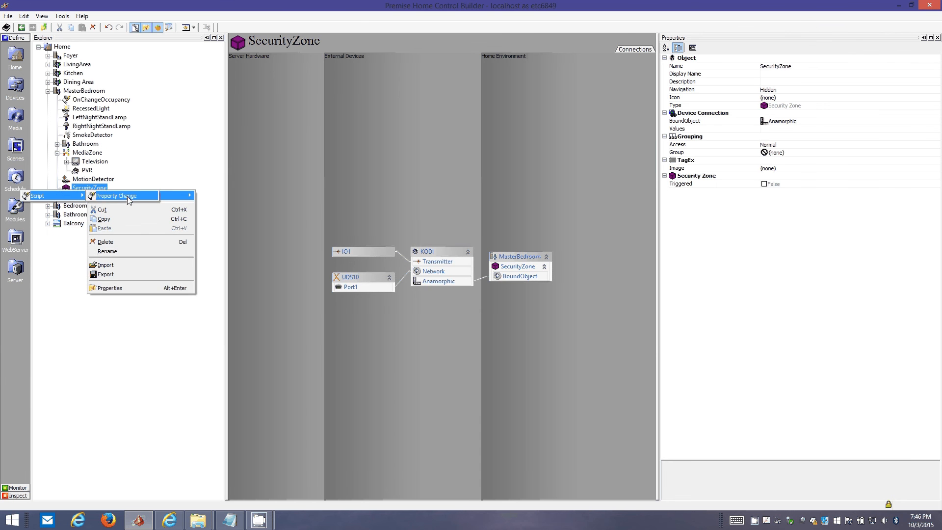
left_click(128, 197)
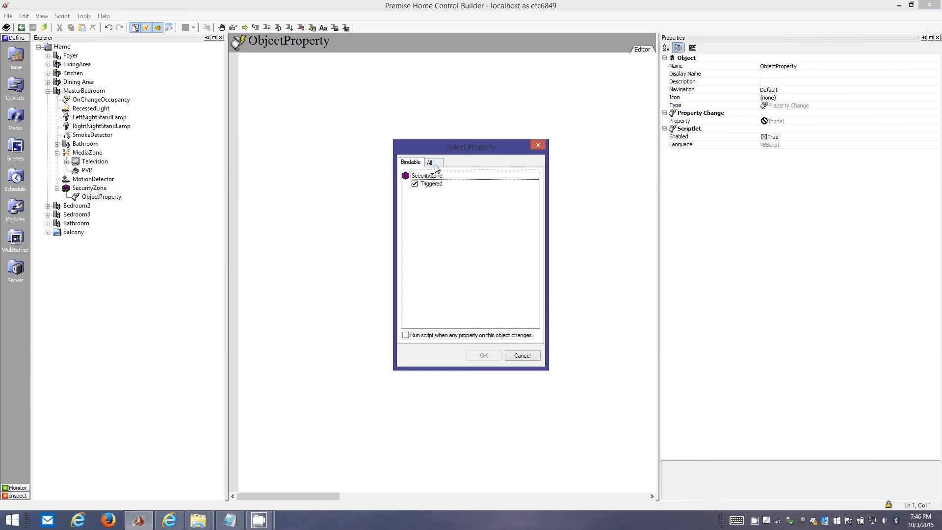
double_click(434, 185)
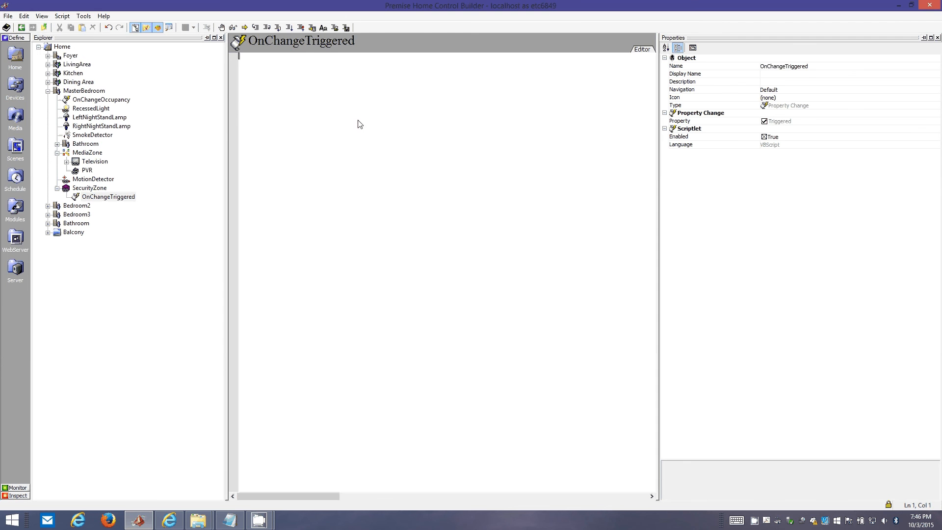
type("'")
left_click(85, 191)
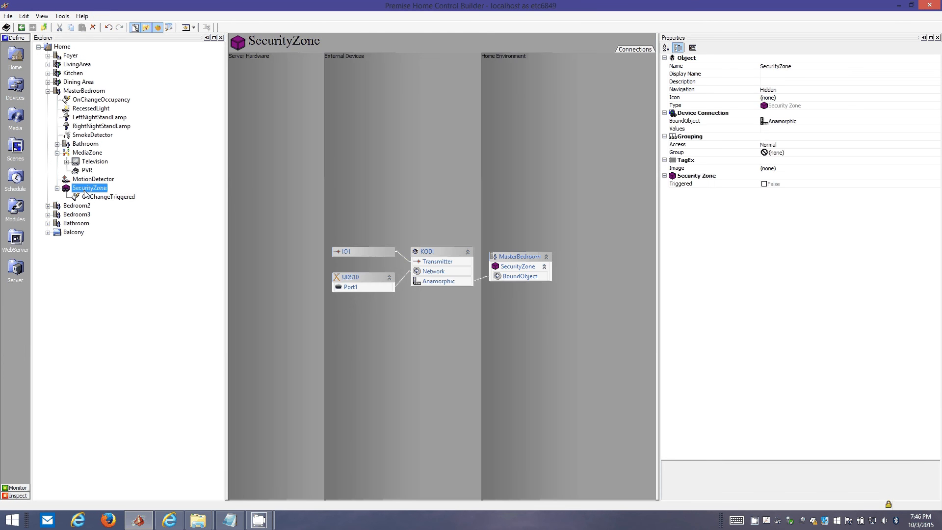
Step: Set KODI as the source of the LNT4665 television's VideoIn2 in MediaZone, and check the PVR and MediaZone connections
left_click(88, 155)
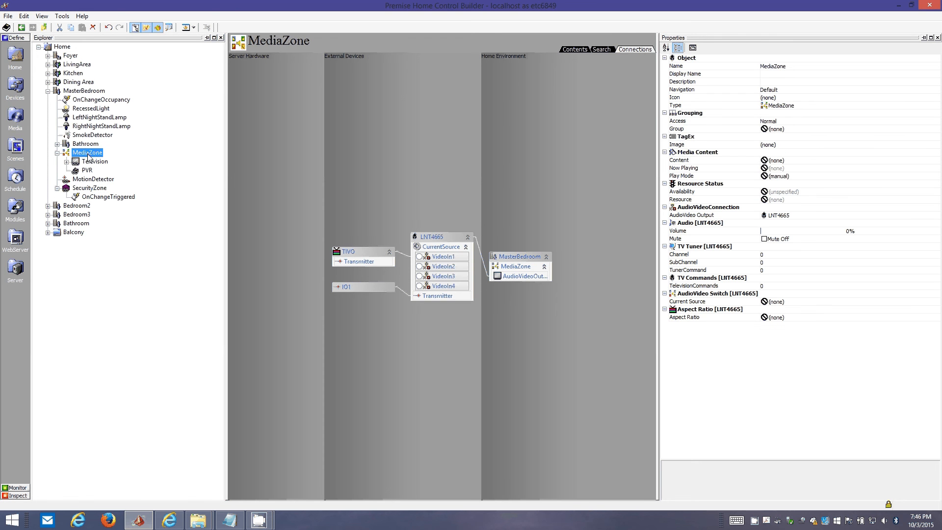
left_click(90, 161)
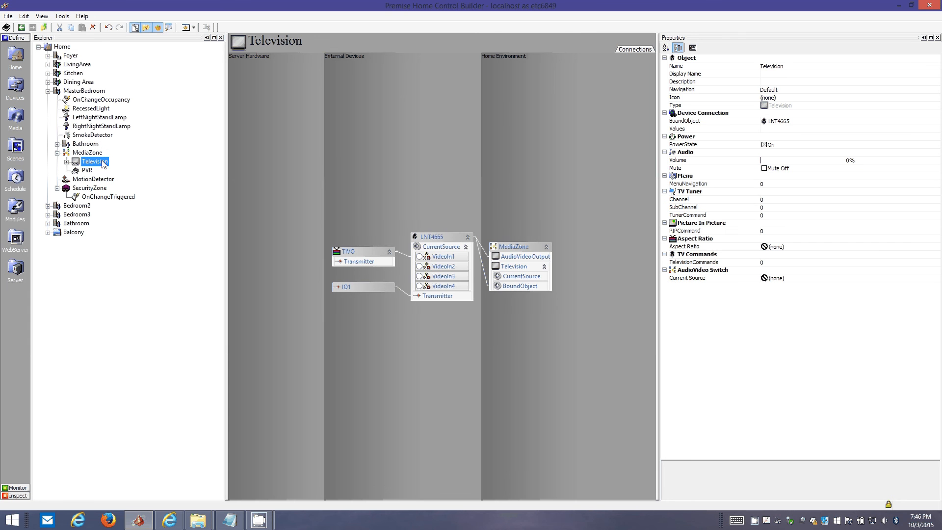
double_click(435, 269)
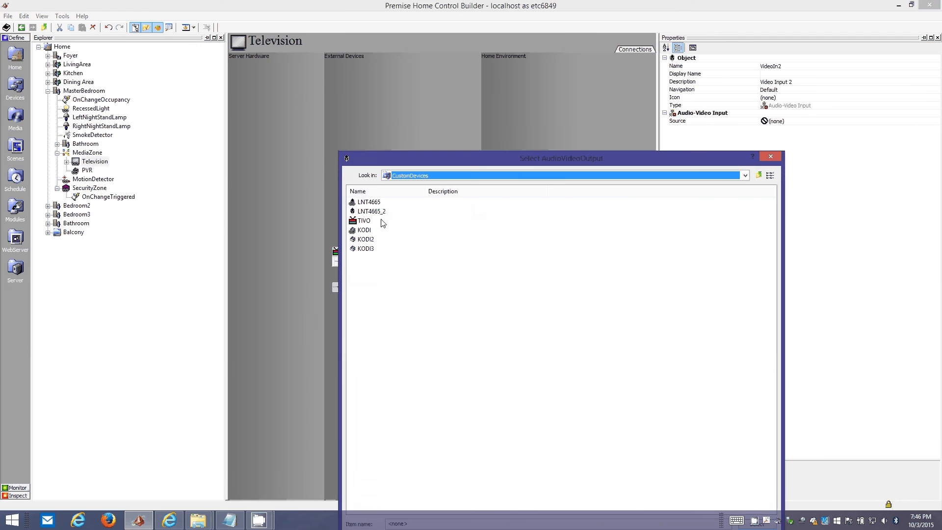
double_click(367, 230)
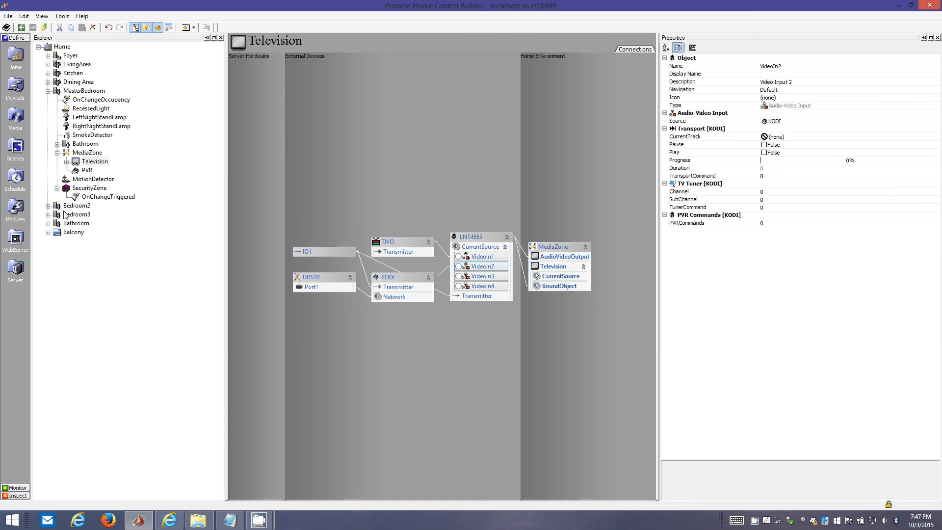
left_click(88, 170)
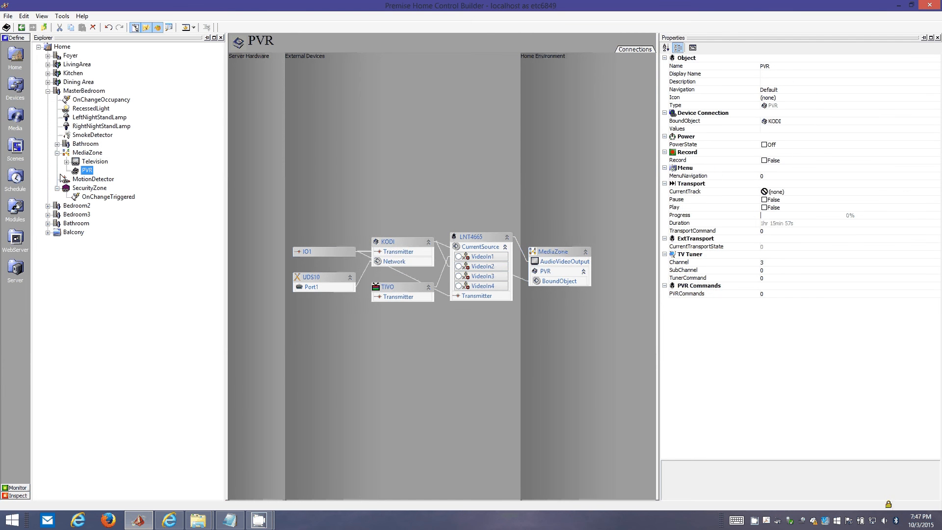
left_click(79, 152)
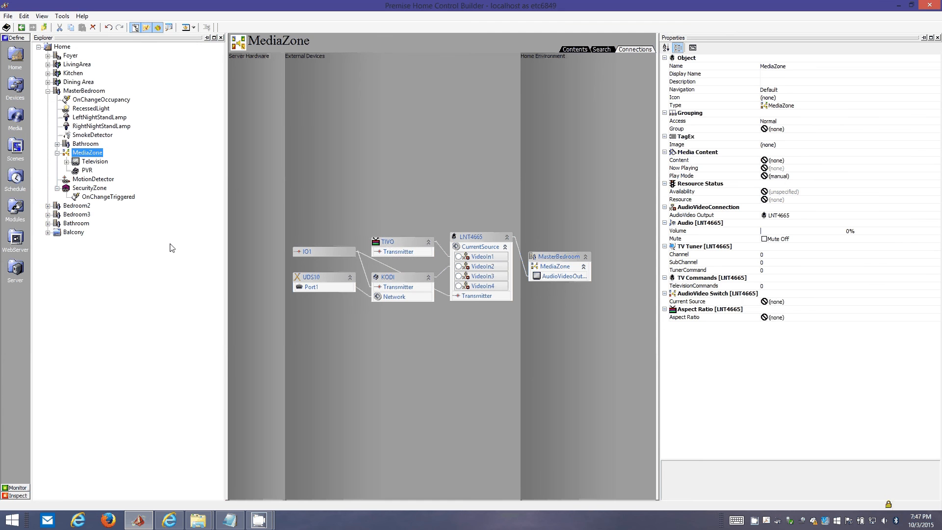
Step: Switch to Internet Explorer, load localhost/, and restore the browser to a smaller floating window
left_click(169, 520)
left_click(177, 19)
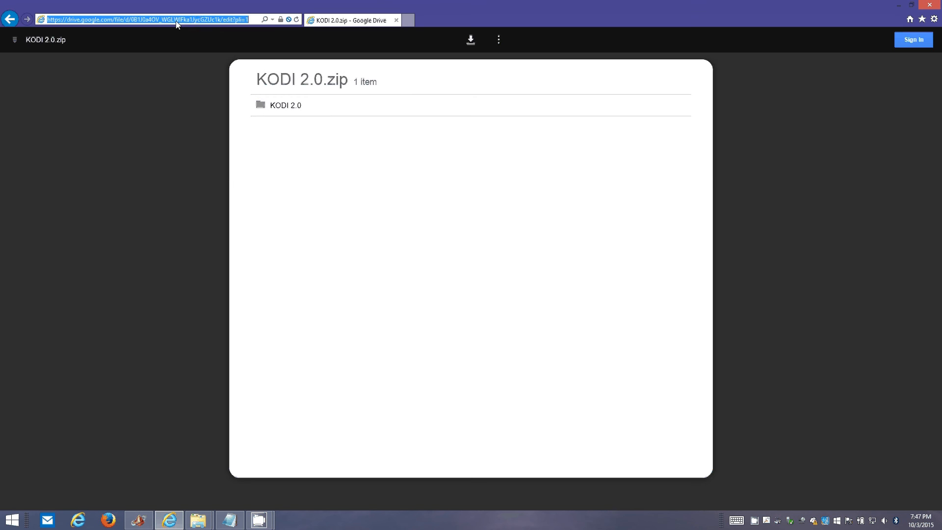
type("localhost/")
key("Return")
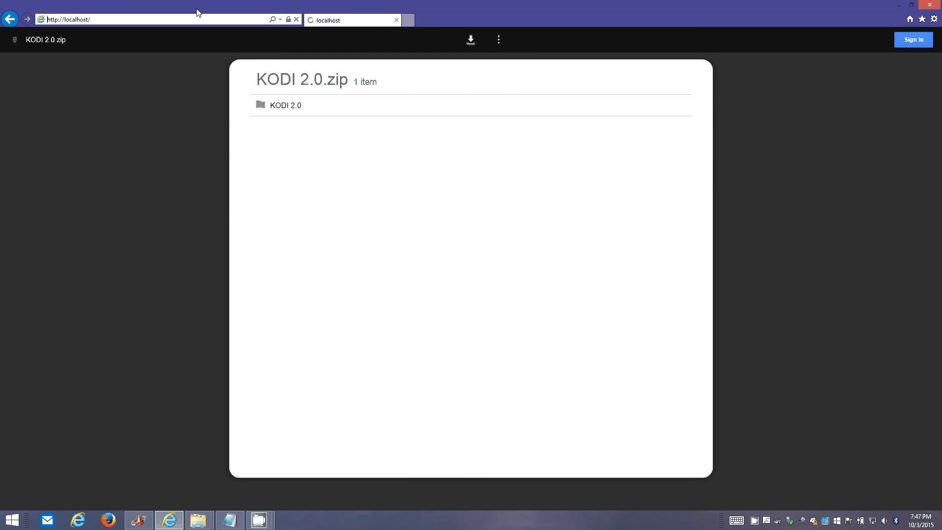
double_click(181, 4)
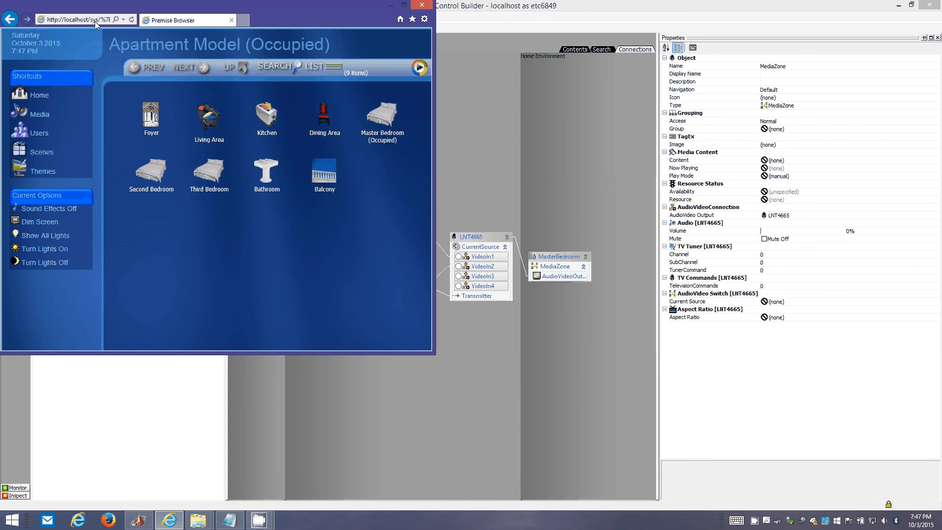
double_click(106, 5)
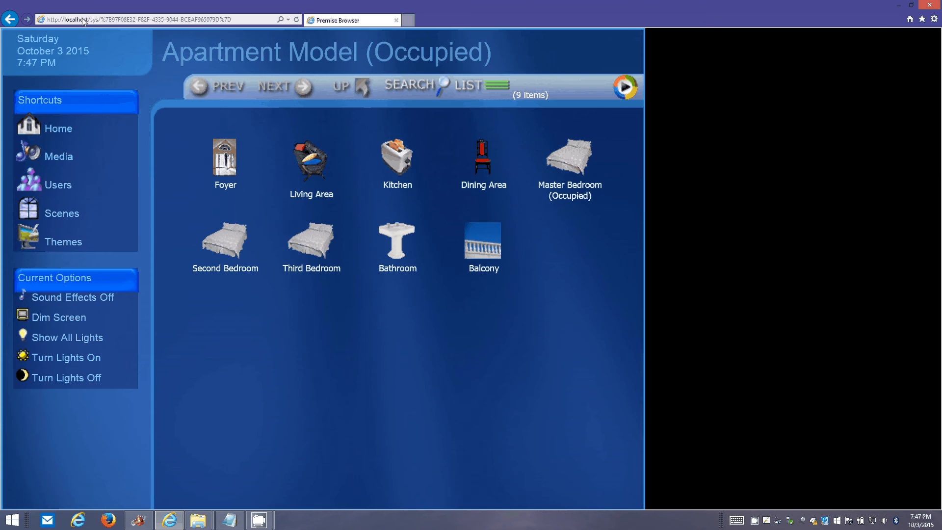
double_click(127, 5)
left_click_drag(122, 28, 157, 29)
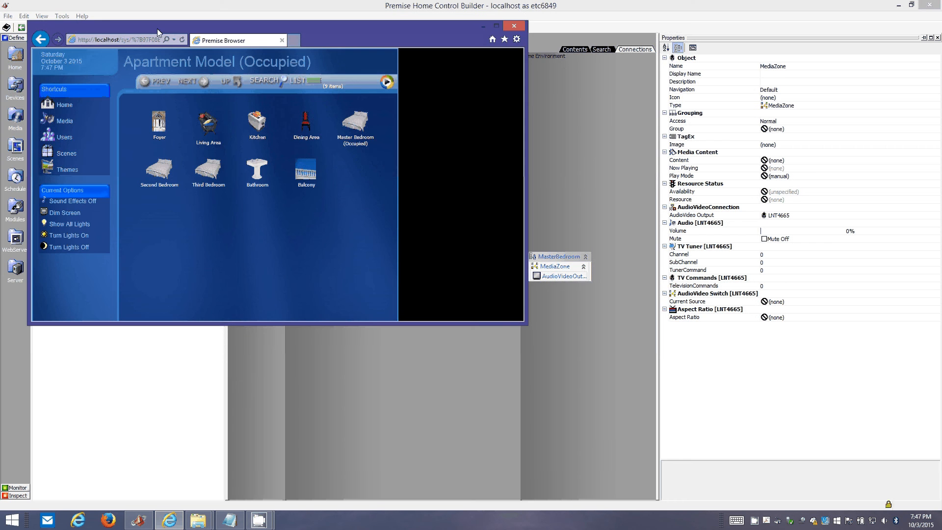
Step: View the Master Bedroom's MediaZone in Premise Browser, and open the Content folder of the Media library
left_click(349, 125)
left_click(157, 172)
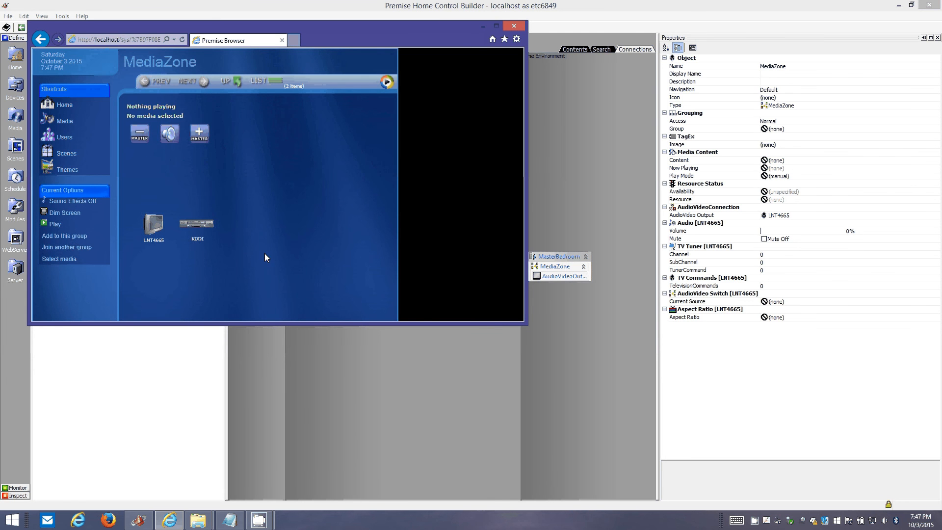
left_click(60, 123)
left_click(164, 123)
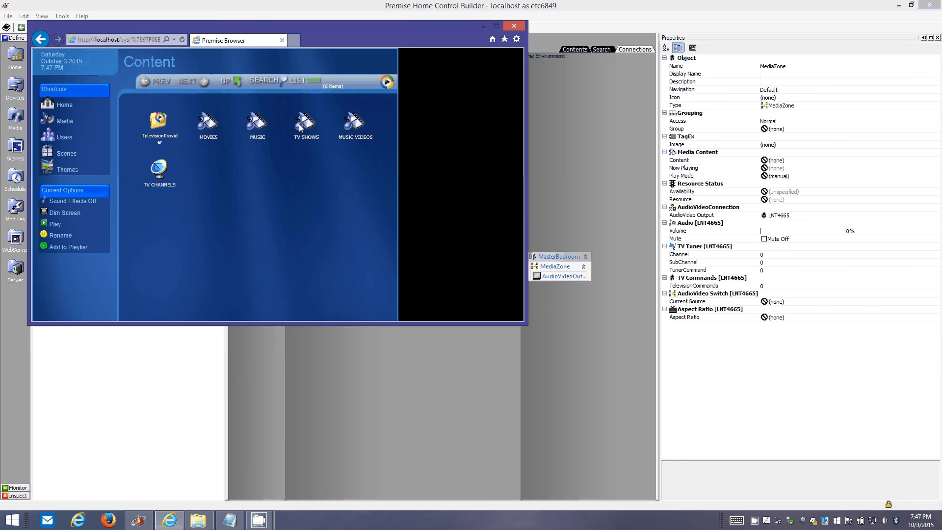
left_click_drag(211, 28, 247, 109)
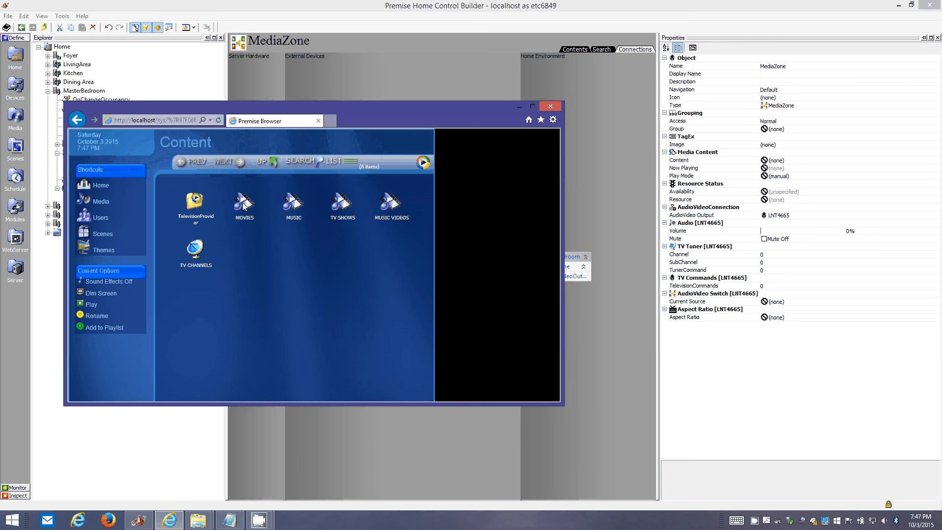
Step: Browse the MOVIES folder and the tracks of the Baduizm album under MUSIC, and return to Content
left_click(243, 204)
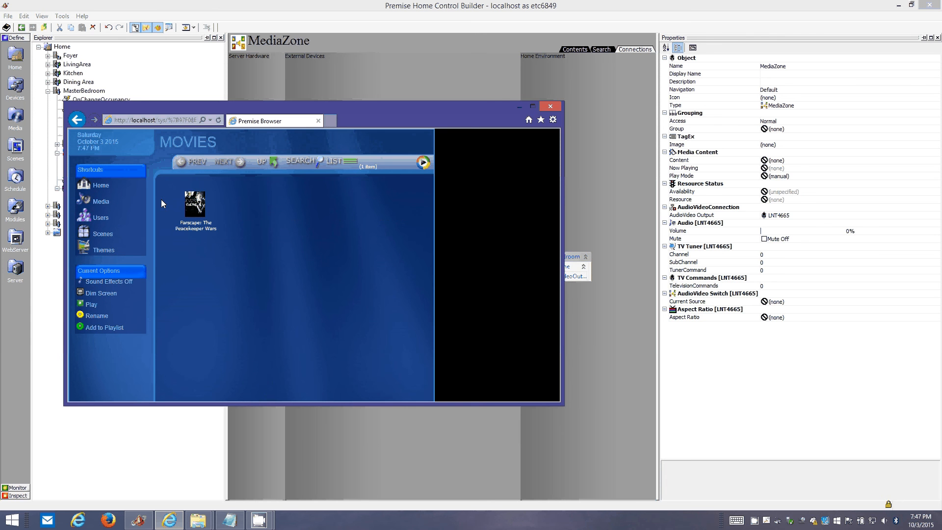
left_click(284, 172)
left_click(190, 213)
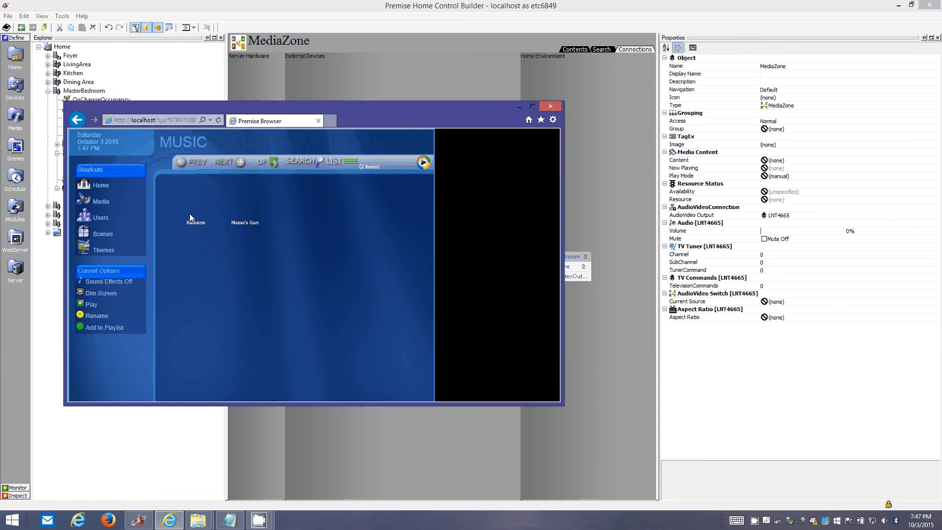
left_click(198, 214)
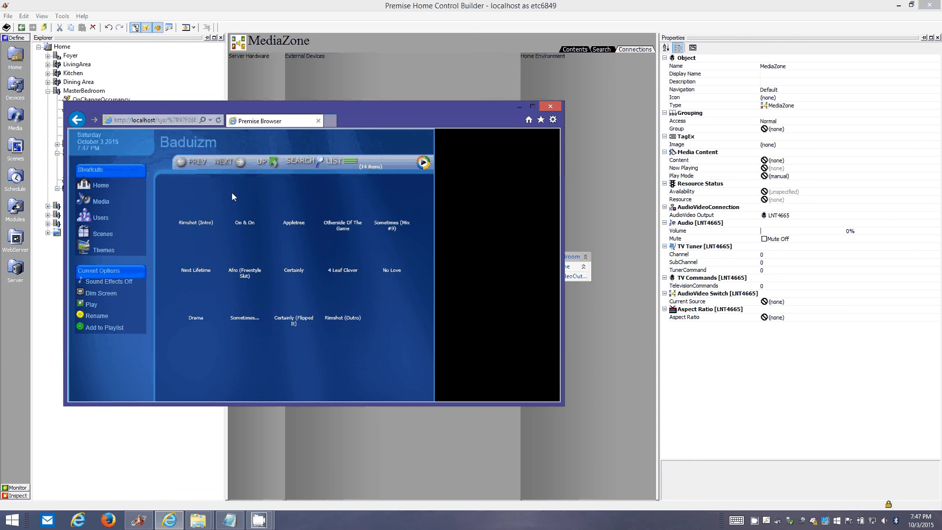
left_click(274, 162)
left_click(276, 163)
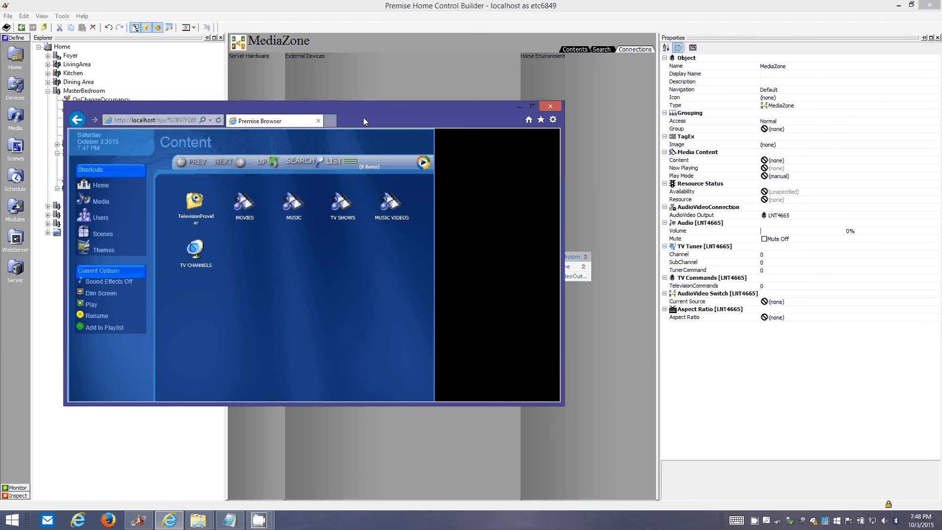
Step: Browse the Doctor Who (2005) Season 8 episodes under TV SHOWS and the MUSIC VIDEOS folder, and return to Content
left_click(340, 204)
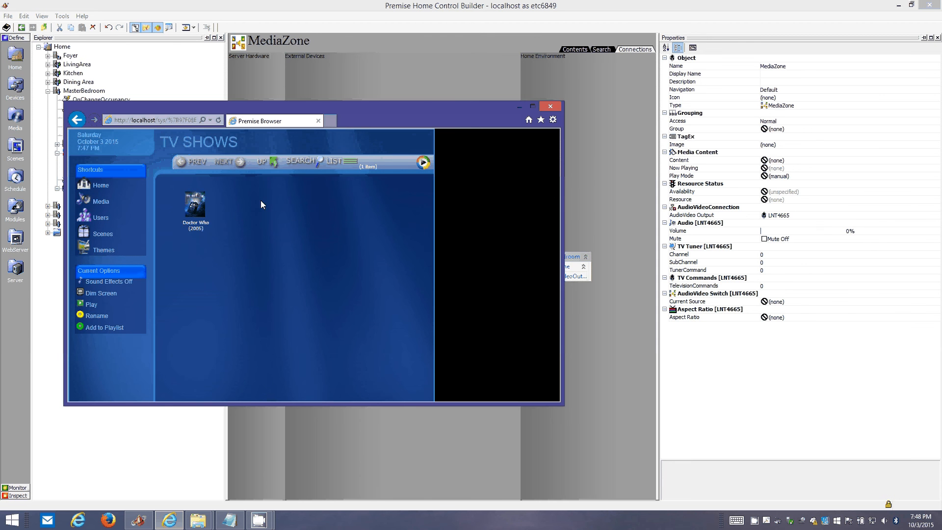
left_click(199, 205)
left_click(199, 206)
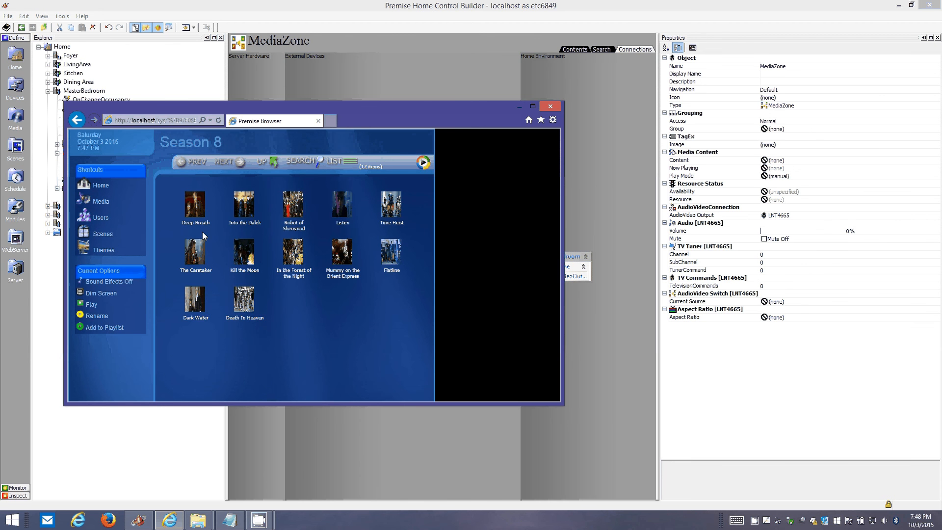
left_click(268, 165)
left_click(268, 166)
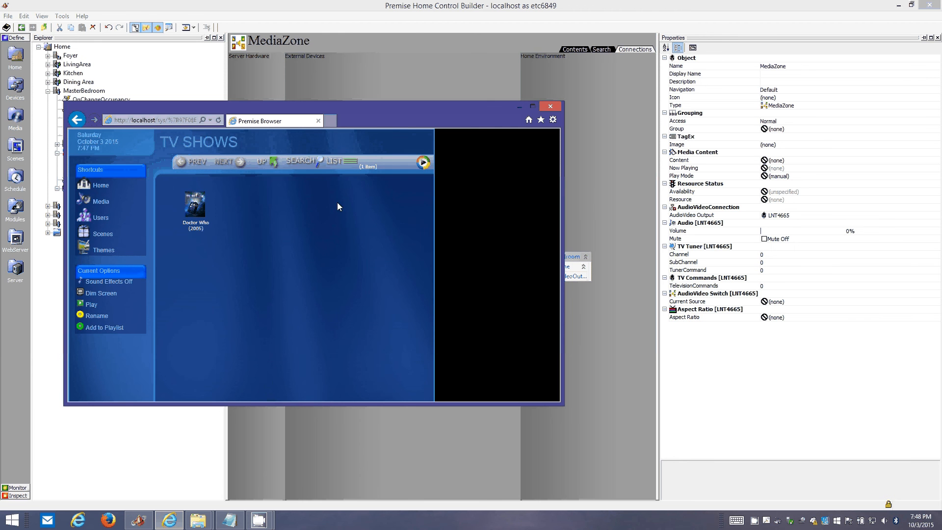
left_click(269, 165)
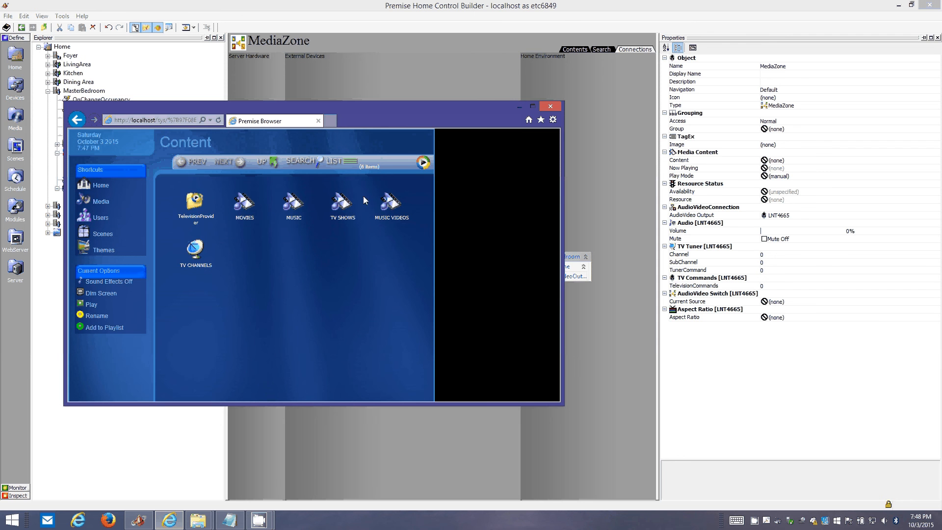
left_click(390, 203)
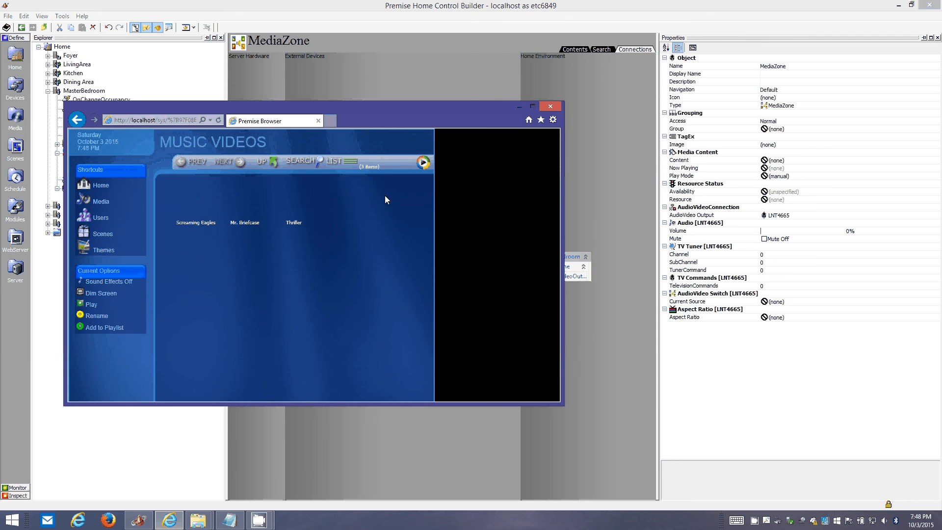
left_click(273, 165)
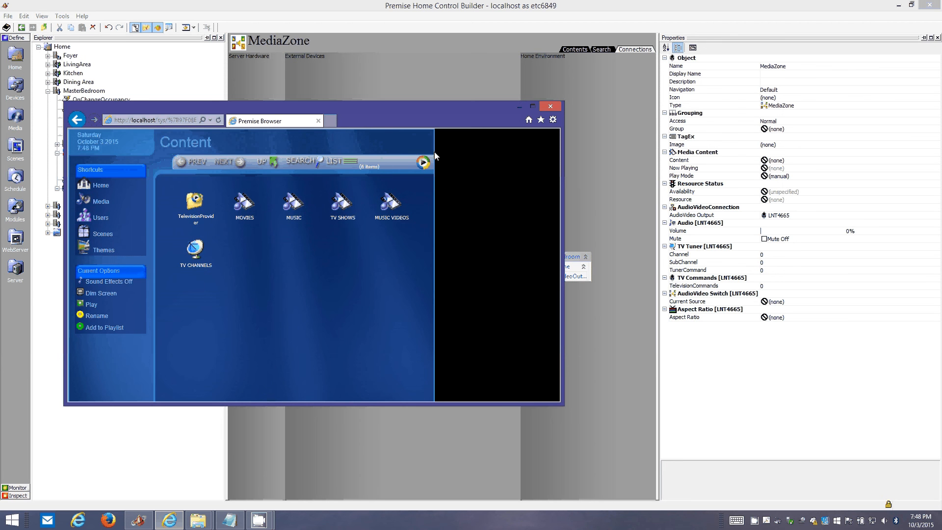
Step: Close the browser, open the Media library in Premise Home Control Builder, and examine the properties of Season 8 and Farscape: The Peacekeeper Wars
left_click(551, 107)
left_click(10, 90)
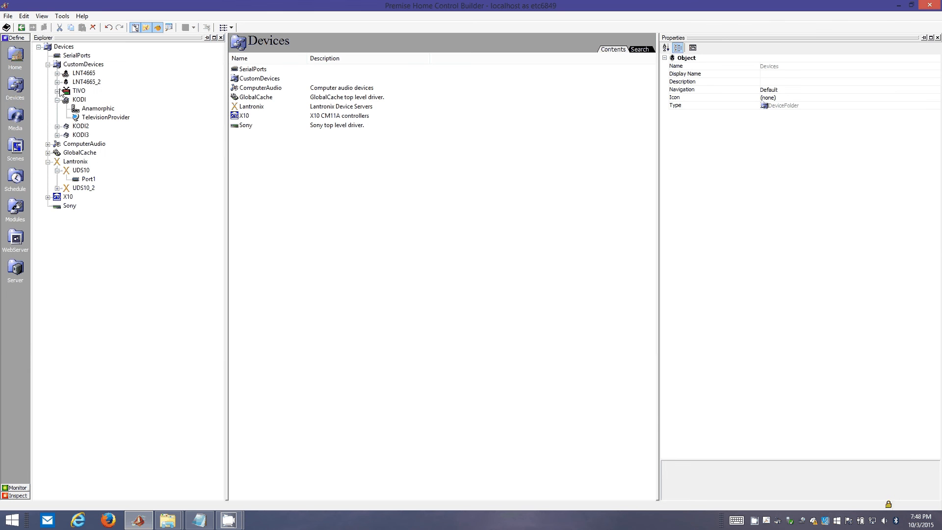
left_click(16, 125)
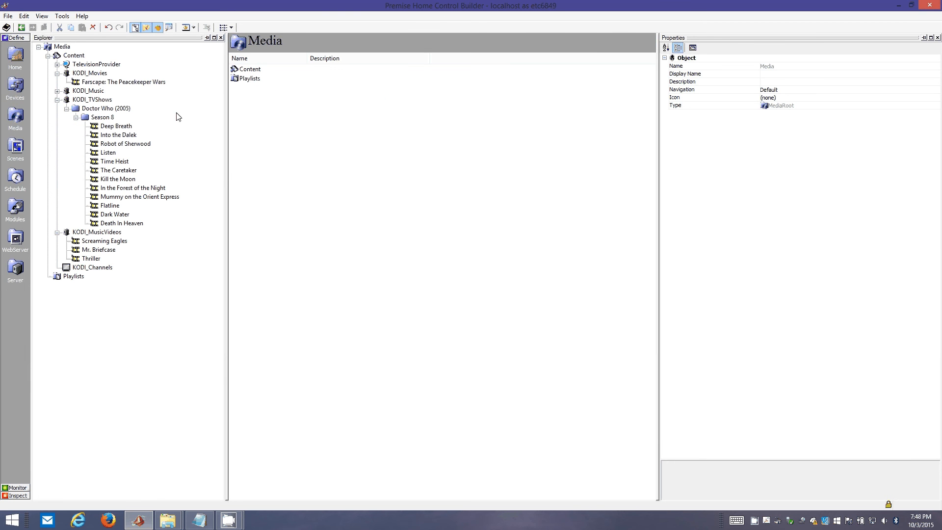
left_click(101, 118)
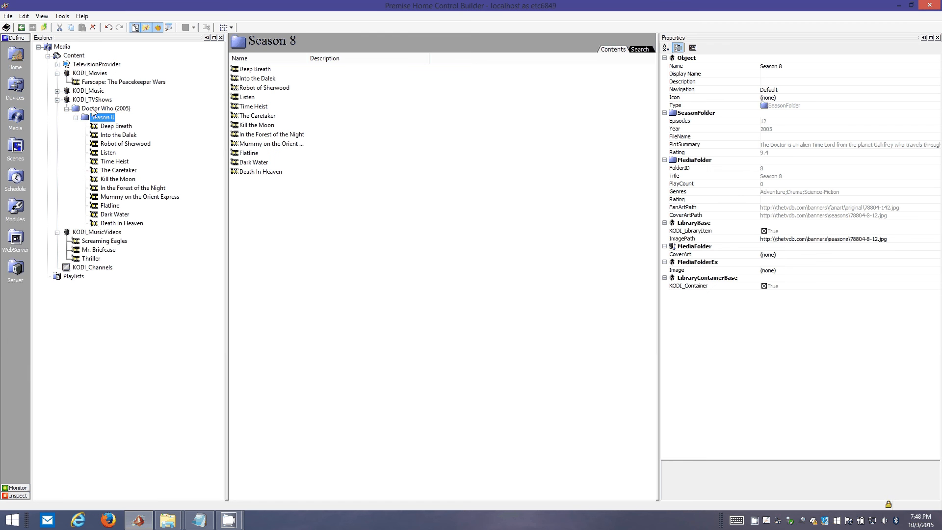
left_click(57, 91)
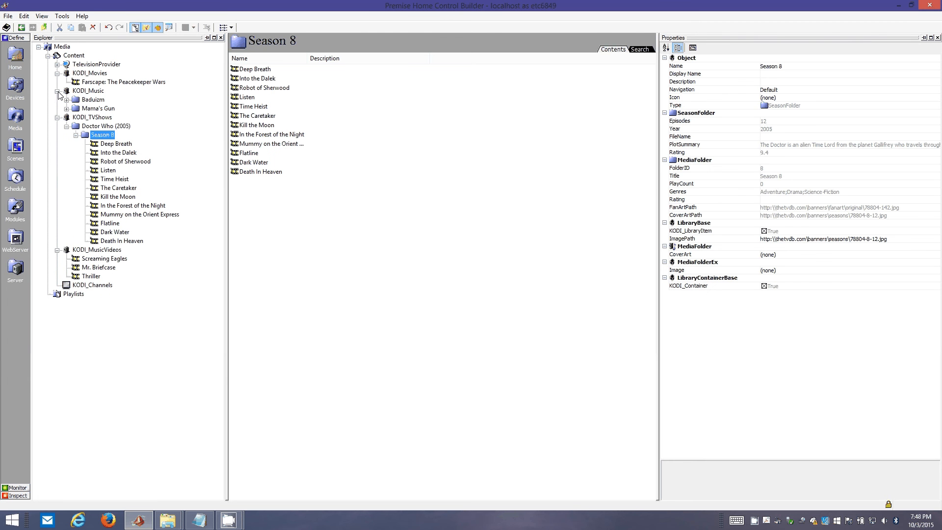
left_click(93, 82)
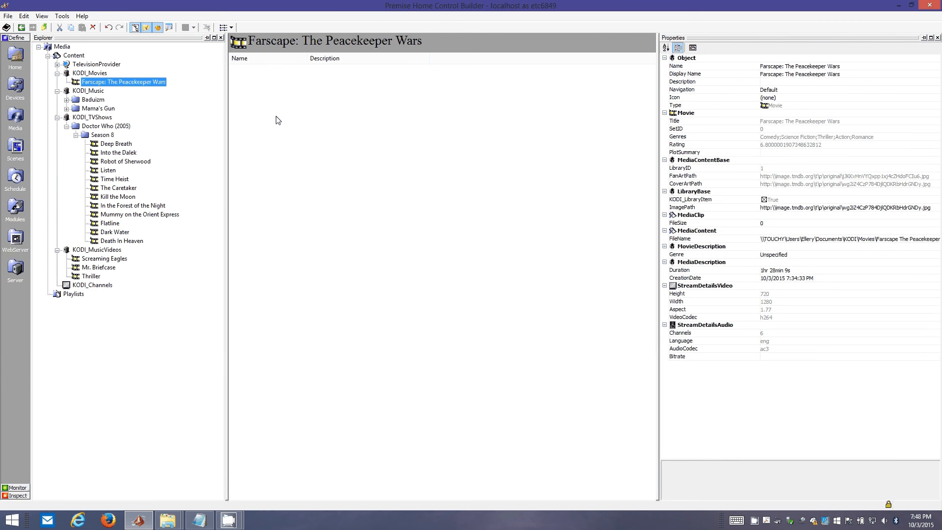
Step: Expand the Mama's Gun and Baduizm albums under KODI_Music, and inspect Baduizm's full FanArtPath
mouse_move(130, 525)
double_click(96, 108)
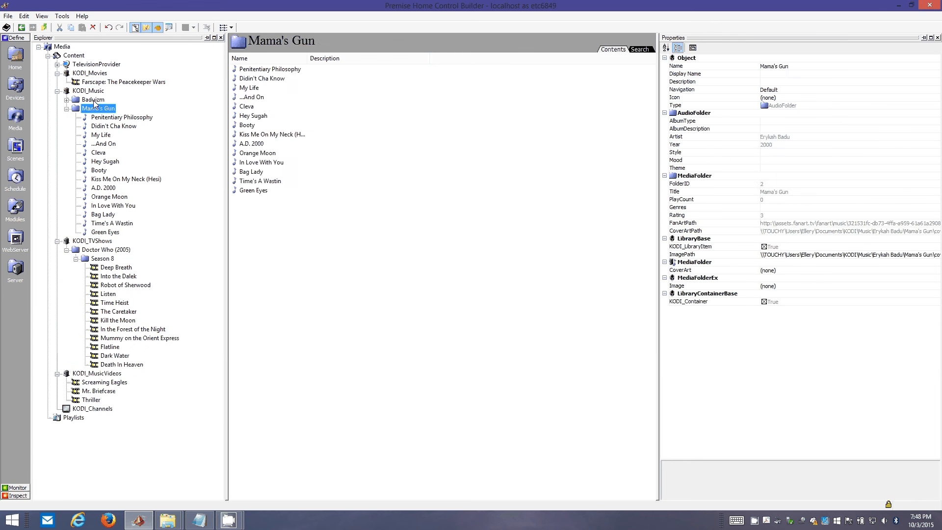
double_click(93, 100)
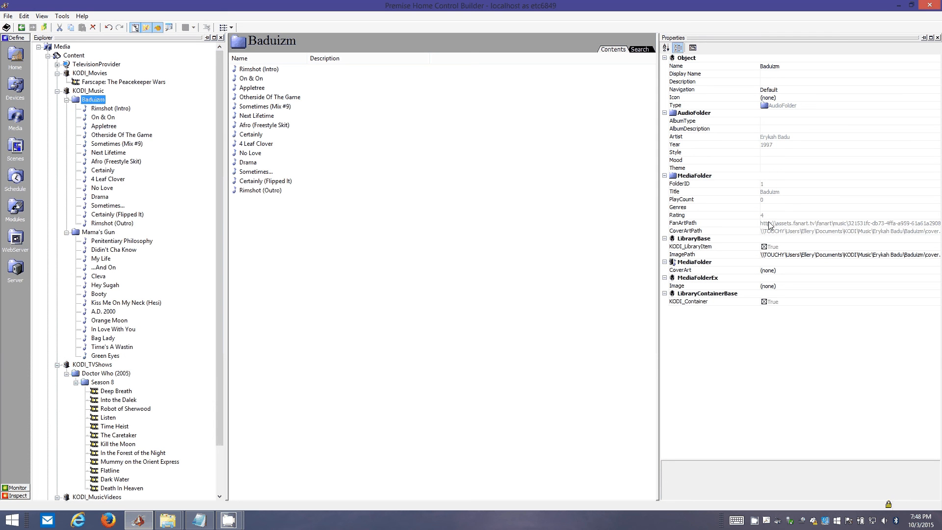
left_click(796, 225)
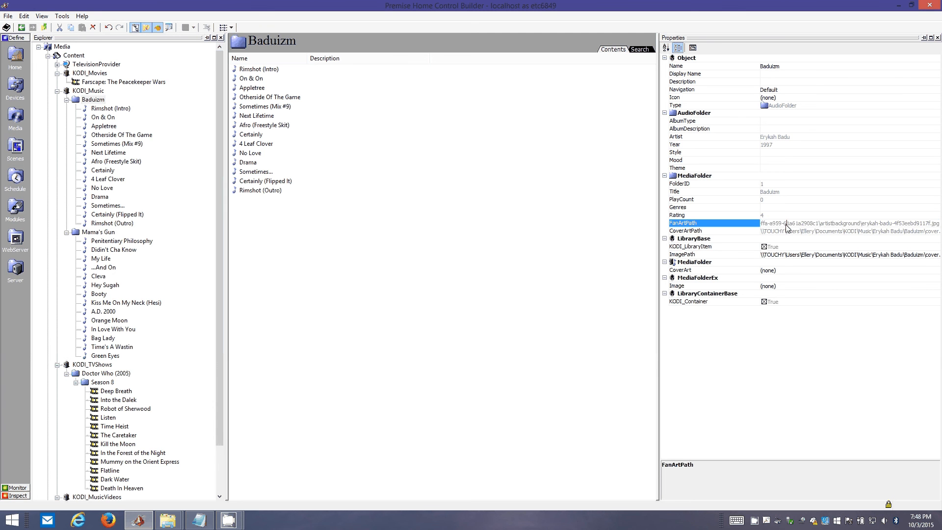
left_click_drag(785, 225, 719, 221)
left_click(770, 224)
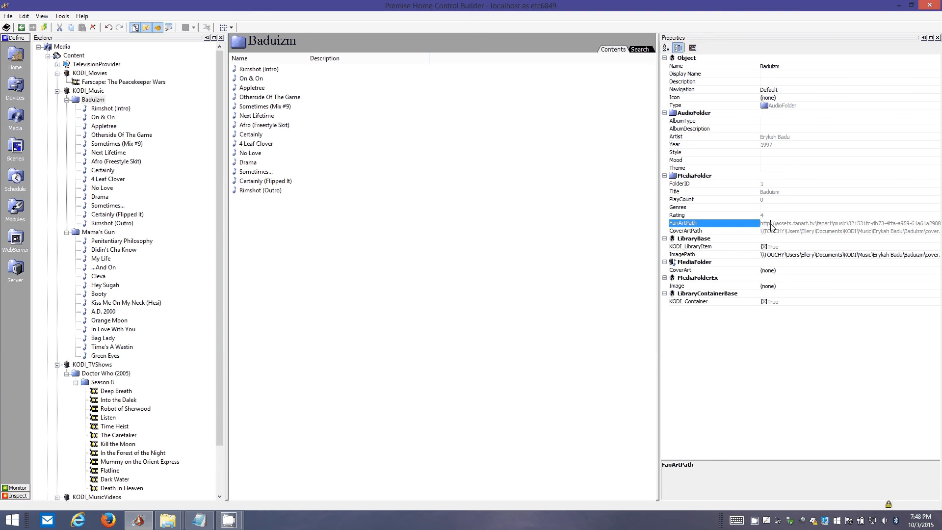
left_click(770, 177)
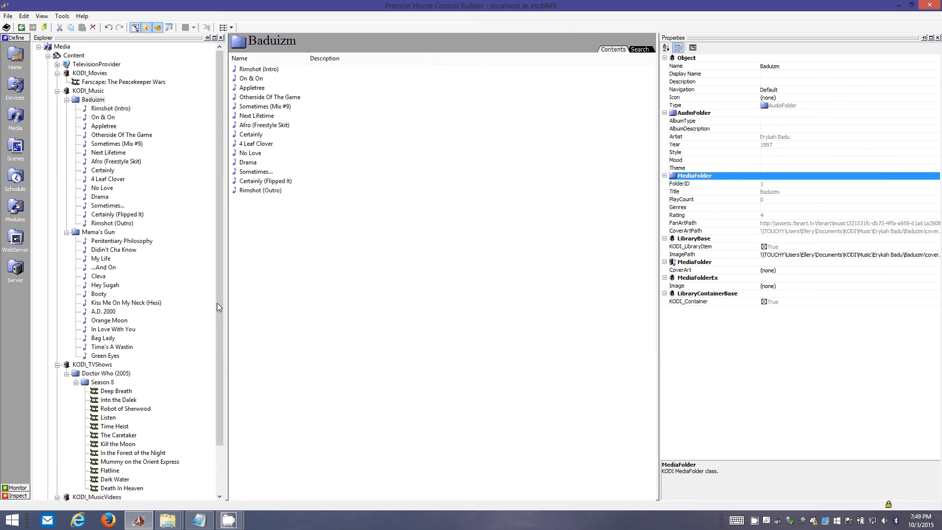
Step: Examine the properties of the Mama's Gun album, its track Booty, the Farscape movie and the KODI_MusicVideos provider
left_click(95, 233)
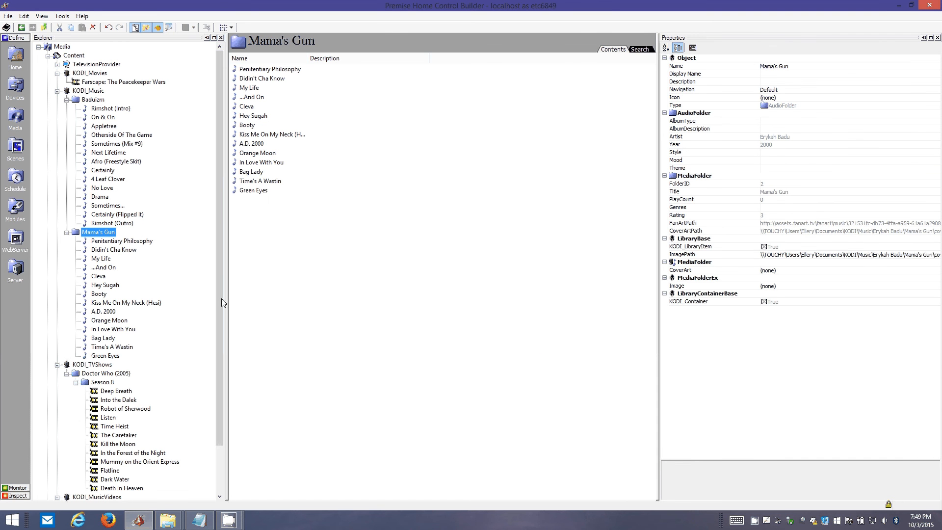
left_click(97, 295)
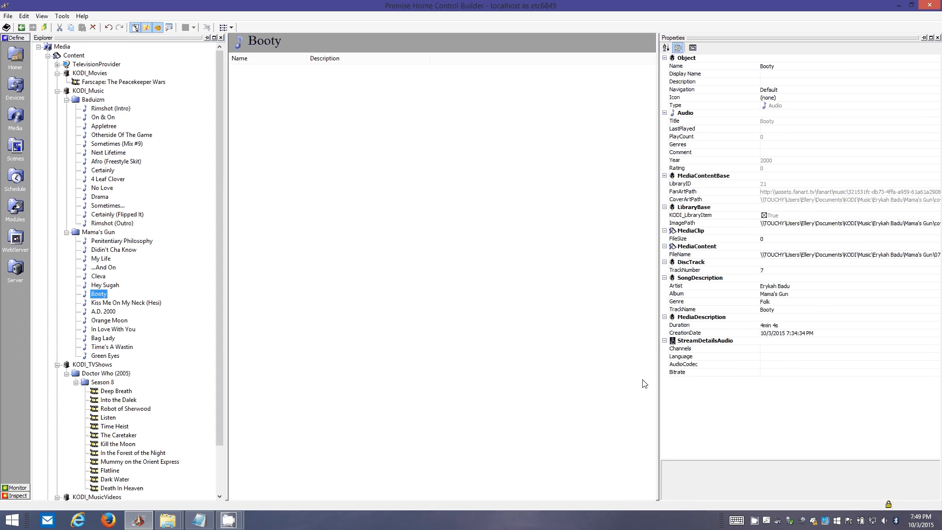
left_click(86, 80)
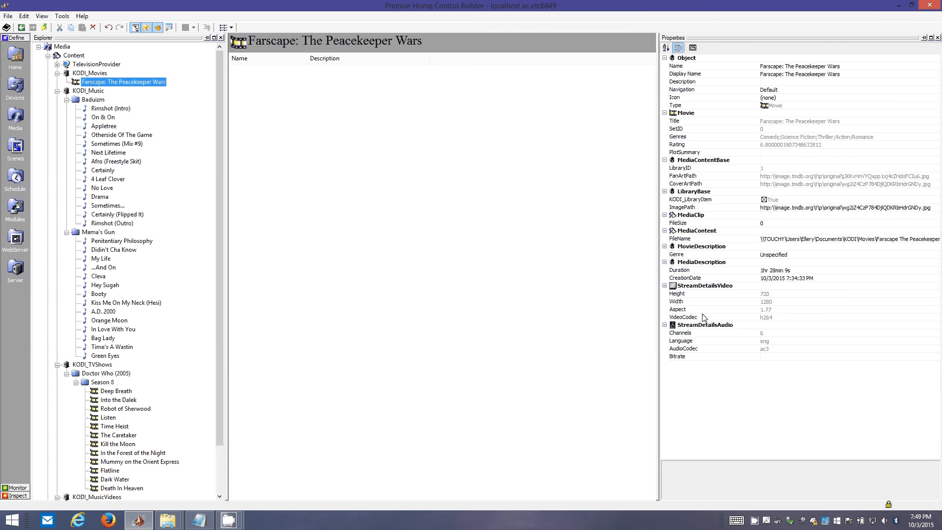
scroll(216, 224, "down", 2)
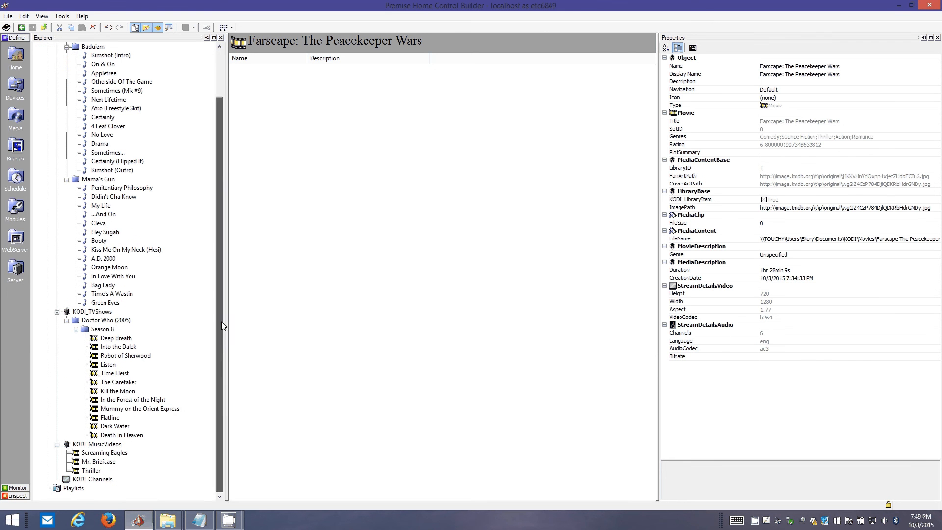
left_click(114, 444)
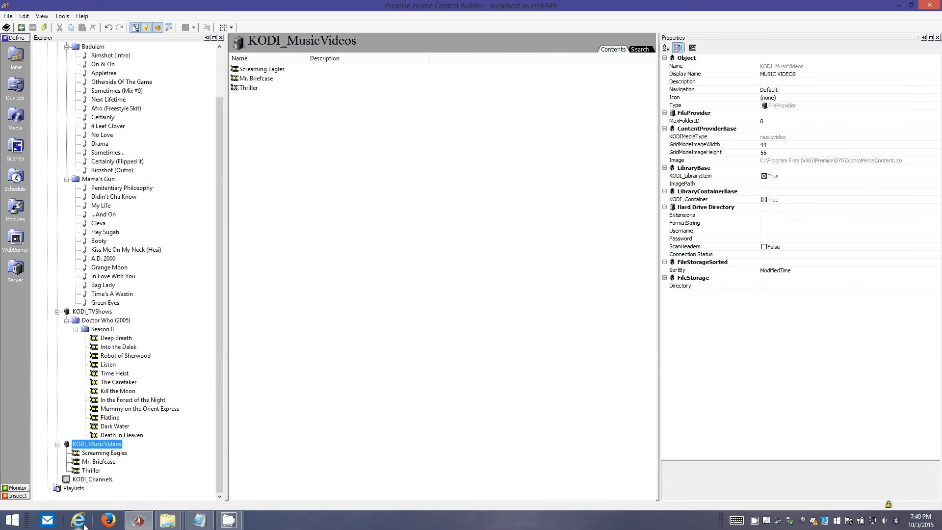
Step: Select MasterBedroom's MediaZone in the Home tree, and load localhost/ in a new, maximized Internet Explorer window
left_click(16, 57)
left_click(86, 155)
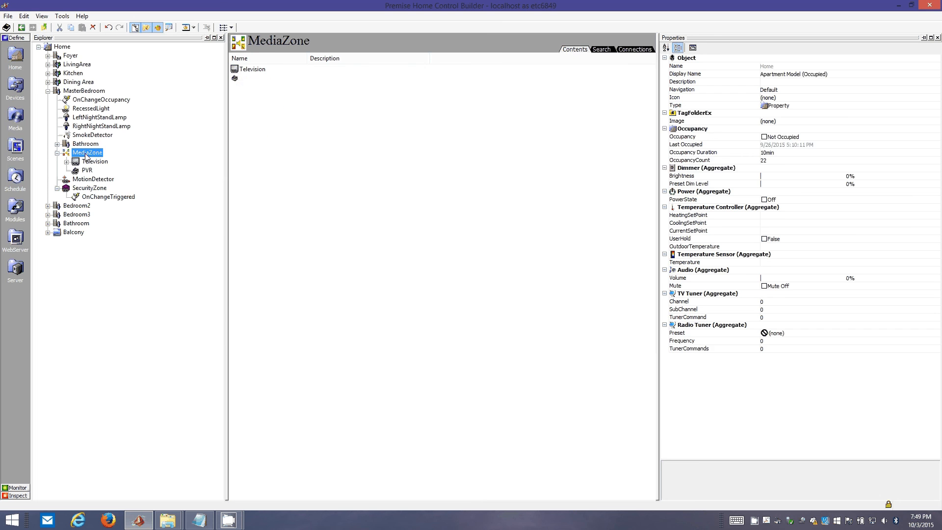
left_click(77, 519)
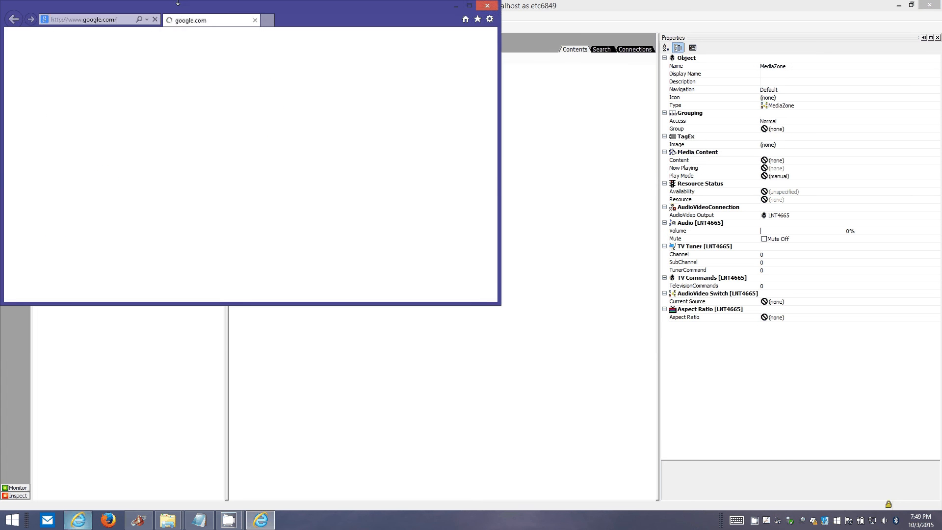
left_click(116, 21)
type("localhost/")
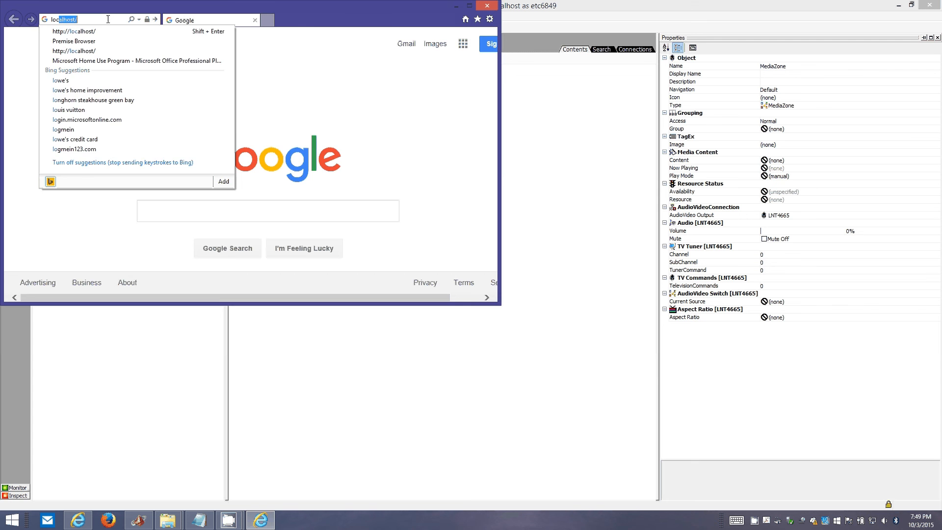
key("Return")
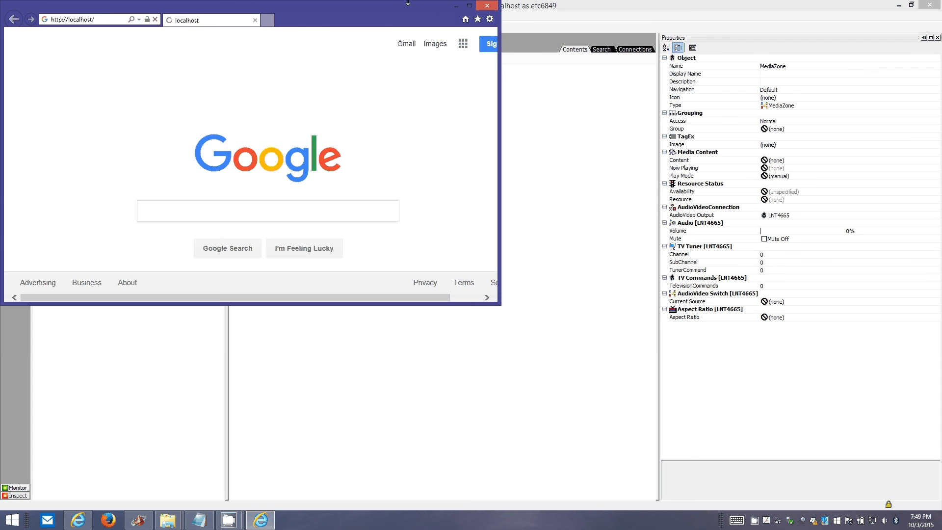
left_click_drag(351, 25, 343, 1)
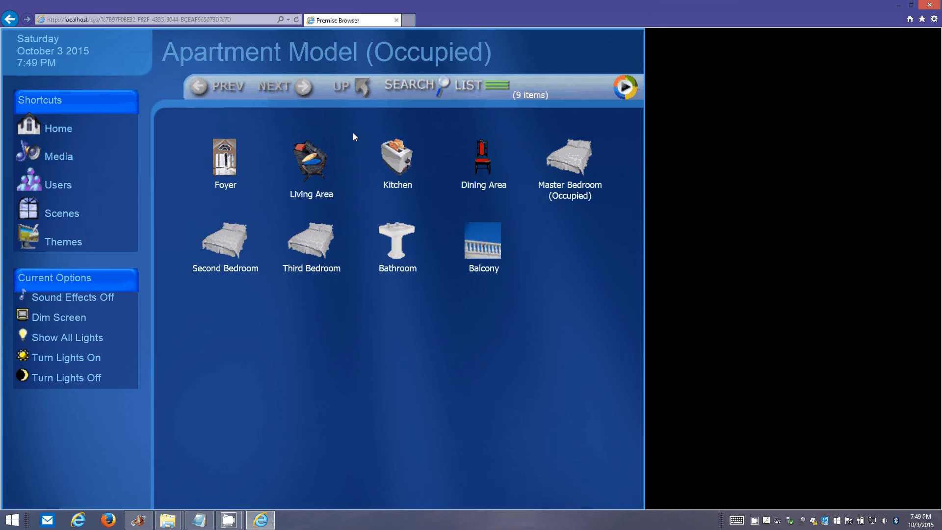
Step: View the KODI remote control in the Master Bedroom's MediaZone, and return to the MediaZone page
left_click(548, 163)
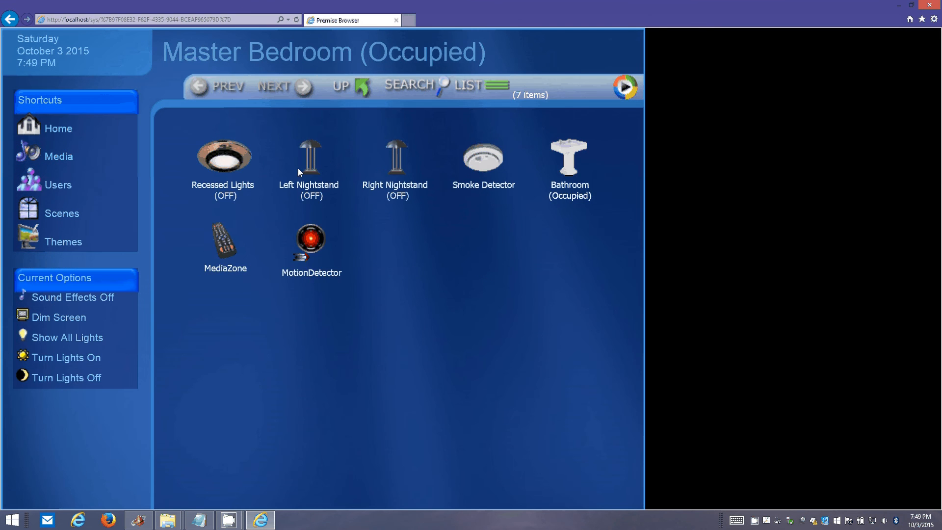
left_click(225, 239)
left_click(301, 338)
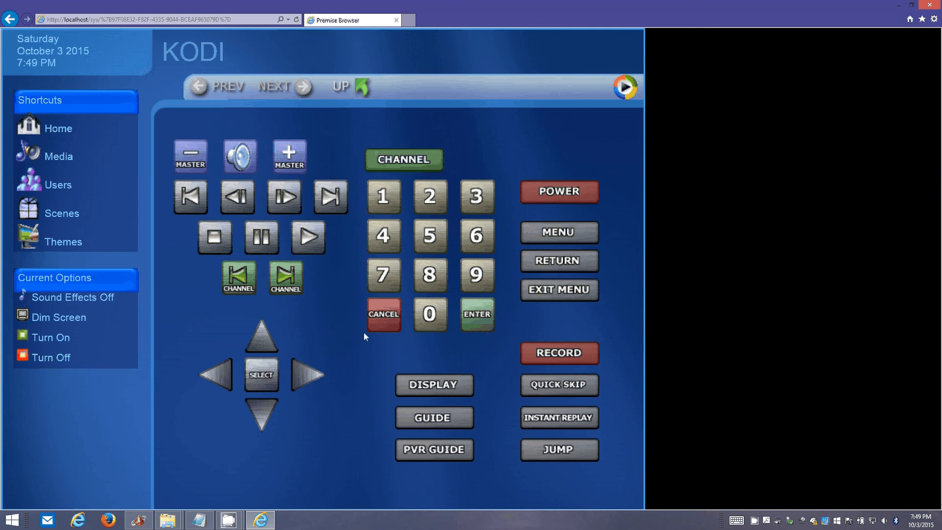
left_click(363, 89)
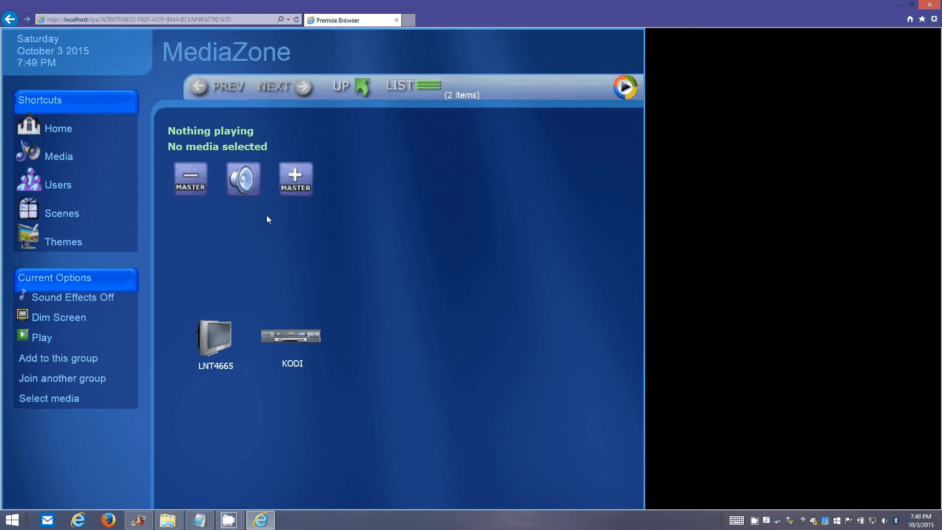
Step: Play the MOVIES folder from the Media library's Content in the MediaZone, and stop the playback
left_click(58, 156)
left_click(246, 156)
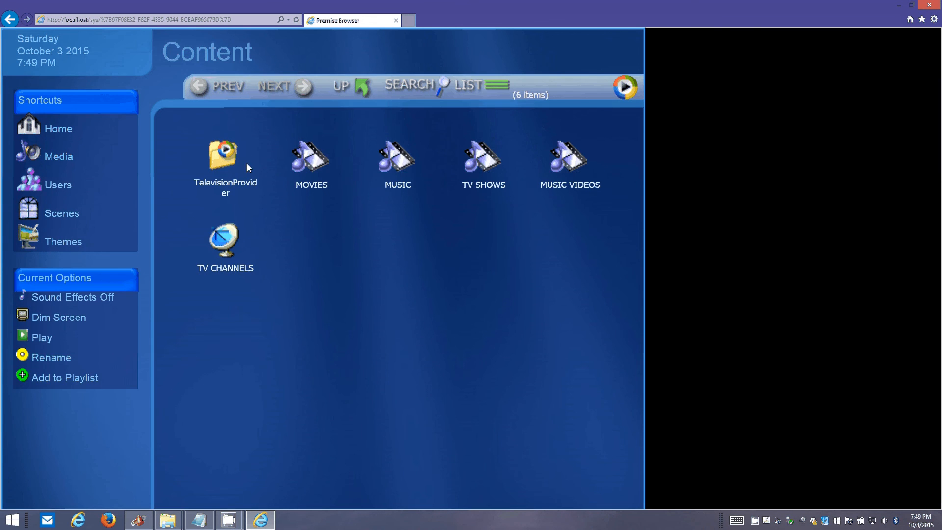
left_click(314, 160)
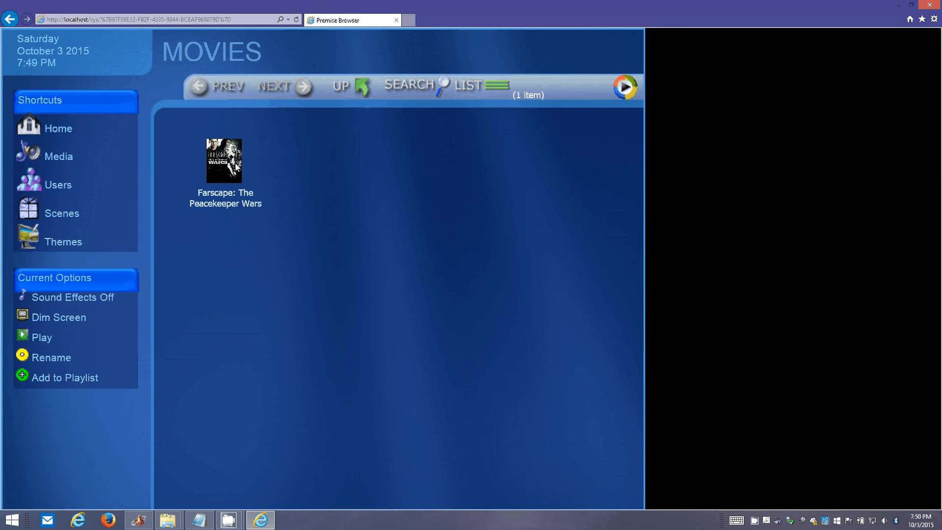
left_click(34, 337)
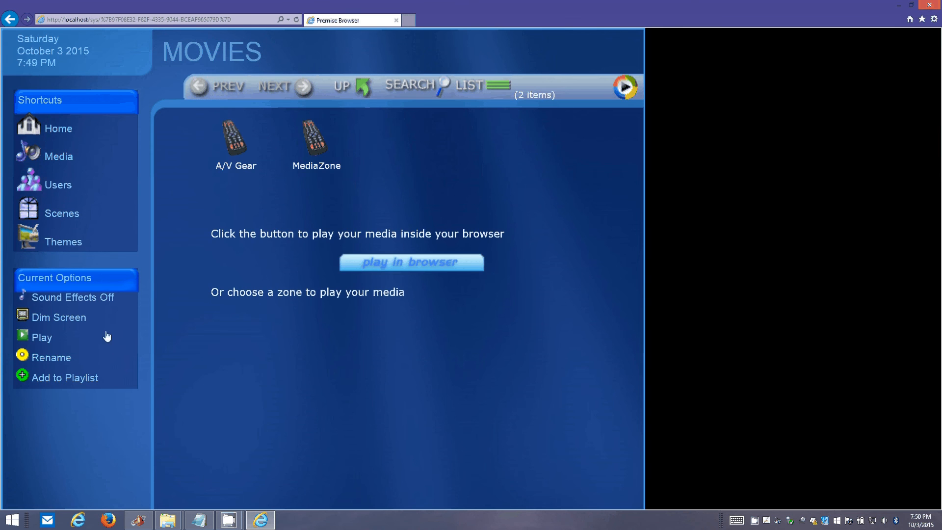
left_click(314, 135)
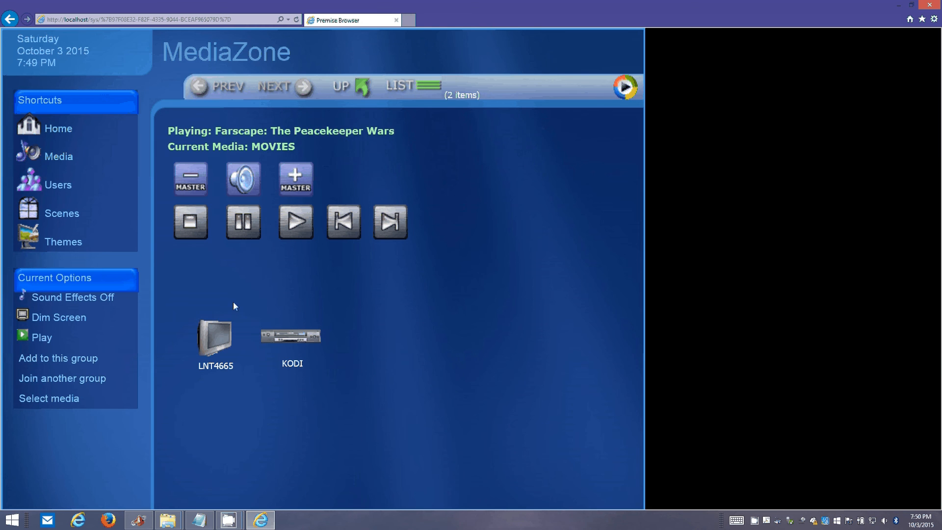
left_click(191, 229)
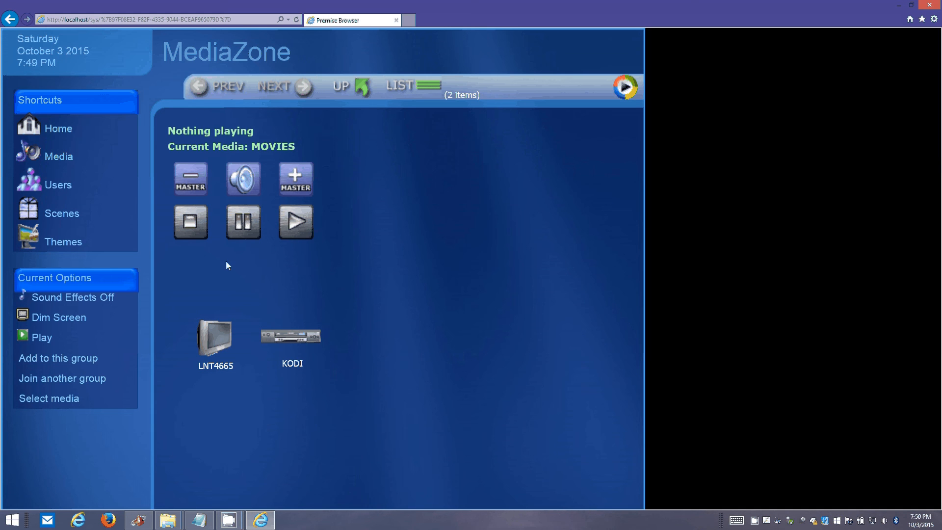
Step: Revisit the Media library's Content folder, and return through Home to the Master Bedroom's MediaZone controls
left_click(58, 157)
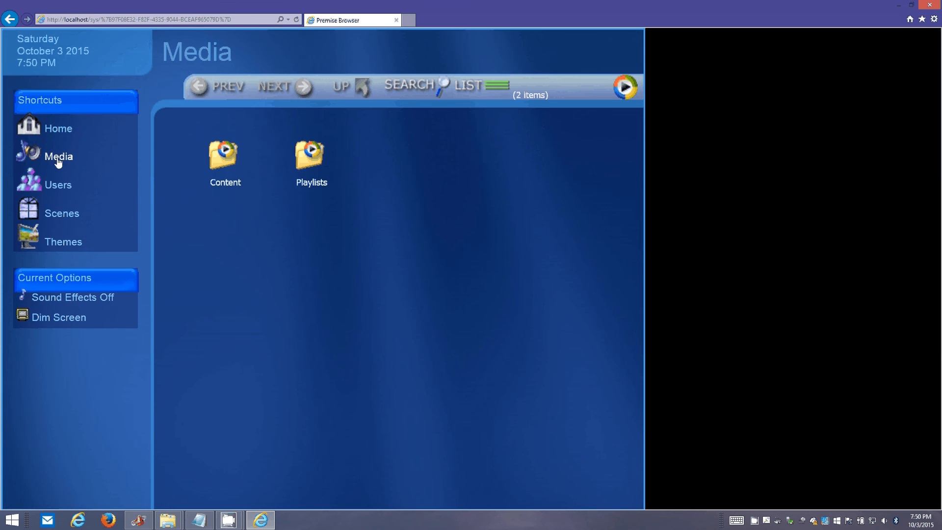
left_click(224, 161)
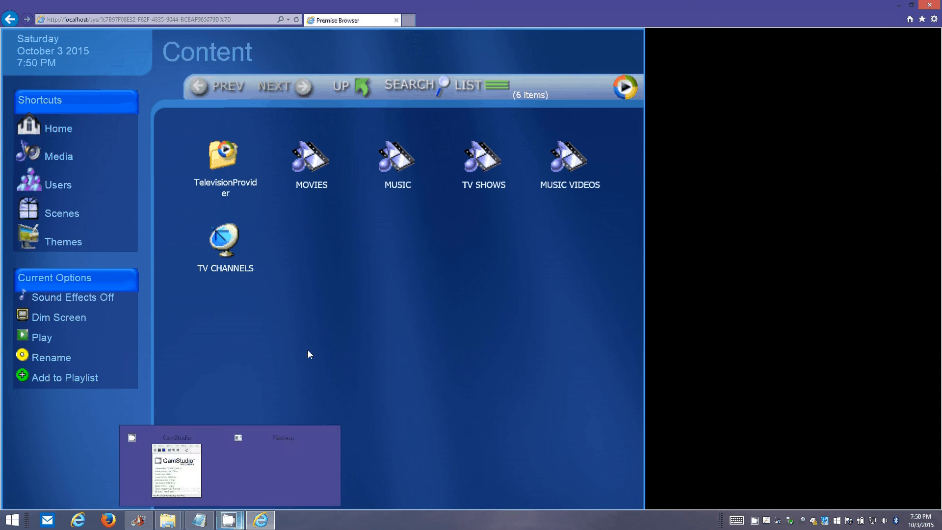
left_click(58, 131)
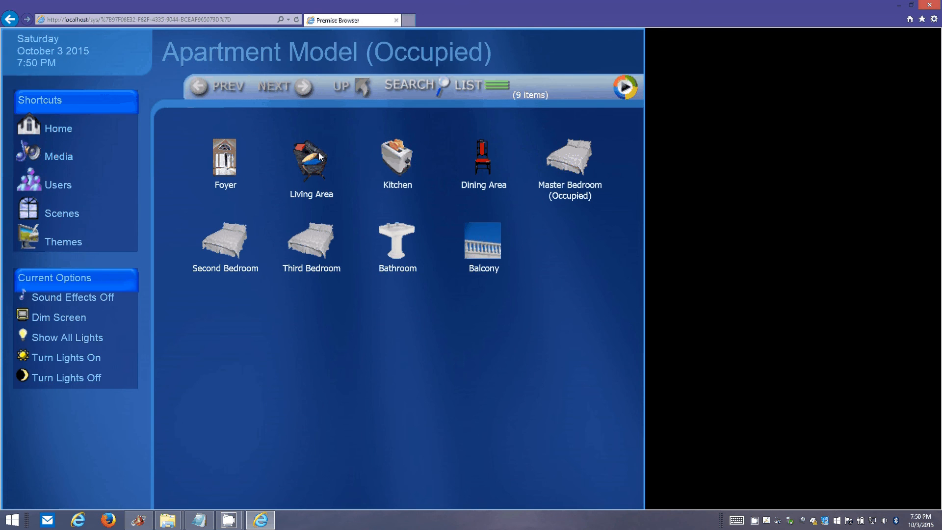
left_click(561, 163)
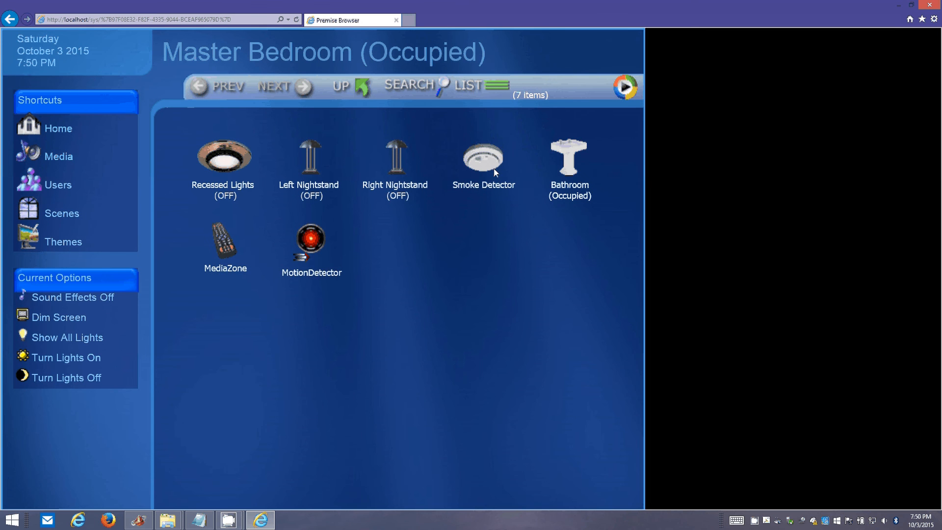
left_click(226, 250)
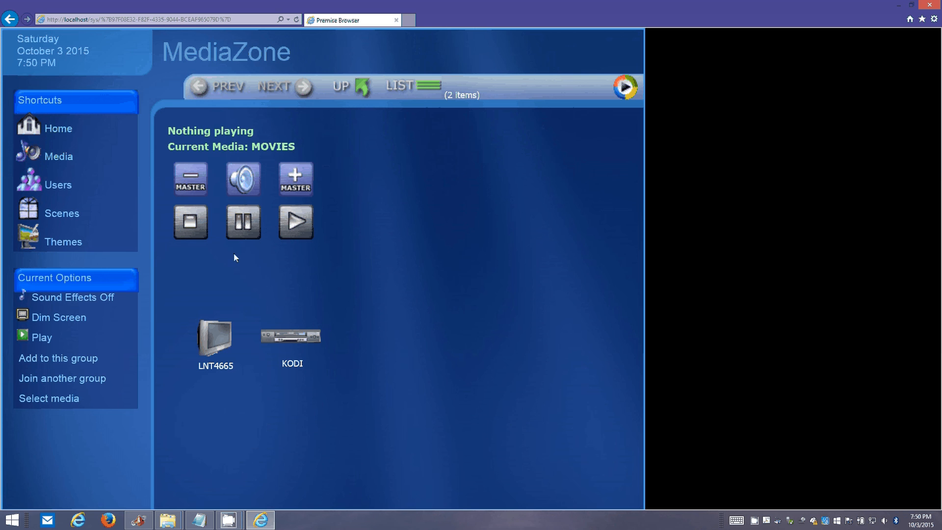
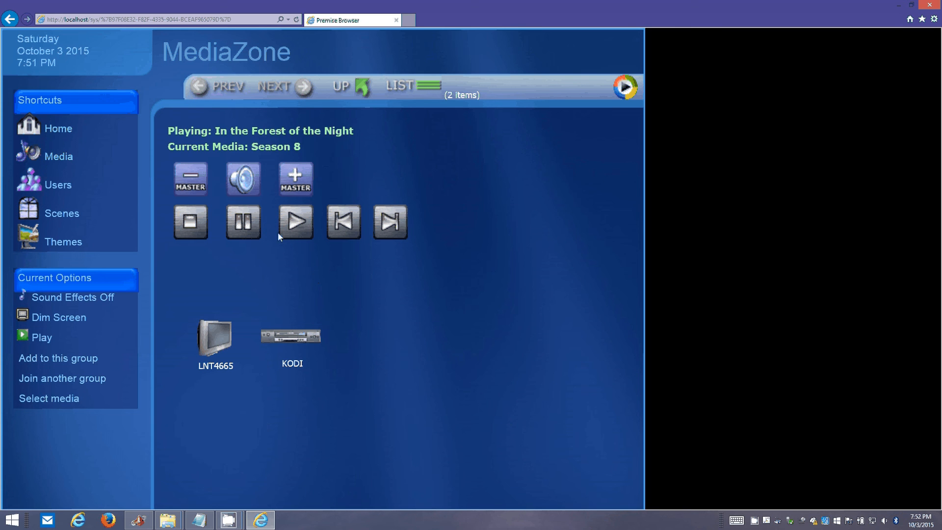
Step: Pause the Season 8 playback in the MediaZone, and skip to the next episode
left_click(243, 224)
left_click(385, 222)
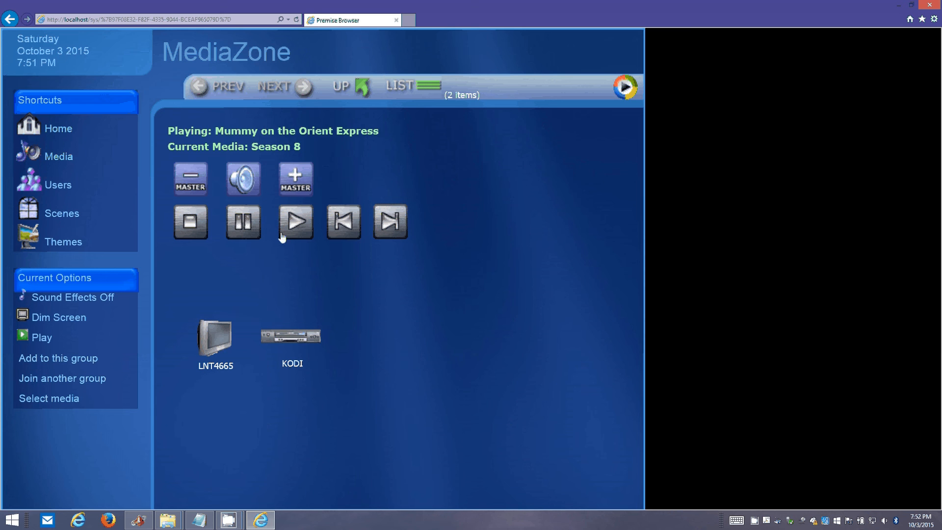
Step: Pause the Season 8 playback, view the KODI remote control page, and close Premise Browser from the home page
left_click(242, 234)
left_click(297, 340)
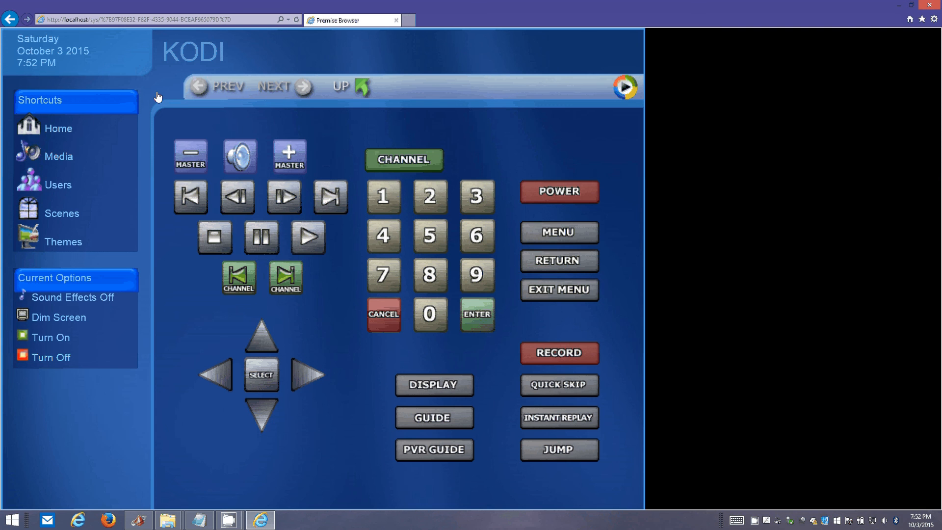
left_click(58, 129)
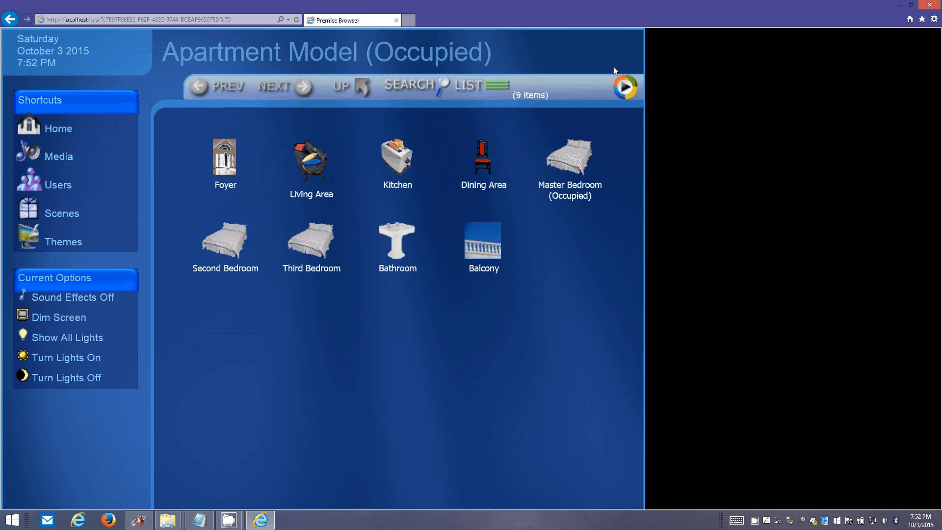
left_click(396, 20)
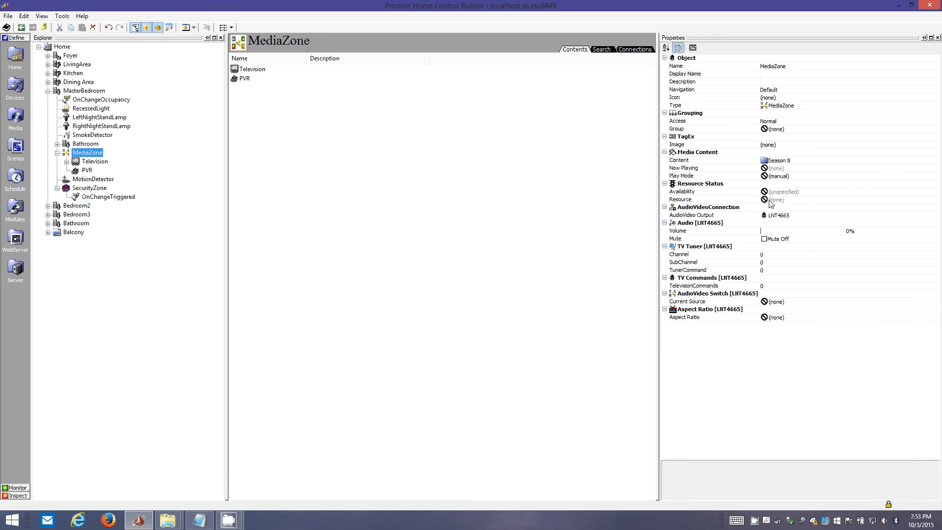
Step: Examine the Master Bedroom MediaZone's Play Mode and Now Playing properties, and its PVR's Type and BoundObject properties
left_click(710, 177)
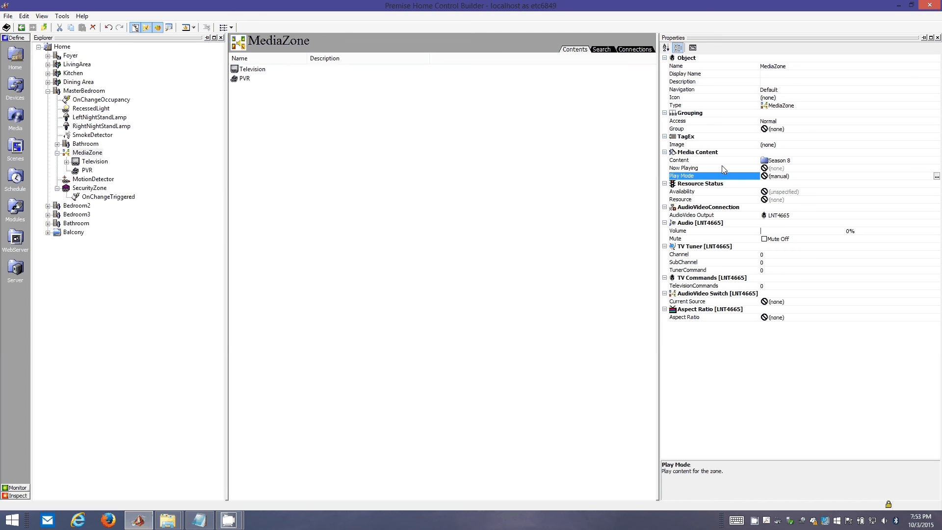
left_click(742, 167)
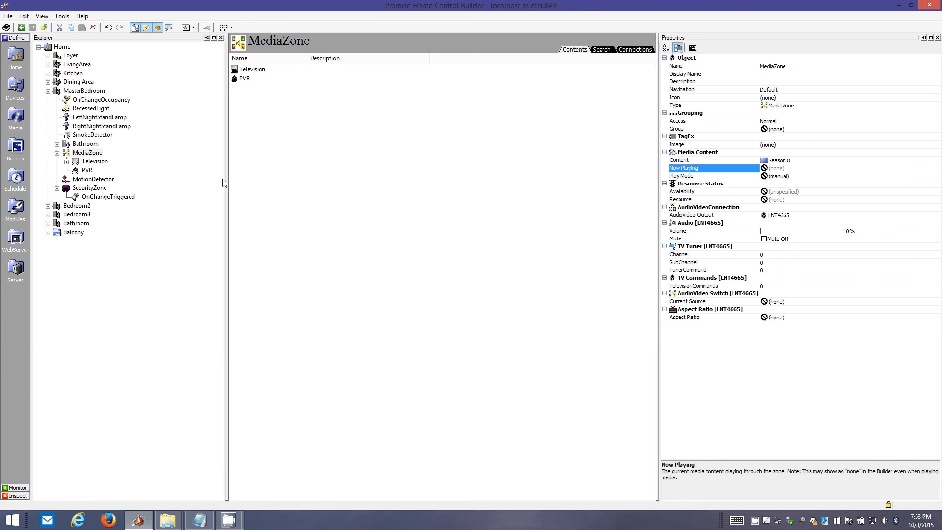
left_click(86, 170)
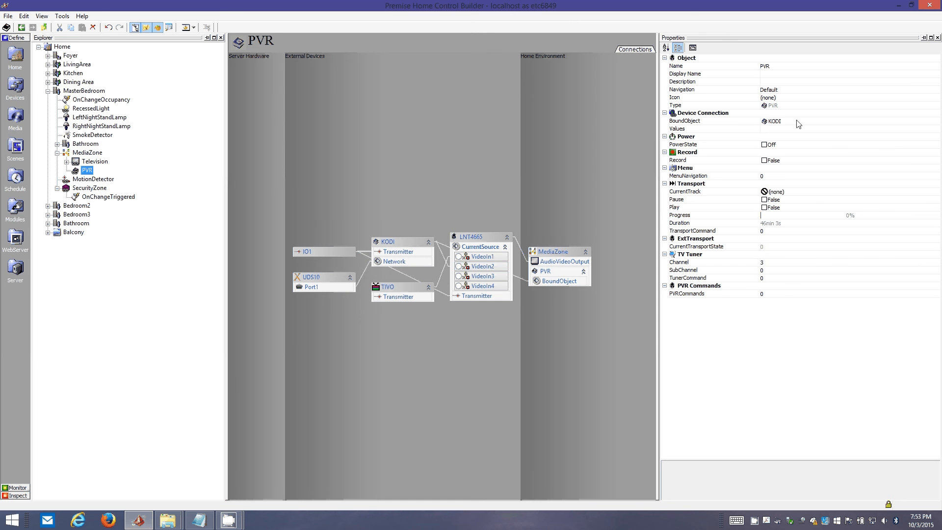
left_click(784, 106)
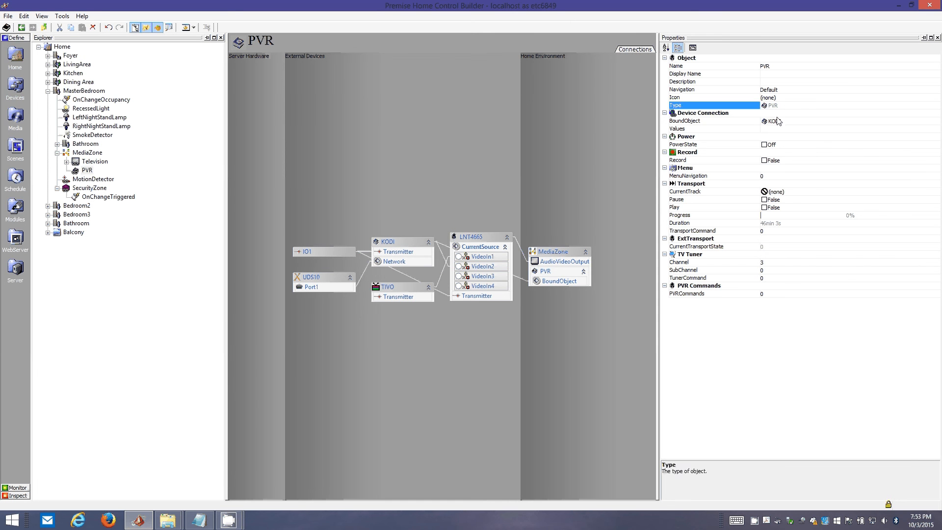
left_click(777, 120)
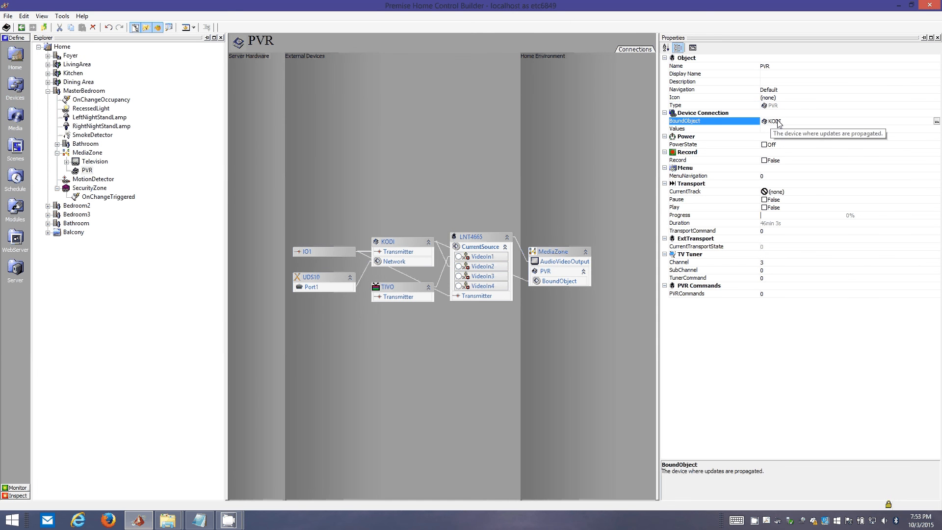
Step: Look up the KODI device among the custom devices, and return to the Home tree
left_click(18, 96)
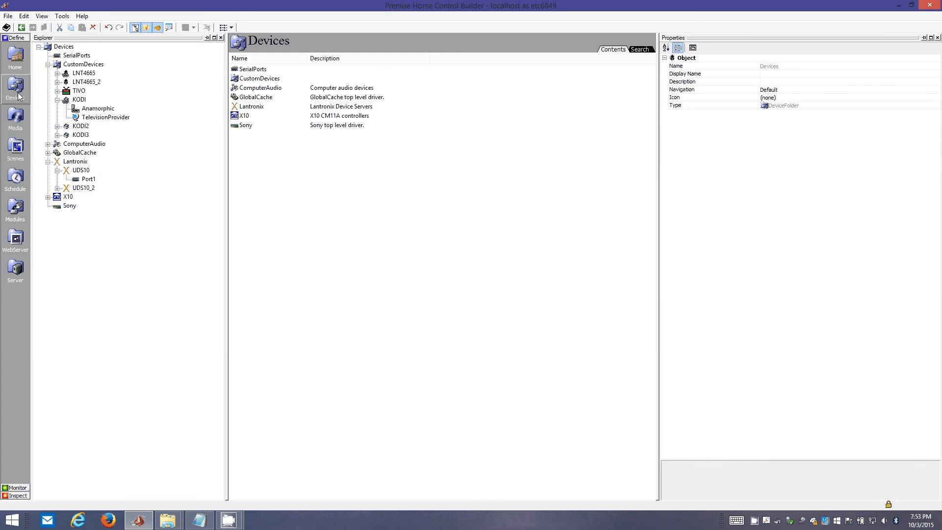
left_click(77, 99)
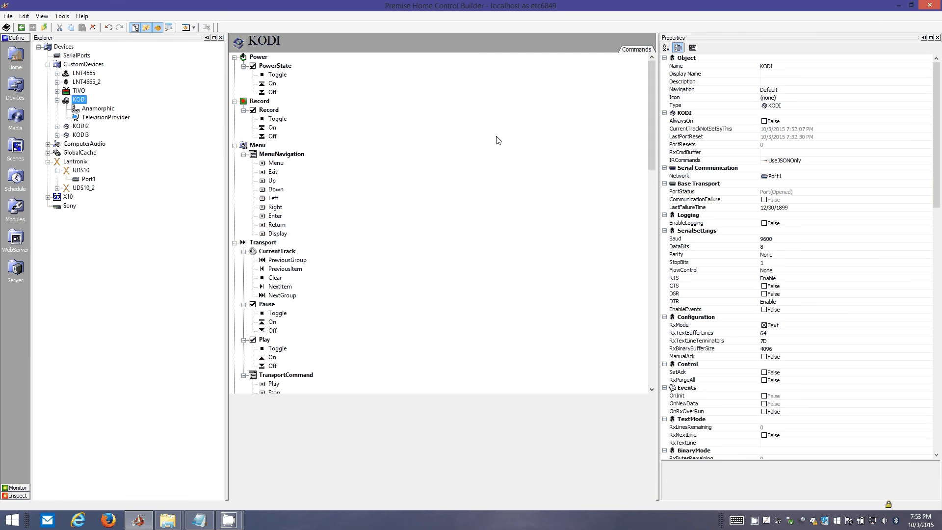
left_click(15, 68)
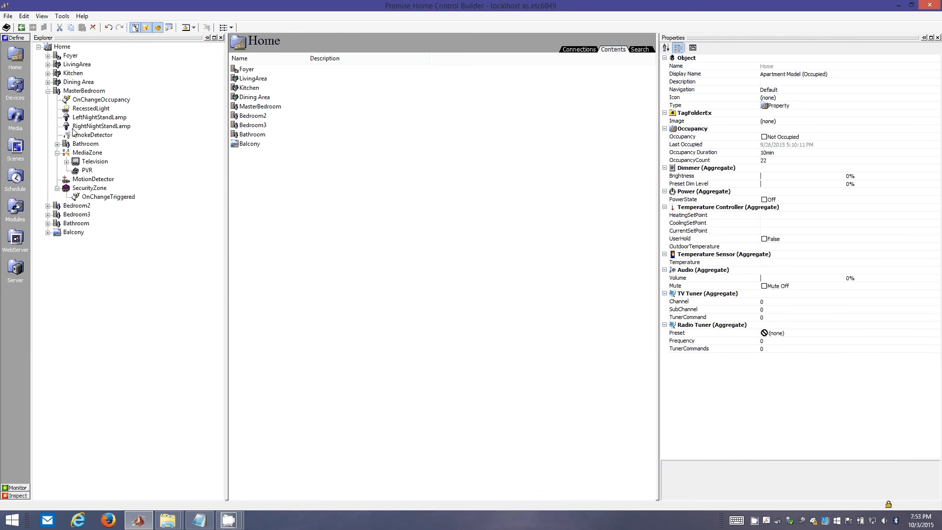
Step: Add a Property Change script for TransportCommand to the PVR in the Master Bedroom's MediaZone
left_click(86, 170)
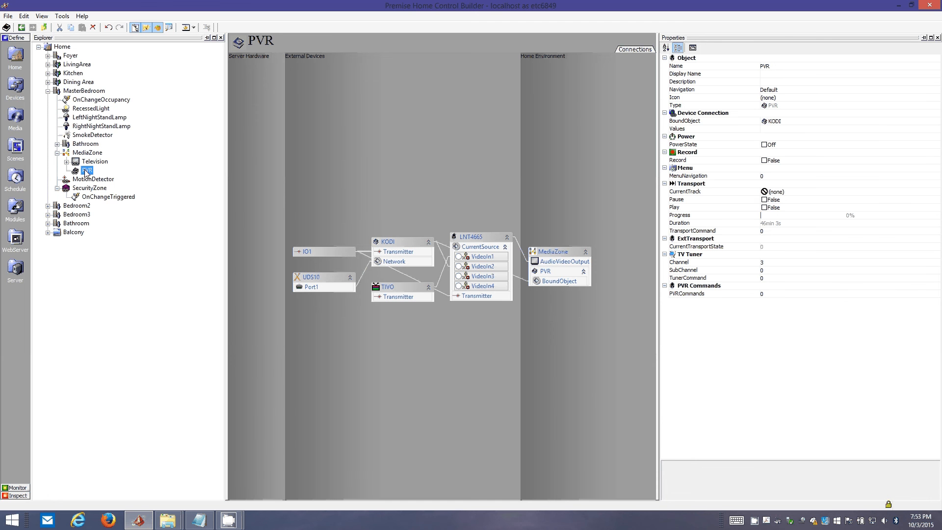
right_click(86, 171)
mouse_move(104, 176)
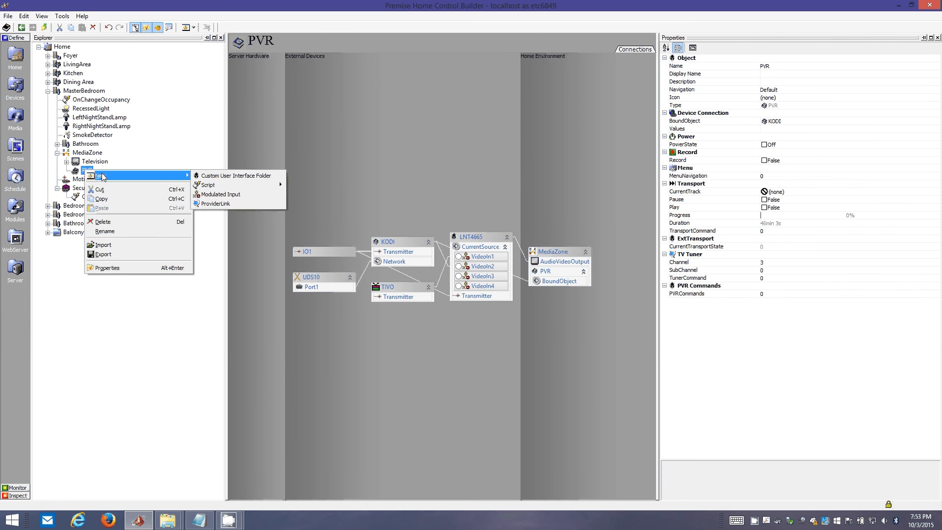
mouse_move(230, 189)
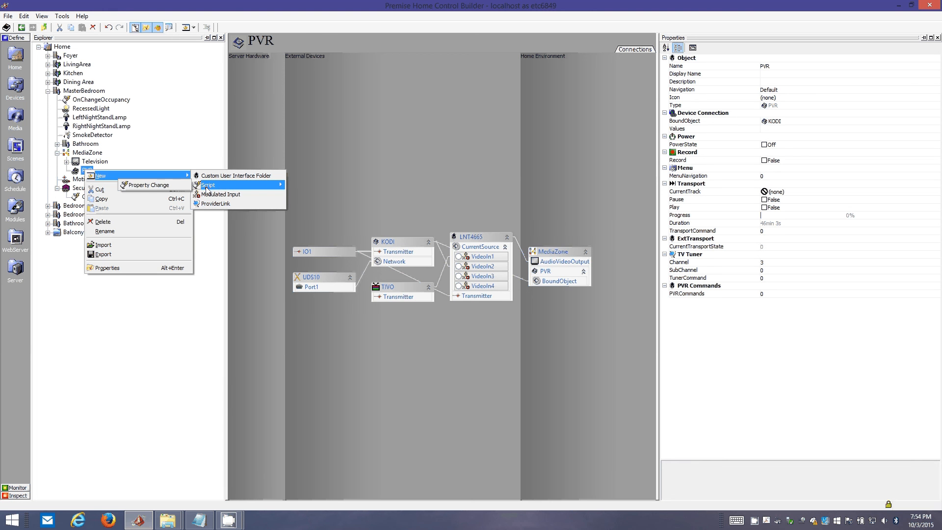
left_click(179, 191)
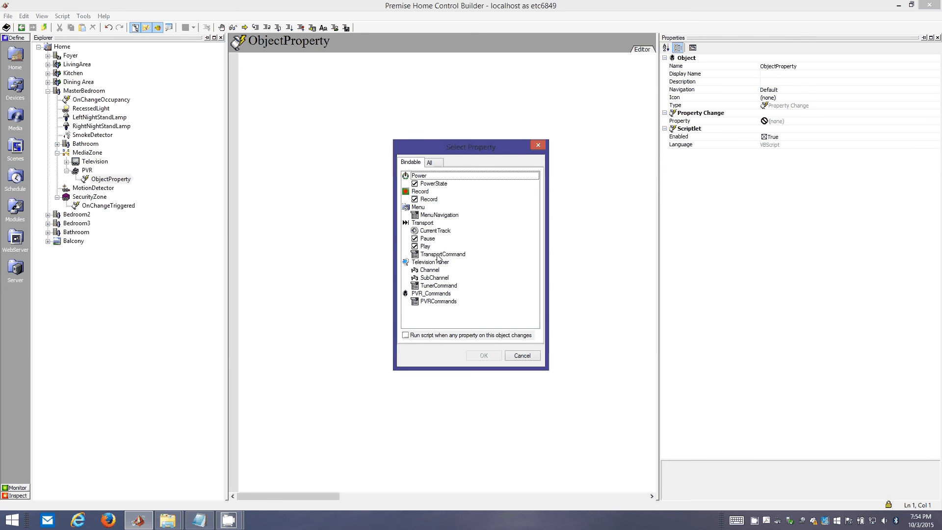
double_click(437, 254)
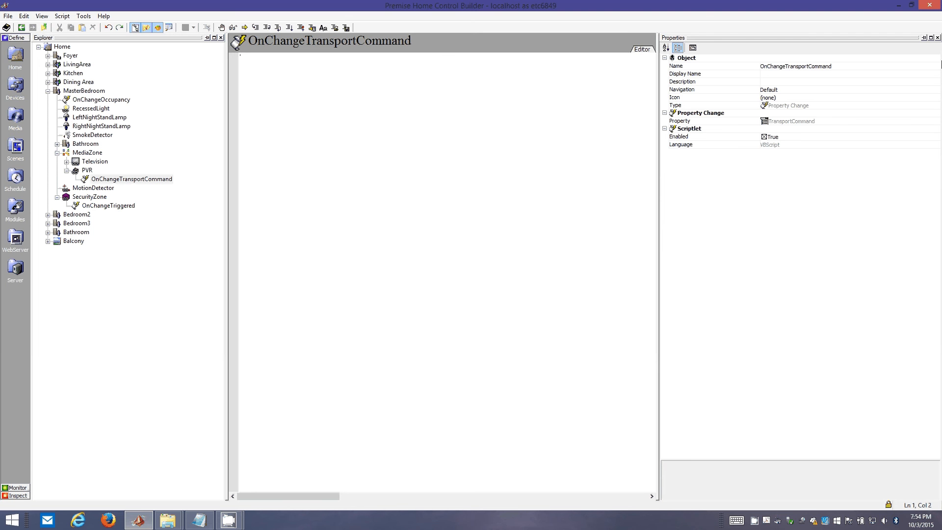
Step: Inspect the TransportCommand property's TransportCommands enumeration, checking the values of Play, Stop and Pause
double_click(781, 121)
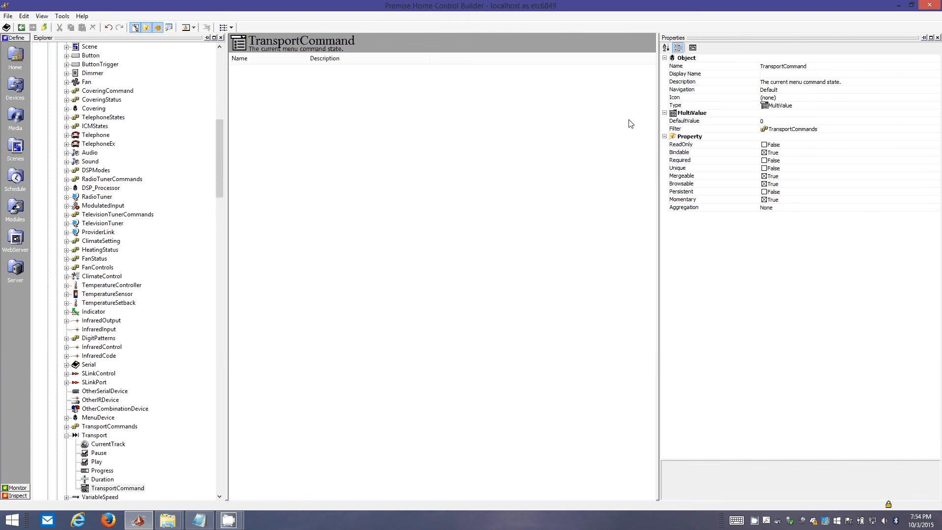
left_click(809, 131)
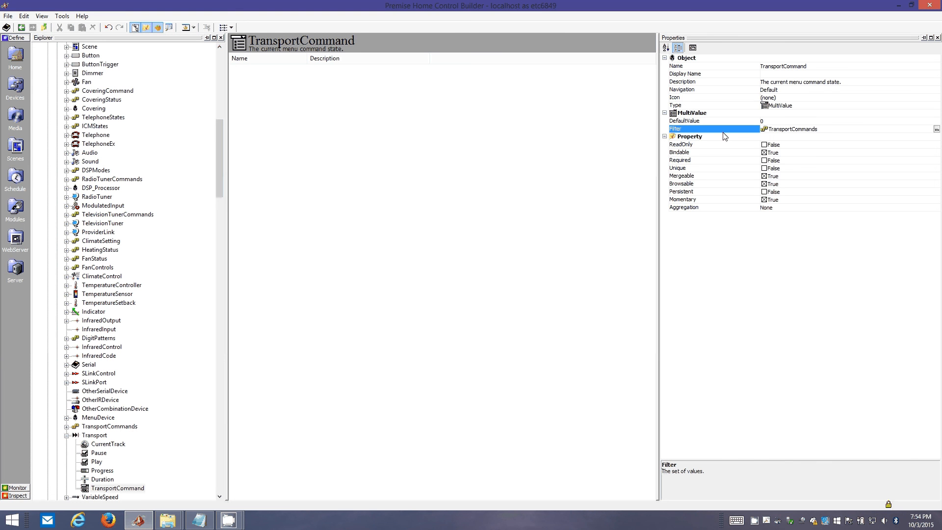
double_click(771, 130)
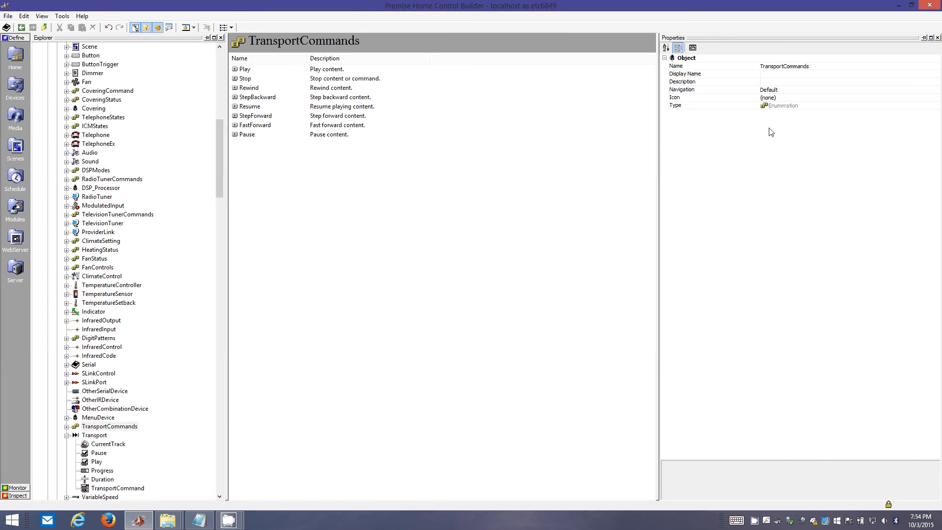
left_click(245, 70)
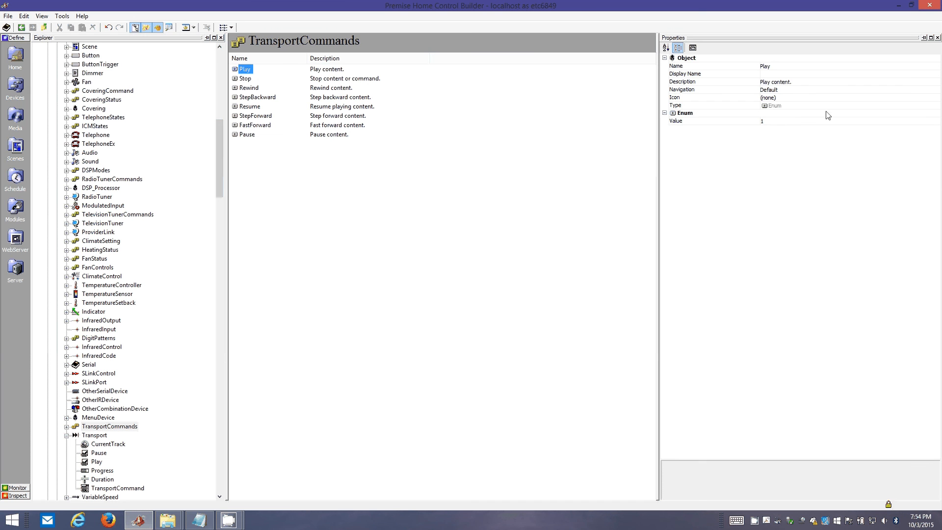
left_click(242, 79)
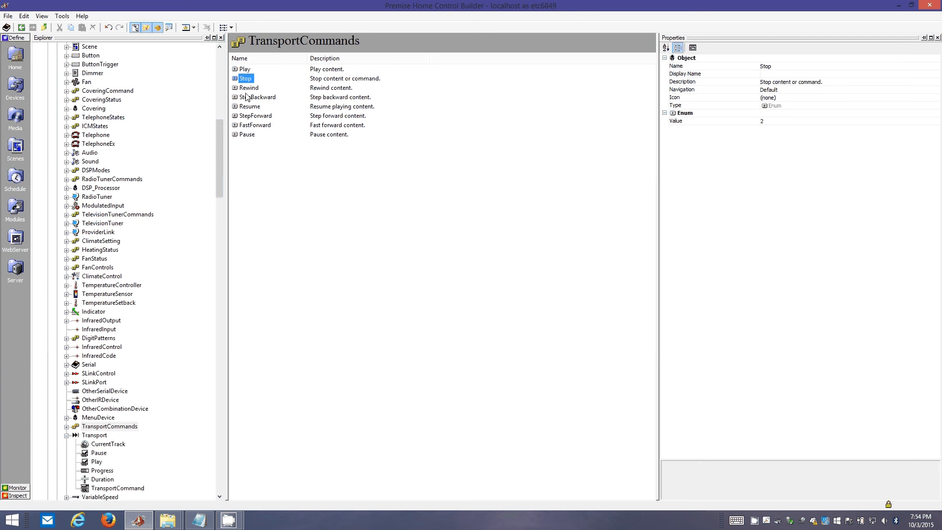
left_click(247, 71)
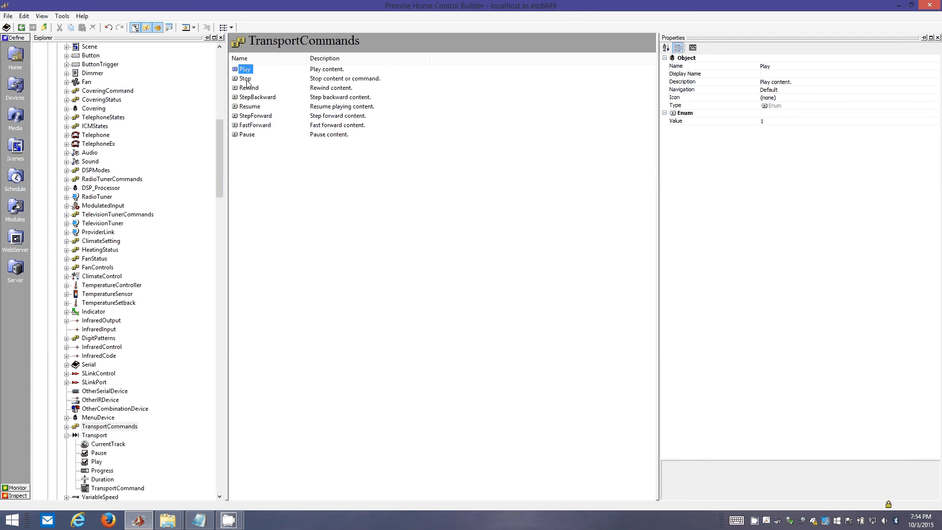
left_click(248, 135)
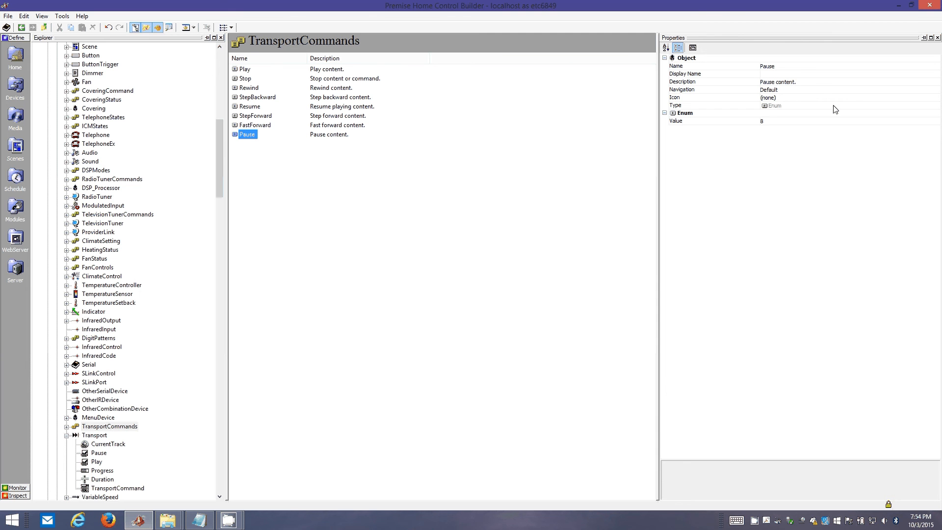
Step: In the PVR's OnChangeTransportCommand script, write an "if sysevent.newVal = 8 then" block closed with "end if"
left_click(13, 59)
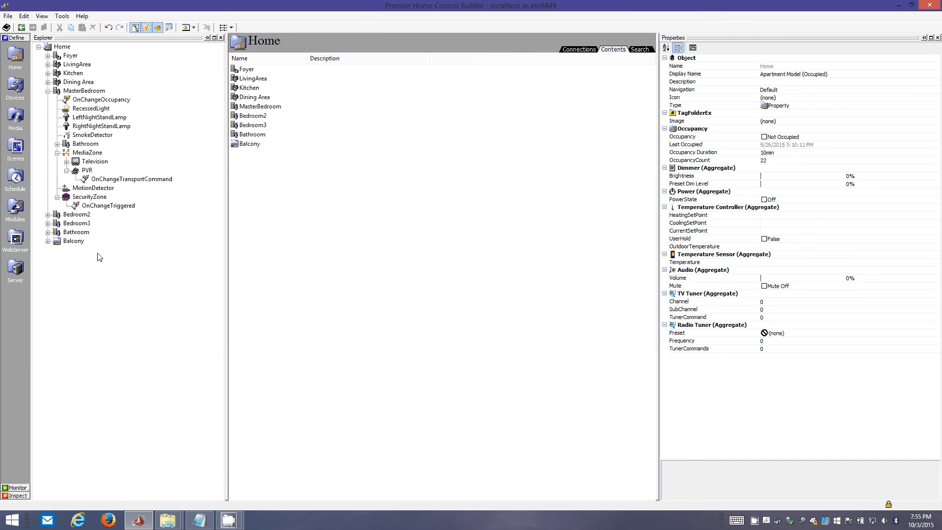
left_click(93, 174)
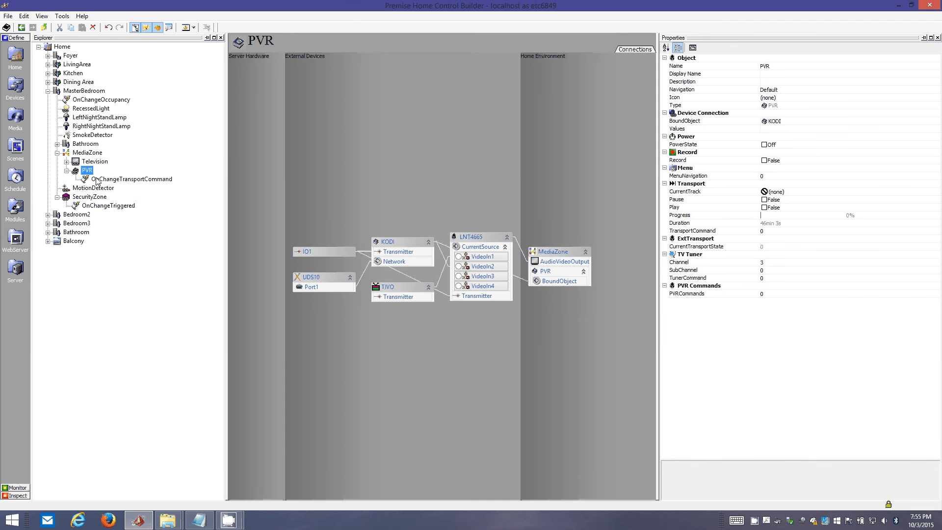
left_click(97, 180)
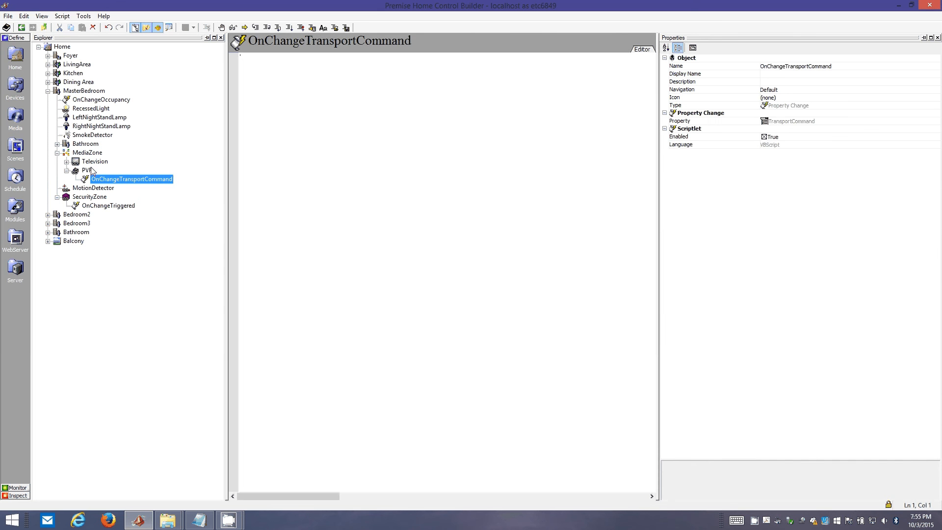
left_click(336, 89)
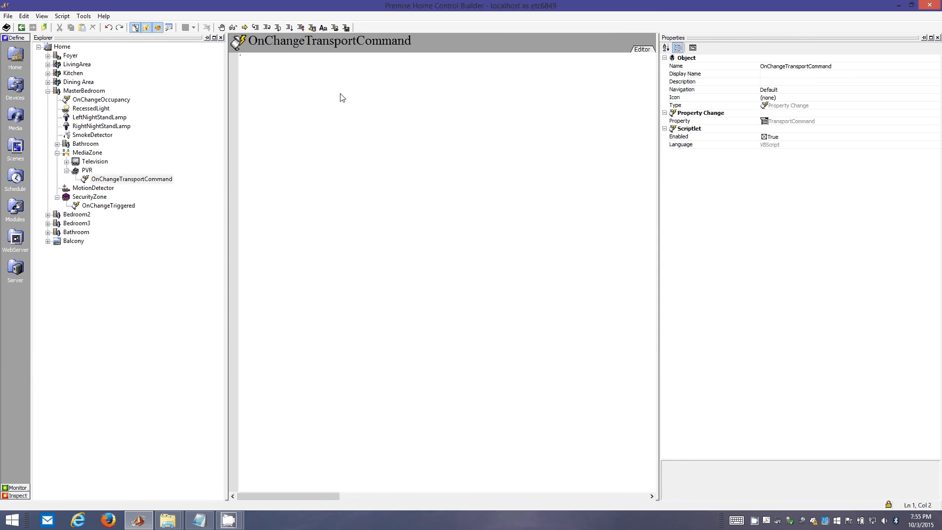
type("if sysevent.ne")
key("Tab")
type("= 8 then")
key("Return")
key("Return")
type("end if")
key("Up")
Step: Inside the if block, add the line home.MasterBedroom.RecessedLight.Brightness = .8 and finish editing the script
key("Tab")
type("home.mast")
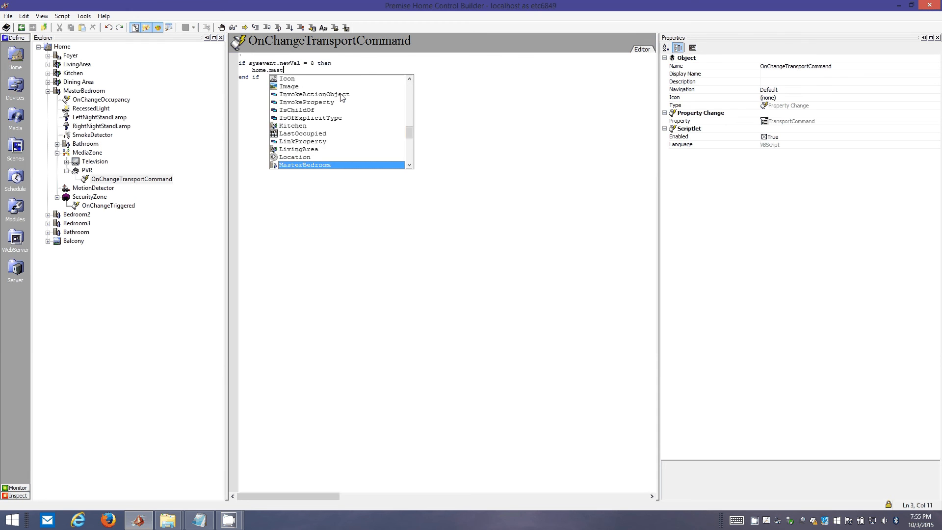
type(".li")
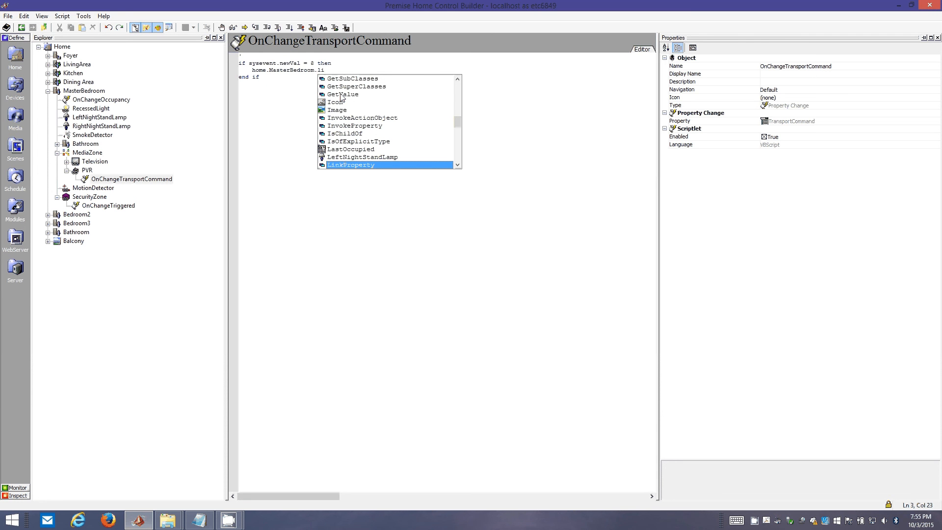
key("BackSpace")
key("BackSpace")
key("BackSpace")
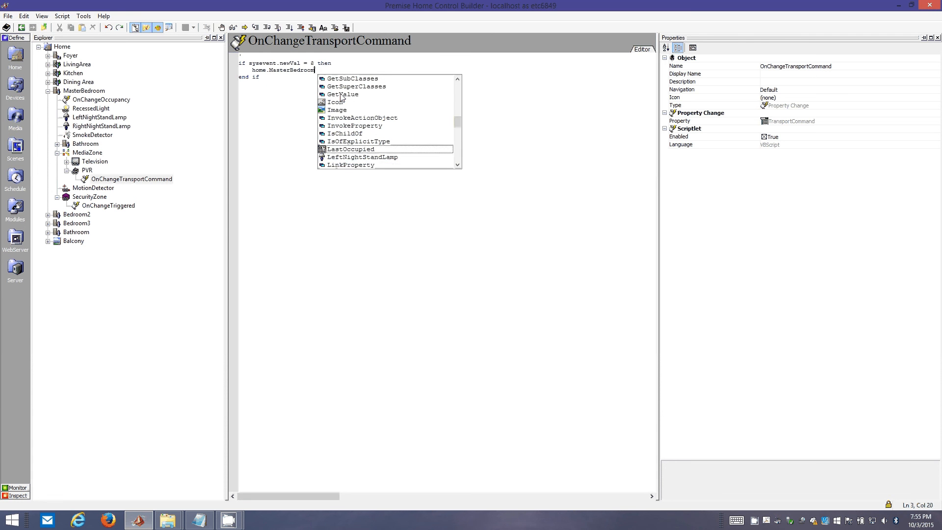
type(".RecessedLight")
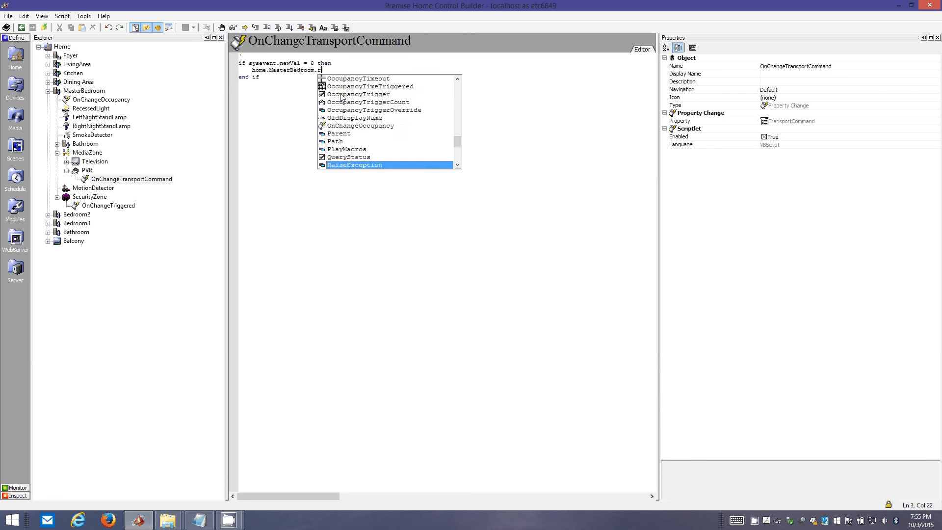
type(".")
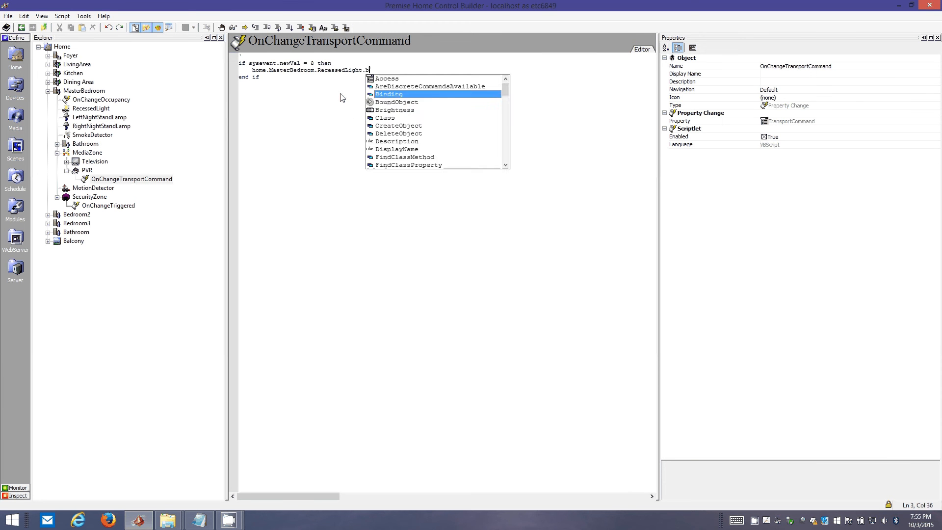
type("Brightness")
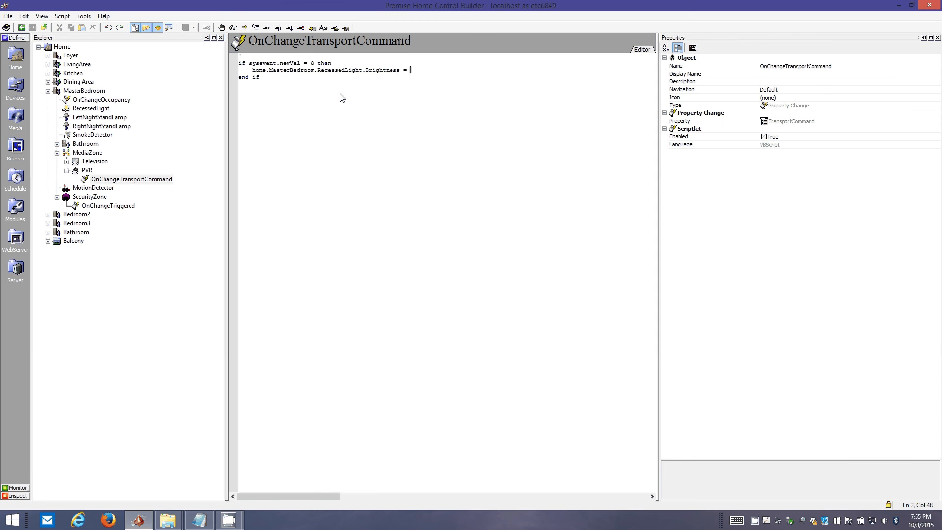
type(" = .8")
left_click(312, 28)
left_click(145, 181)
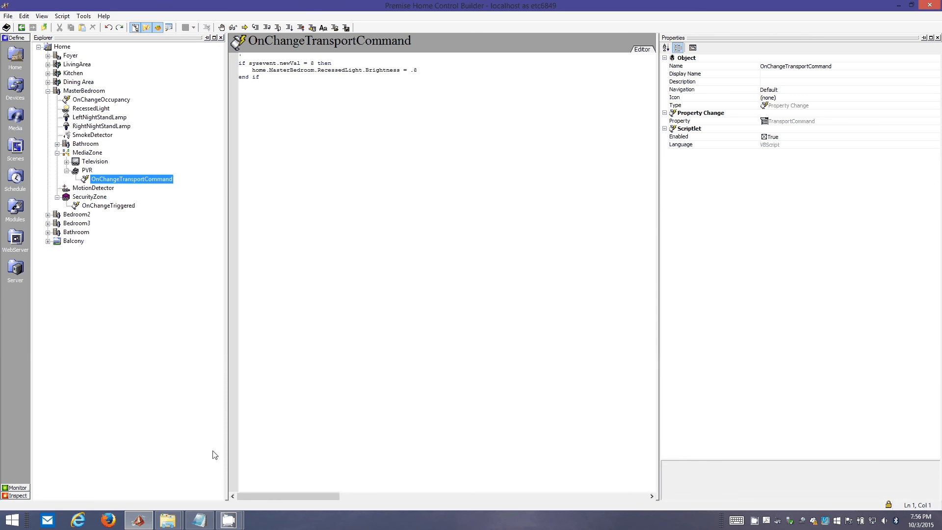
Step: View the connections and properties of the Master Bedroom MediaZone's PVR
mouse_move(228, 520)
mouse_move(191, 469)
left_click(85, 170)
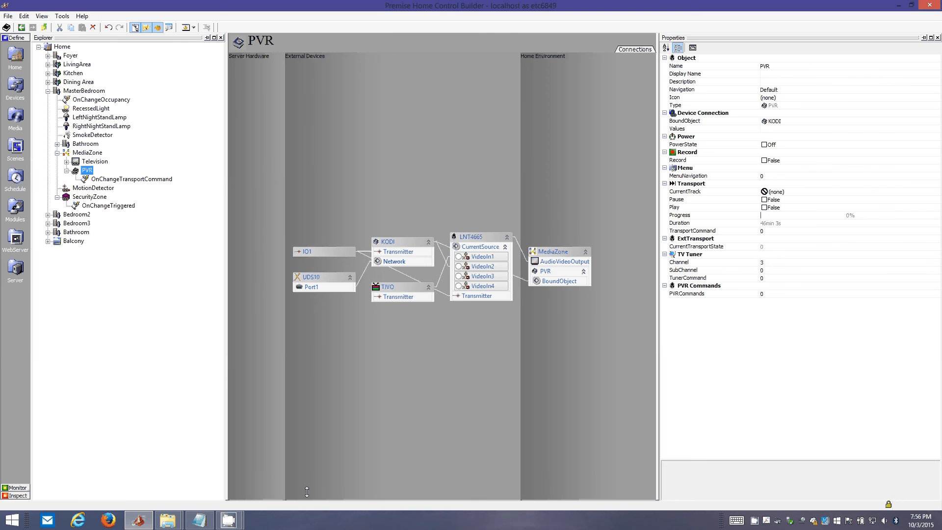
Step: Review the KODI class scripts in the modules, including ClassConstructor, ProcessEvent, GetMovies, GetTVEpisodes and OnChangeCancelImport
left_click(15, 210)
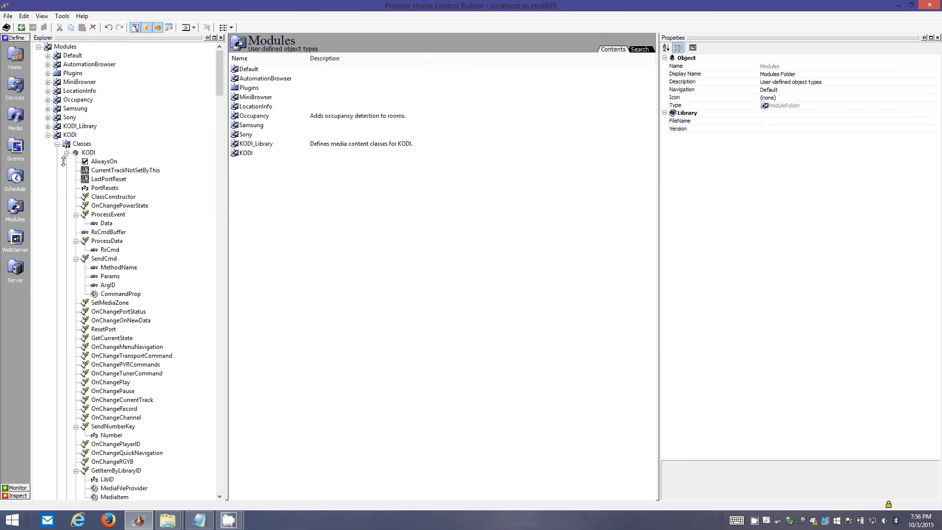
left_click(114, 196)
left_click(114, 206)
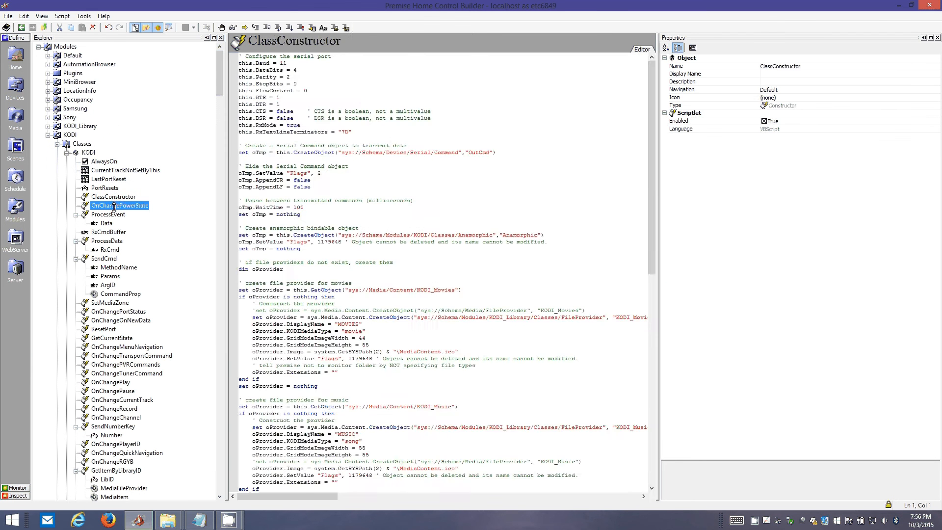
left_click(108, 214)
scroll(112, 269, "down", 11)
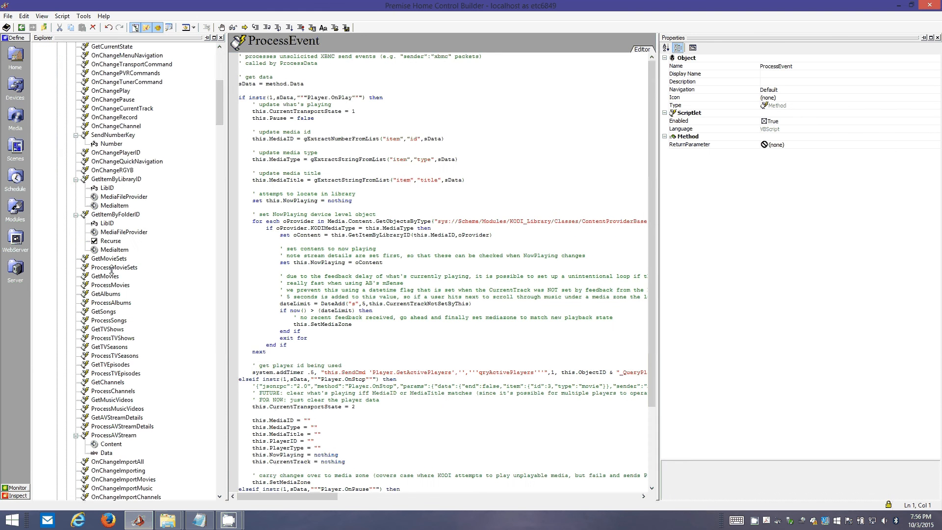
left_click(109, 276)
left_click(112, 363)
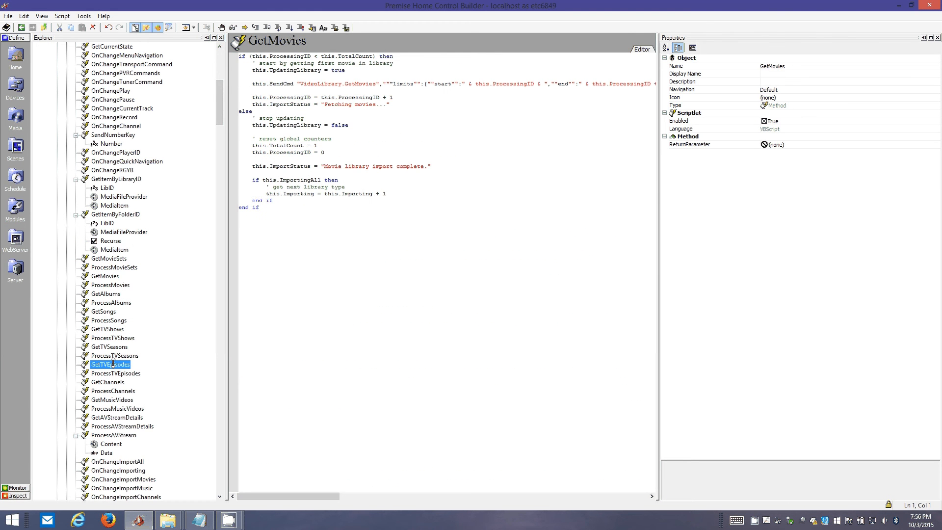
scroll(113, 363, "down", 5)
left_click(113, 346)
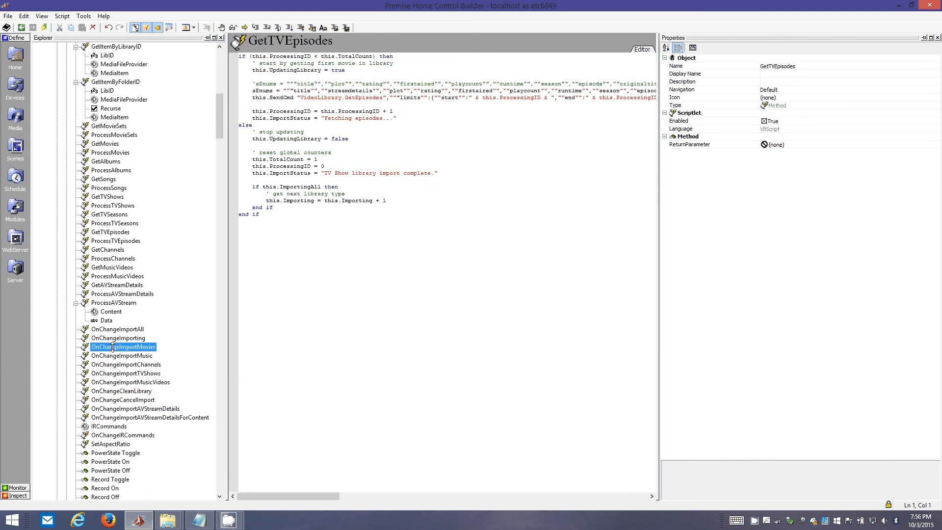
left_click(112, 400)
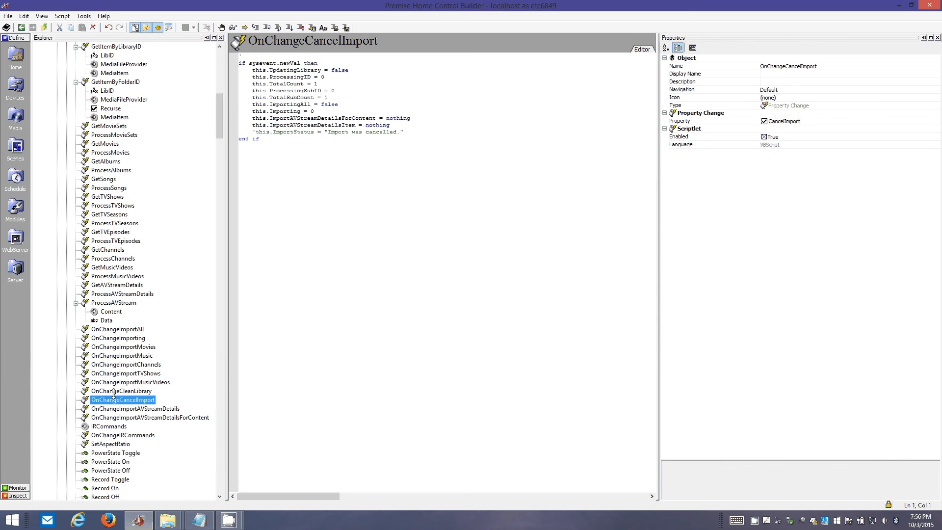
Step: Examine the KODI module's IR command, Library, NowPlaying and Message definitions, including the Send_Message script
scroll(114, 392, "down", 15)
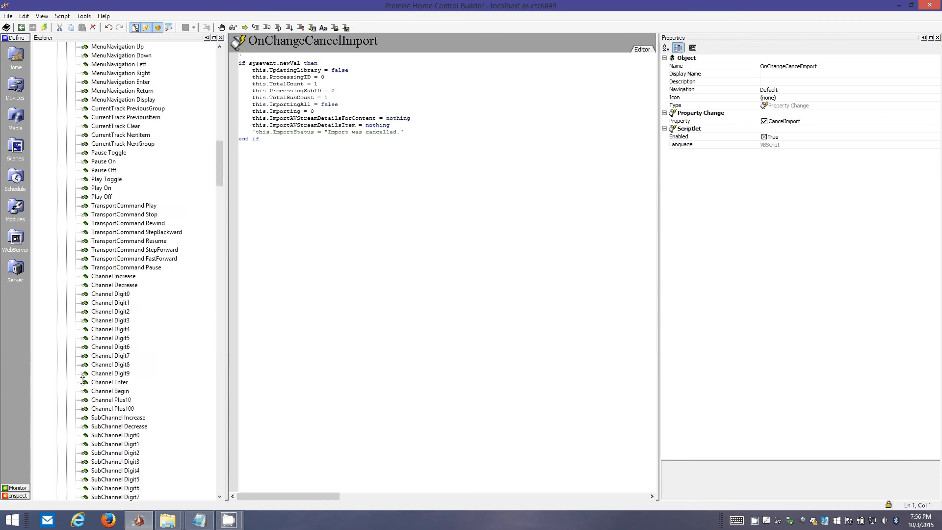
scroll(98, 388, "down", 20)
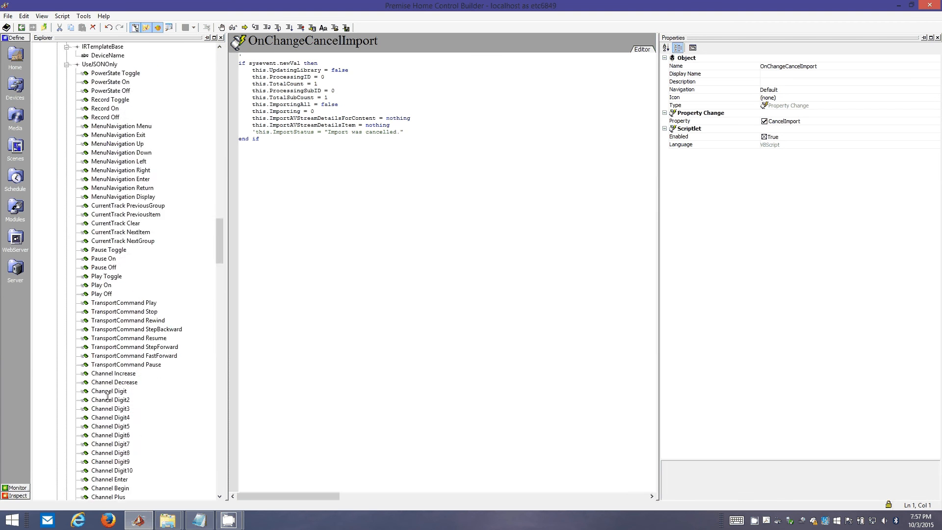
scroll(107, 396, "down", 20)
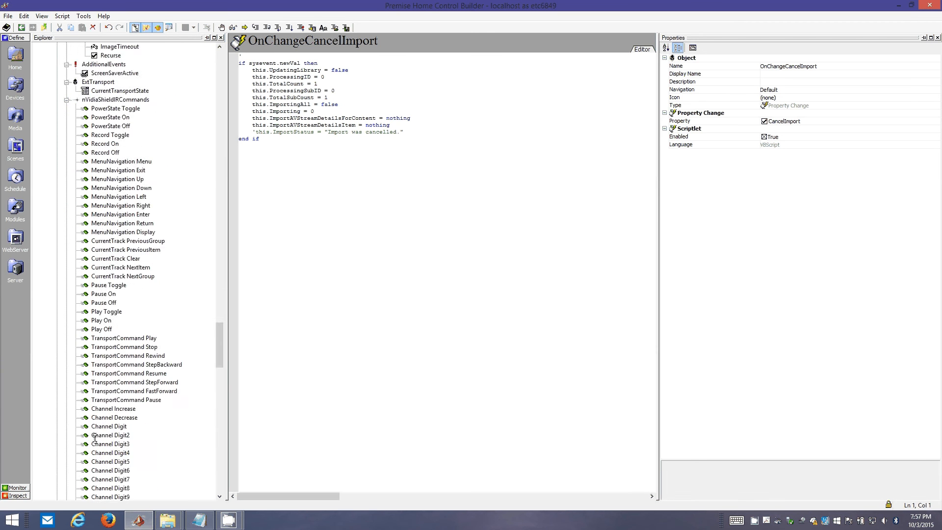
scroll(113, 434, "down", 20)
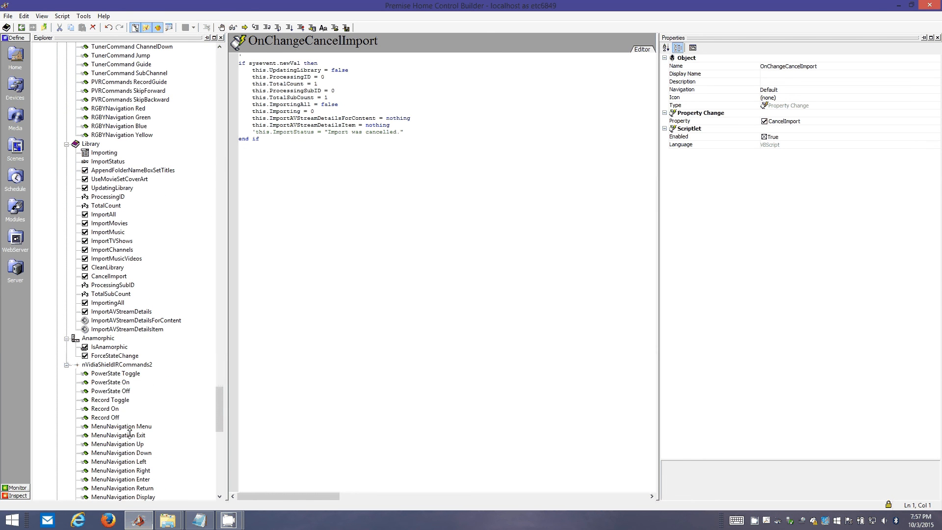
scroll(128, 433, "down", 7)
scroll(84, 215, "up", 9)
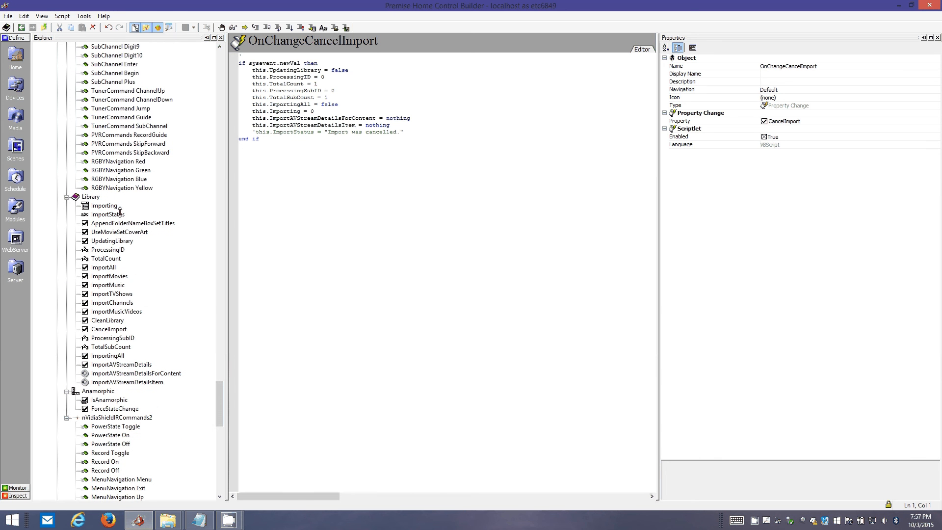
scroll(122, 297, "up", 3)
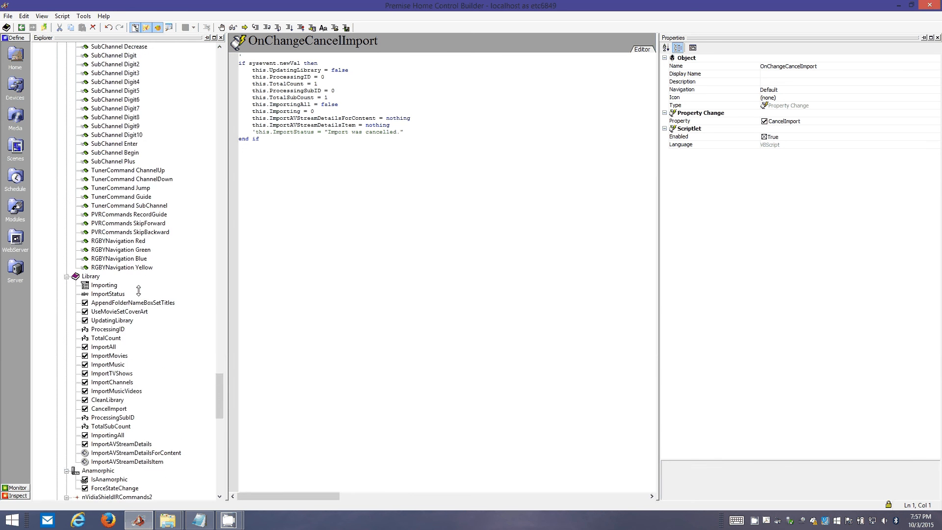
scroll(139, 290, "up", 20)
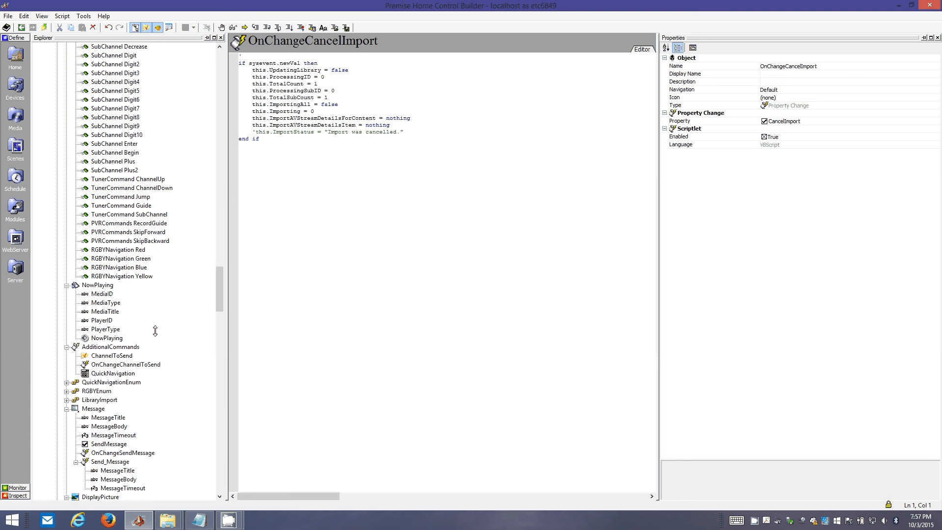
scroll(153, 330, "down", 3)
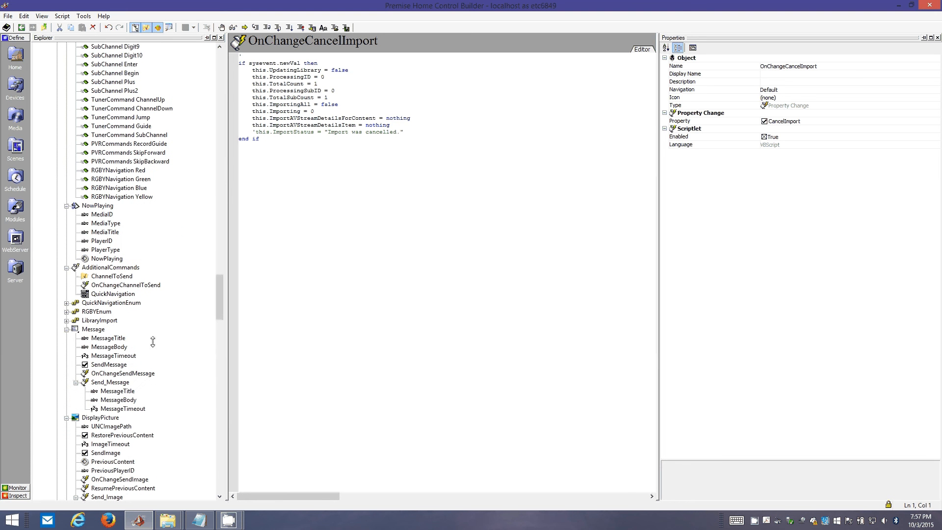
left_click(118, 381)
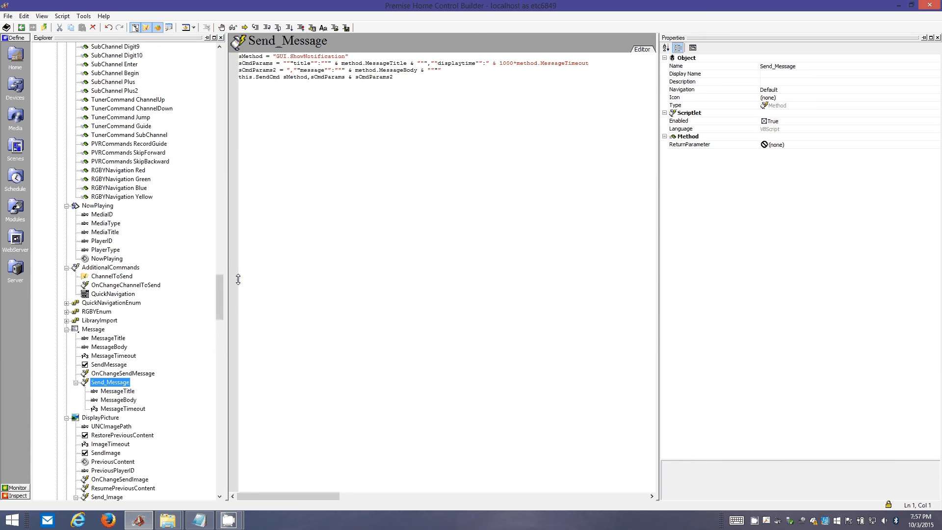
Step: Collapse the KODI module's Classes folder and look over the custom devices and the imported KODI media content
left_click_drag(221, 283, 219, 60)
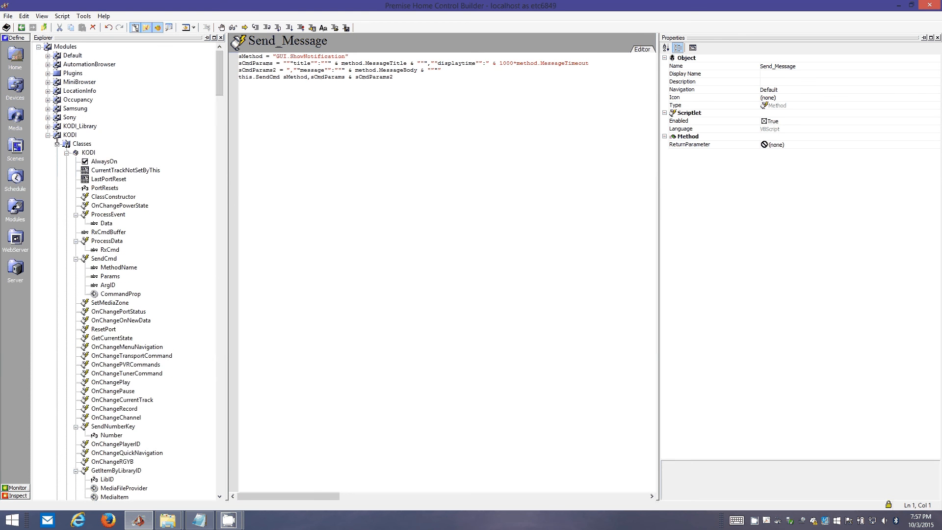
left_click(57, 144)
left_click(15, 85)
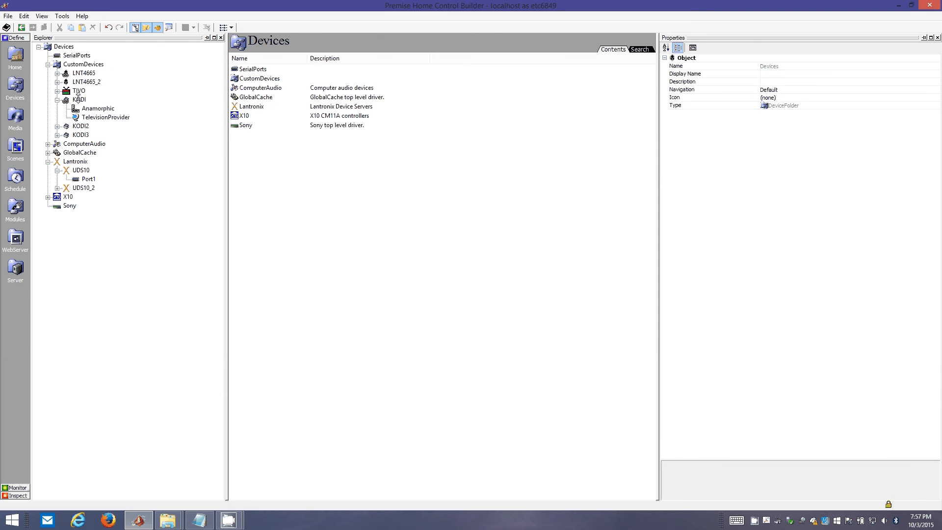
left_click_drag(81, 134, 100, 126)
mouse_move(230, 521)
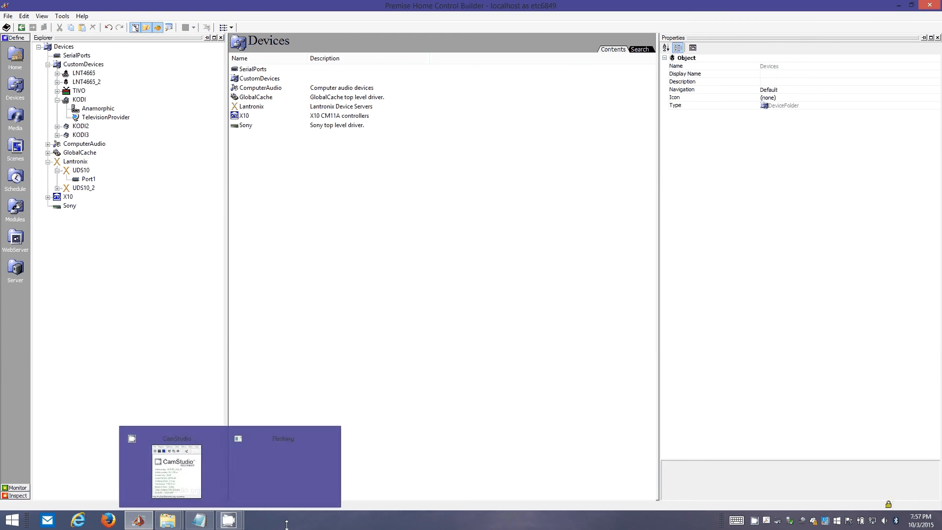
left_click(15, 116)
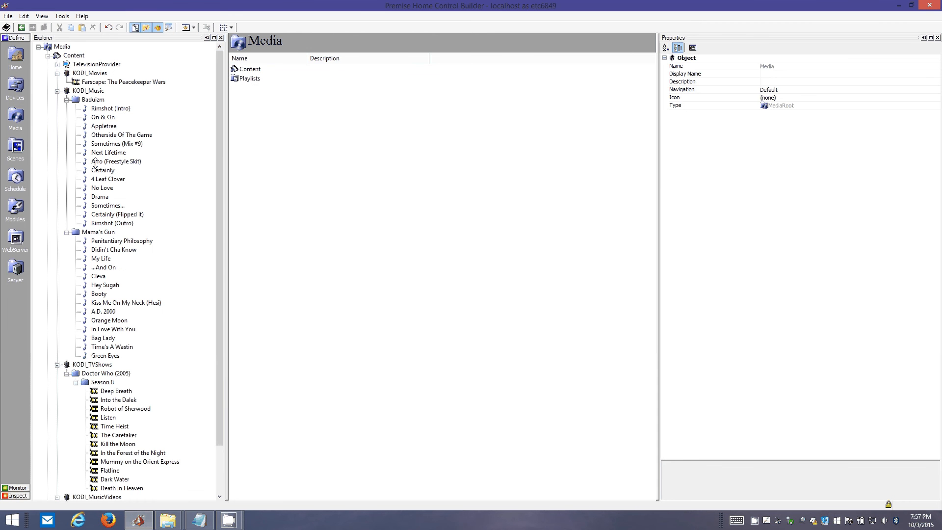
left_click(14, 88)
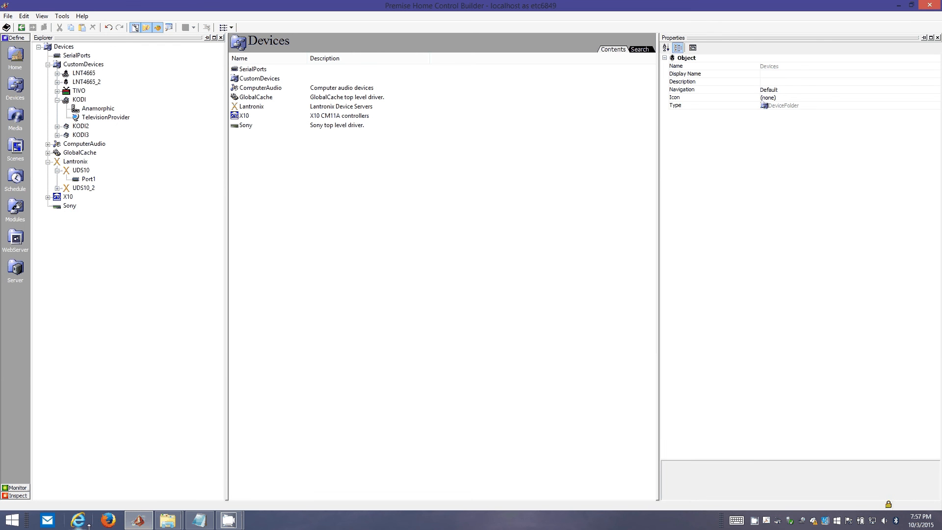
Step: Inspect the KODI device's properties, from the MenuNavigation options down to the Message and Library settings
left_click(79, 99)
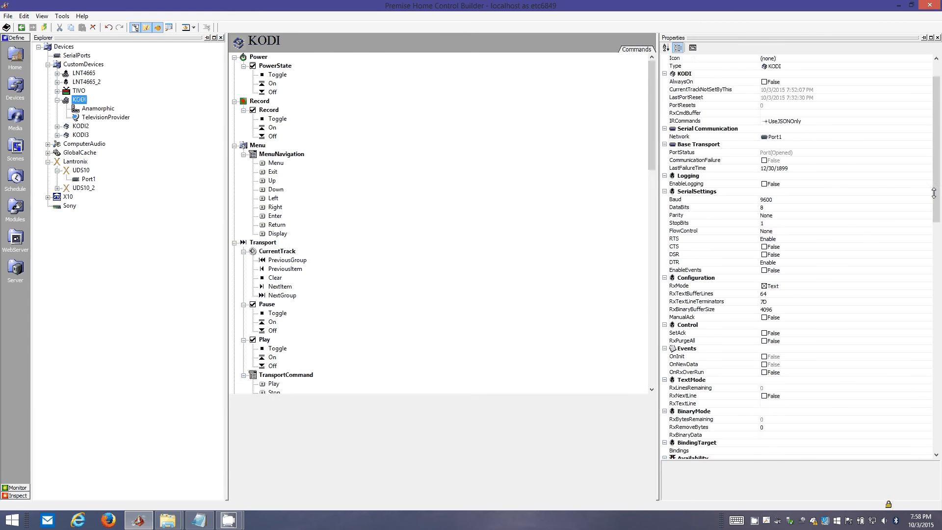
left_click_drag(934, 180, 934, 283)
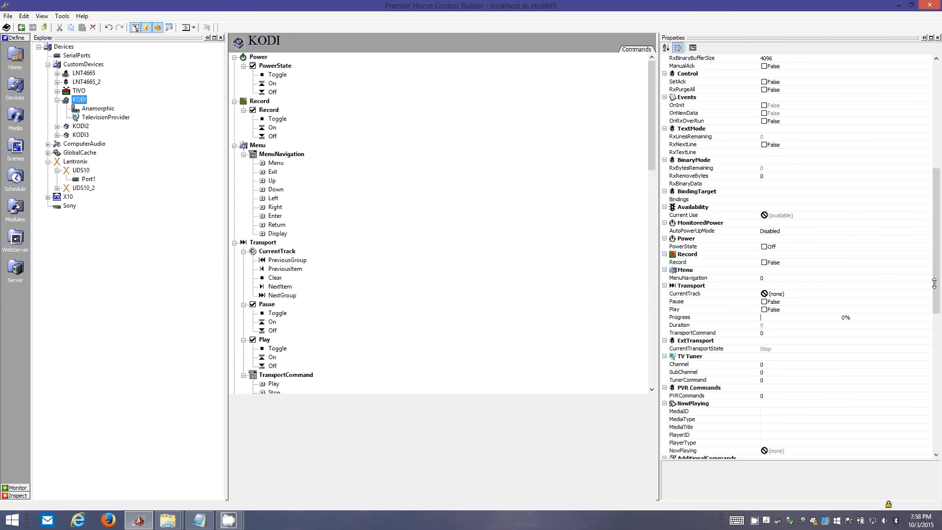
left_click(832, 278)
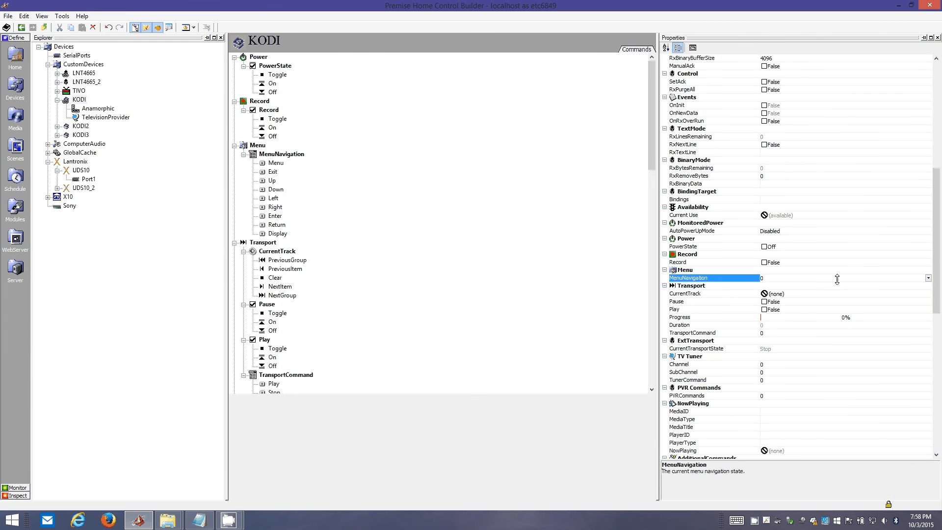
left_click(927, 278)
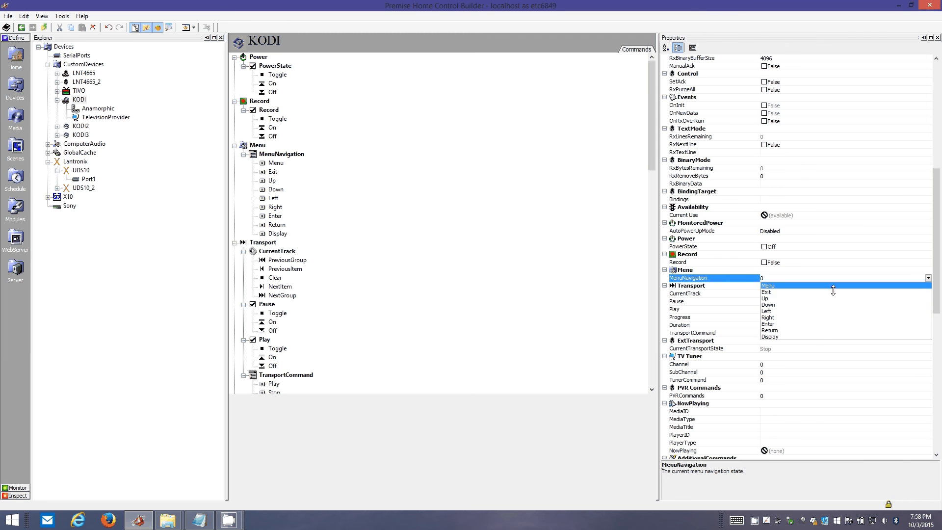
left_click(762, 270)
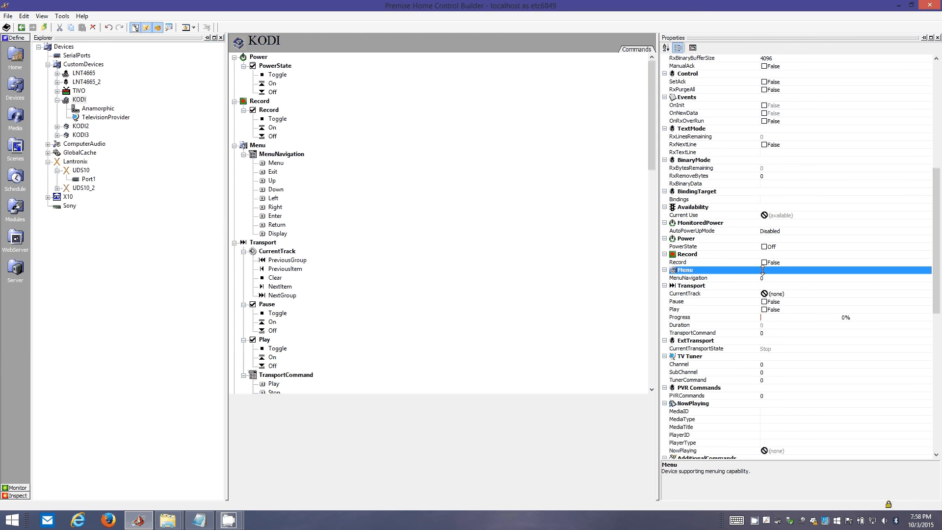
scroll(882, 277, "down", 3)
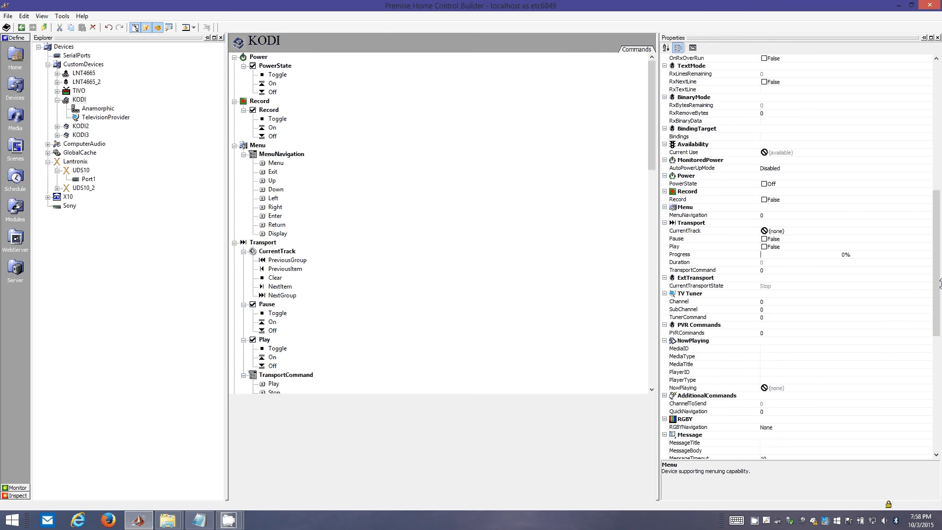
scroll(926, 305, "down", 10)
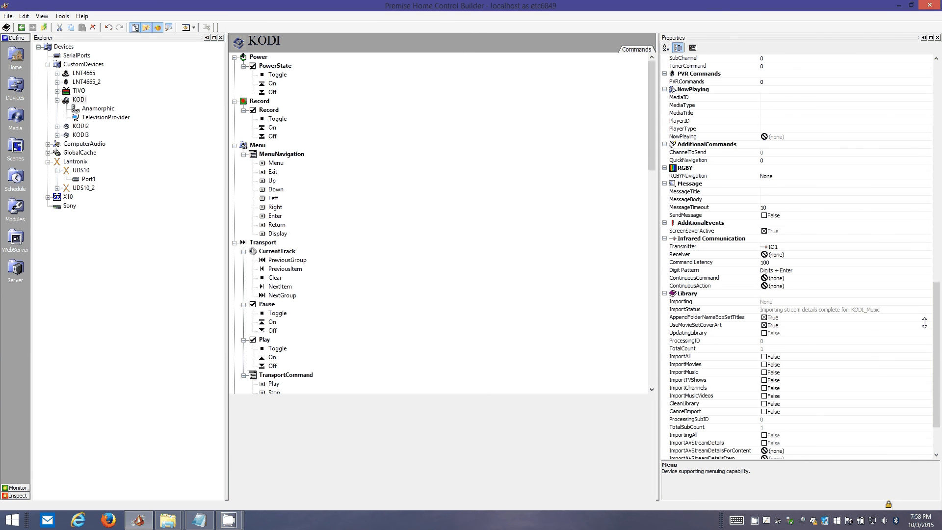
double_click(76, 99)
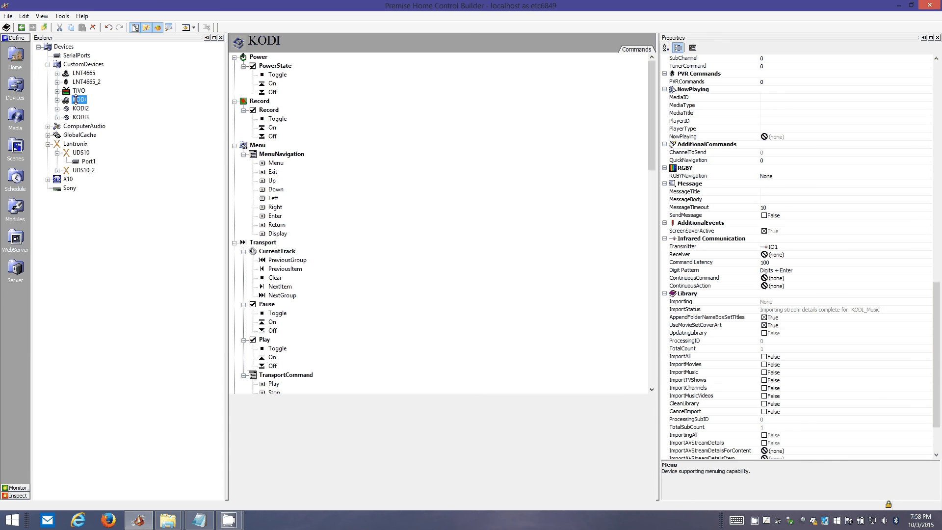
double_click(77, 99)
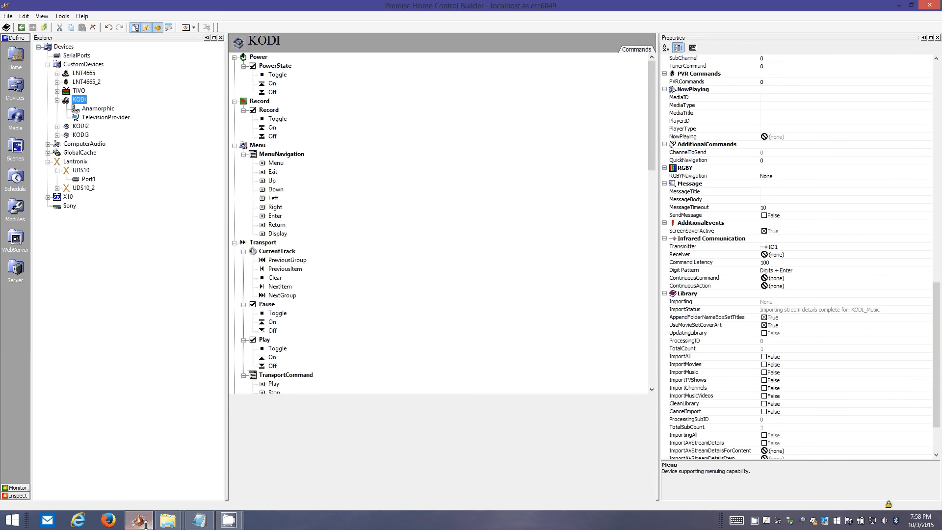
mouse_move(237, 519)
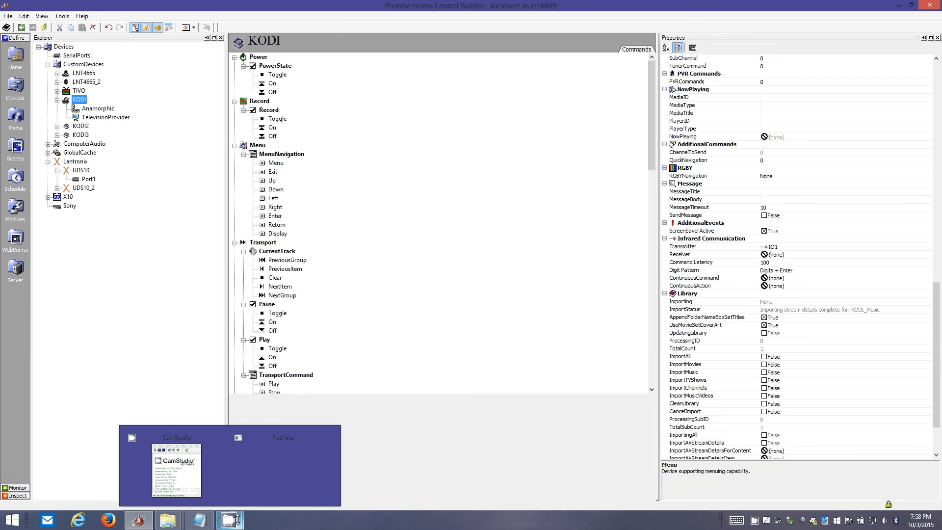
mouse_move(262, 461)
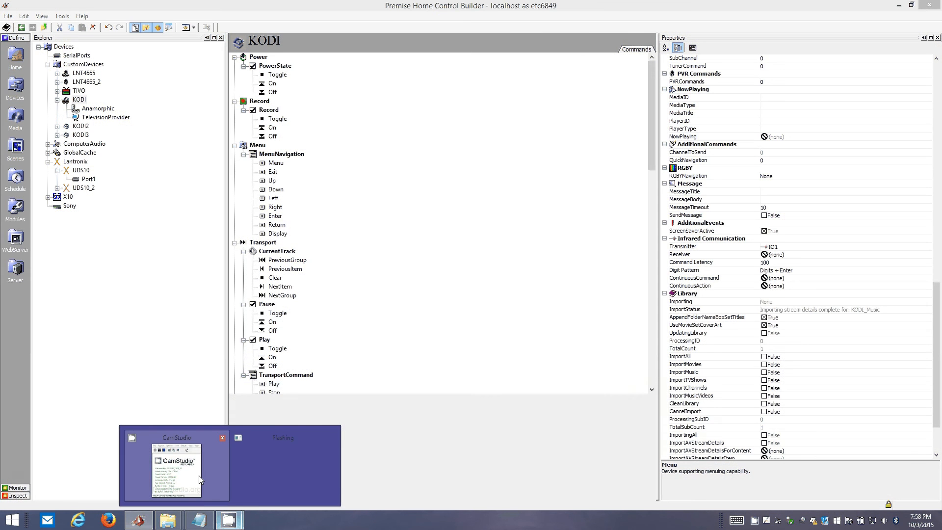
mouse_move(201, 480)
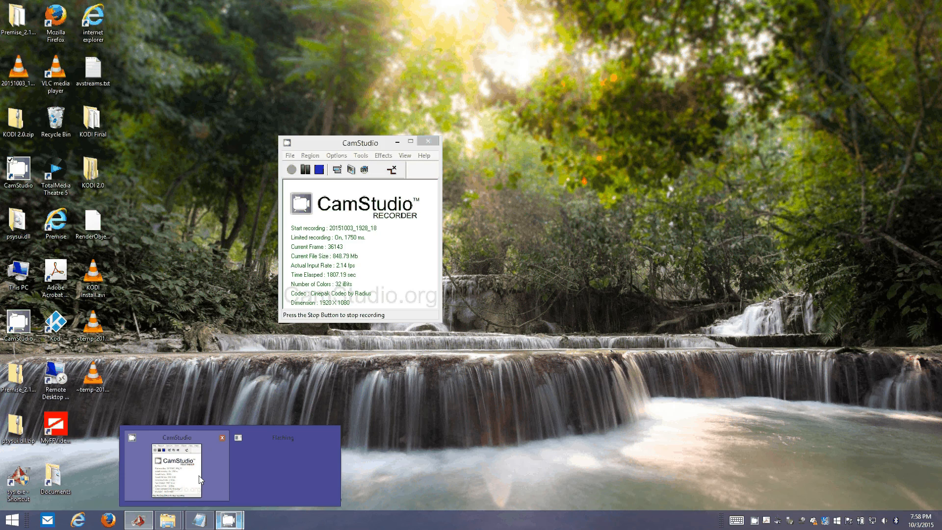